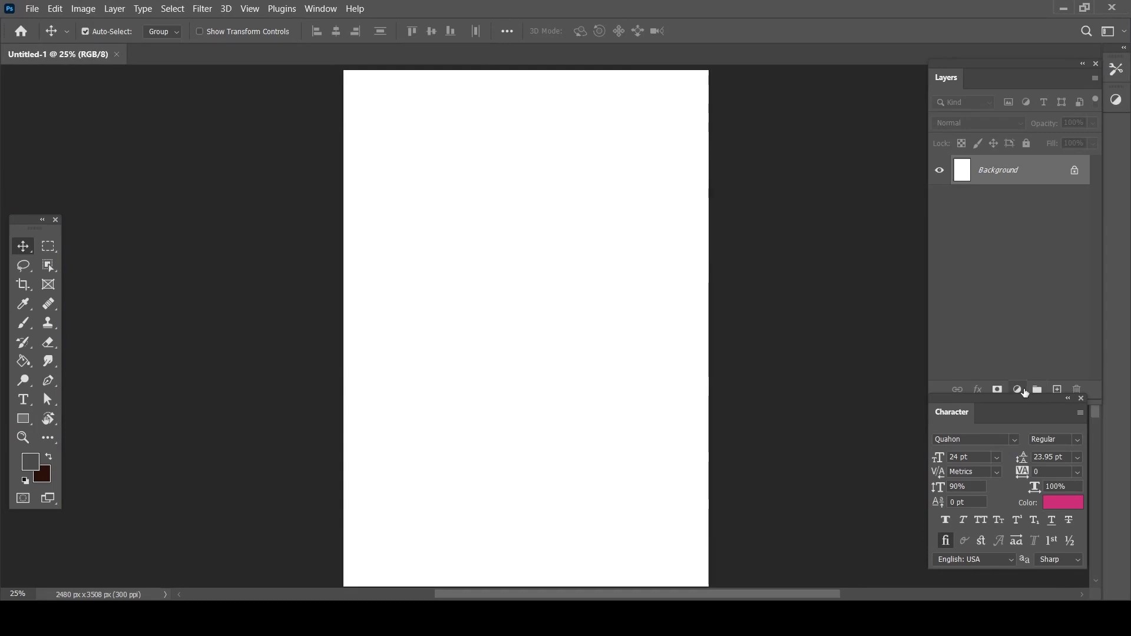
# Add a Gradient Fill layer and make the gradient's right end fully opaque
pyautogui.click(1034, 144)
pyautogui.click(861, 142)
pyautogui.scroll(-2, 884, 233)
pyautogui.click(842, 145)
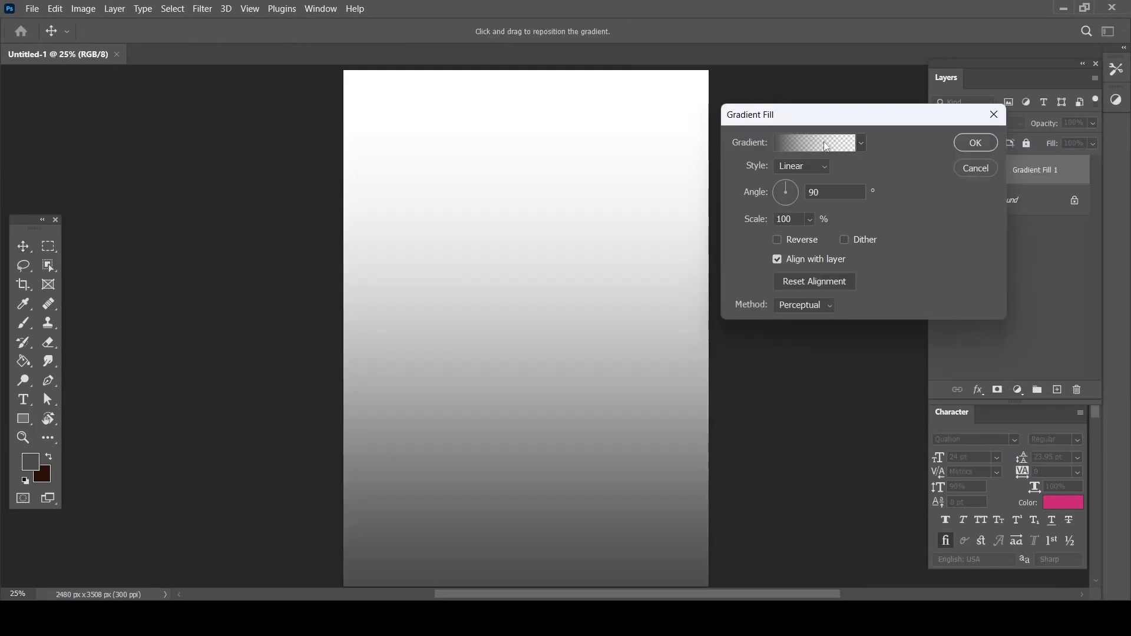
pyautogui.click(827, 146)
pyautogui.click(807, 318)
pyautogui.click(1104, 319)
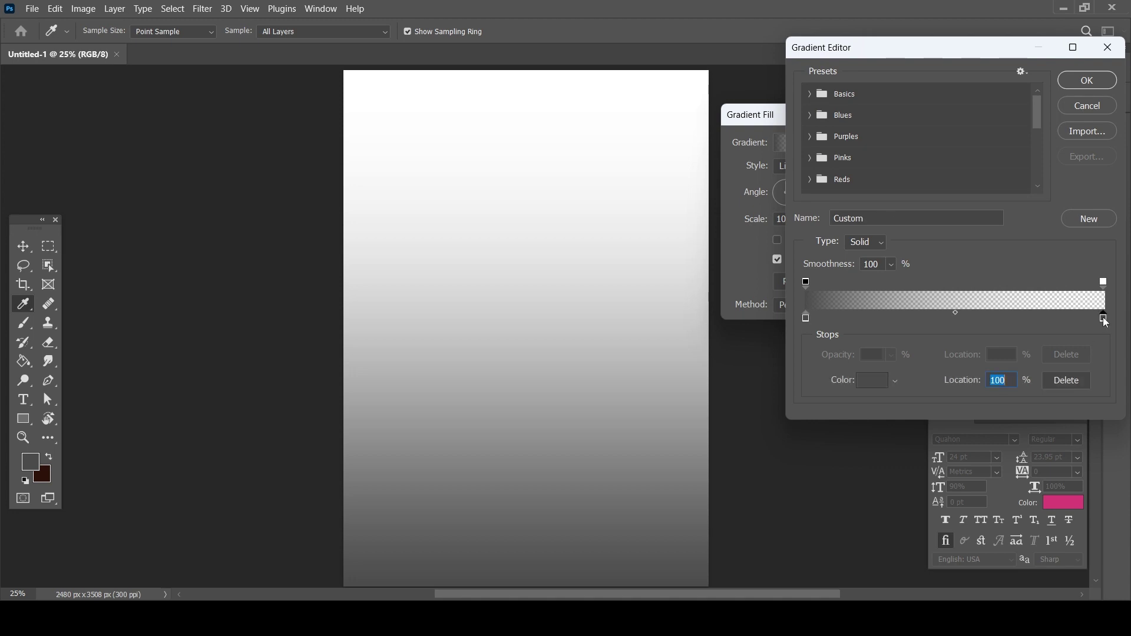
pyautogui.click(1105, 282)
pyautogui.moveTo(892, 355); pyautogui.dragTo(1098, 373)
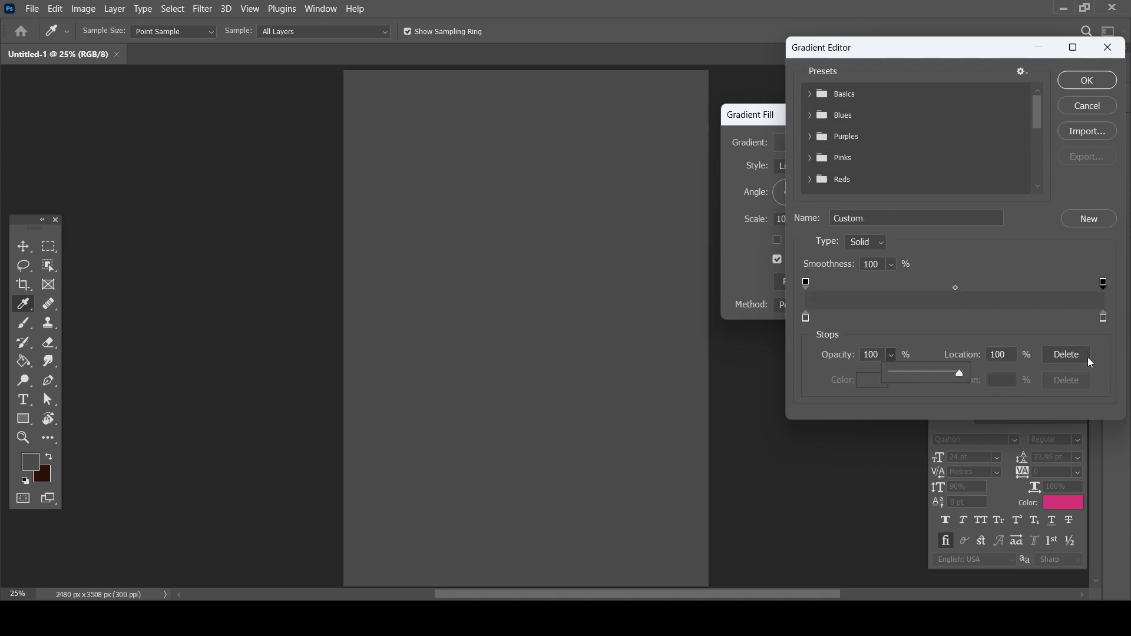
# Colour the gradient's left stop light peach (fee5c9)
pyautogui.doubleClick(807, 319)
pyautogui.moveTo(944, 323); pyautogui.dragTo(948, 317)
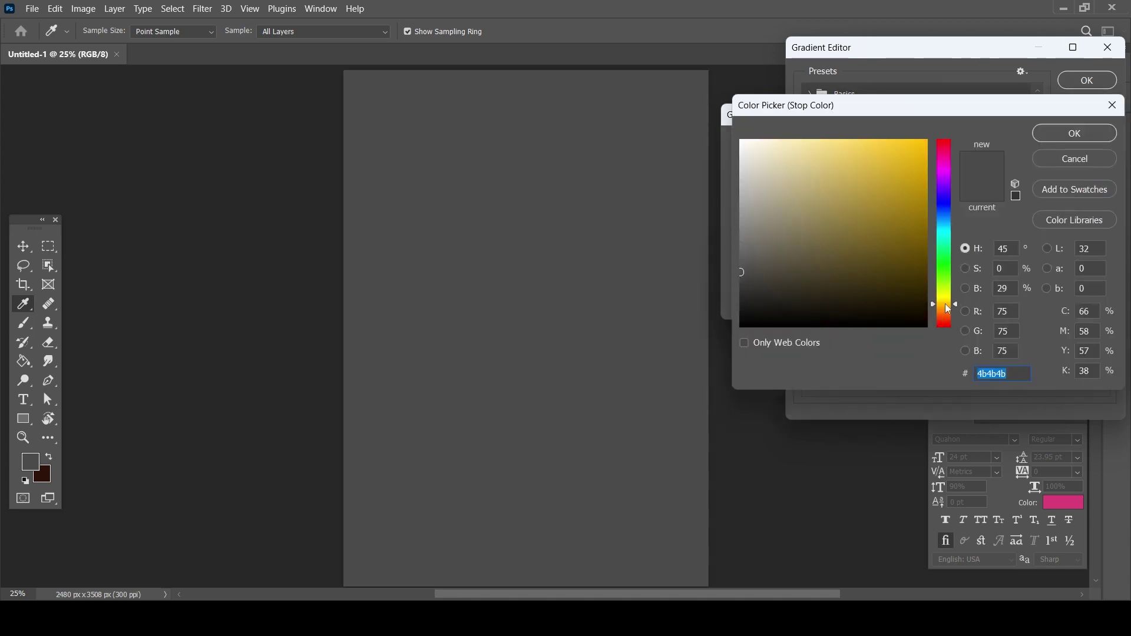
pyautogui.write('fee5c9')
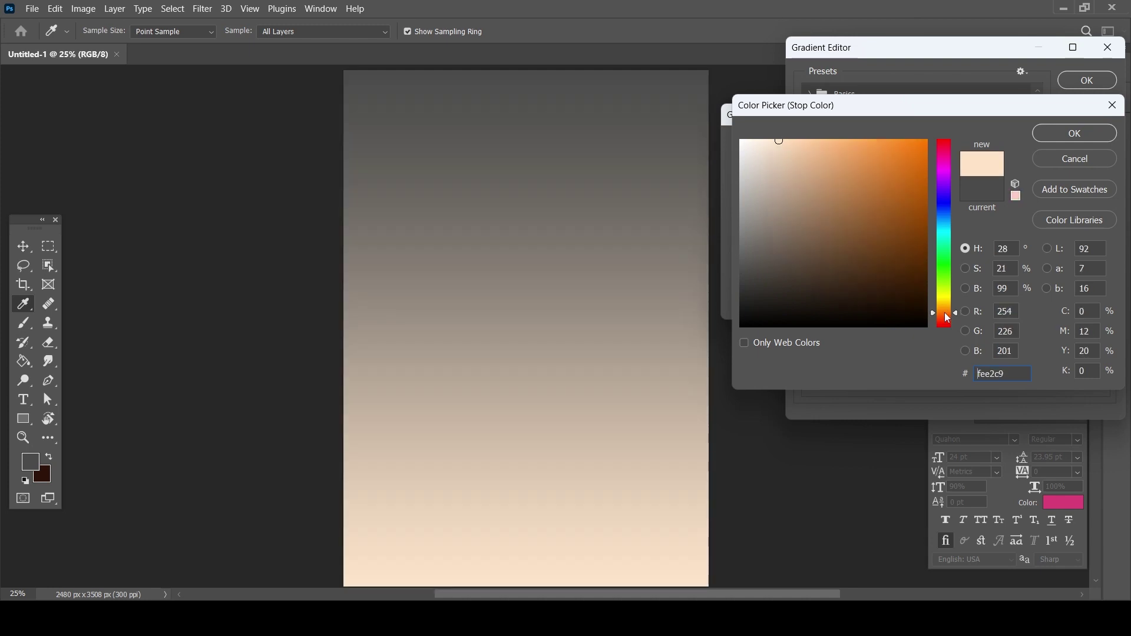
pyautogui.click(792, 146)
pyautogui.click(1074, 133)
# Set the right gradient stop to white (ffffff) and the left stop to pink
pyautogui.click(1101, 318)
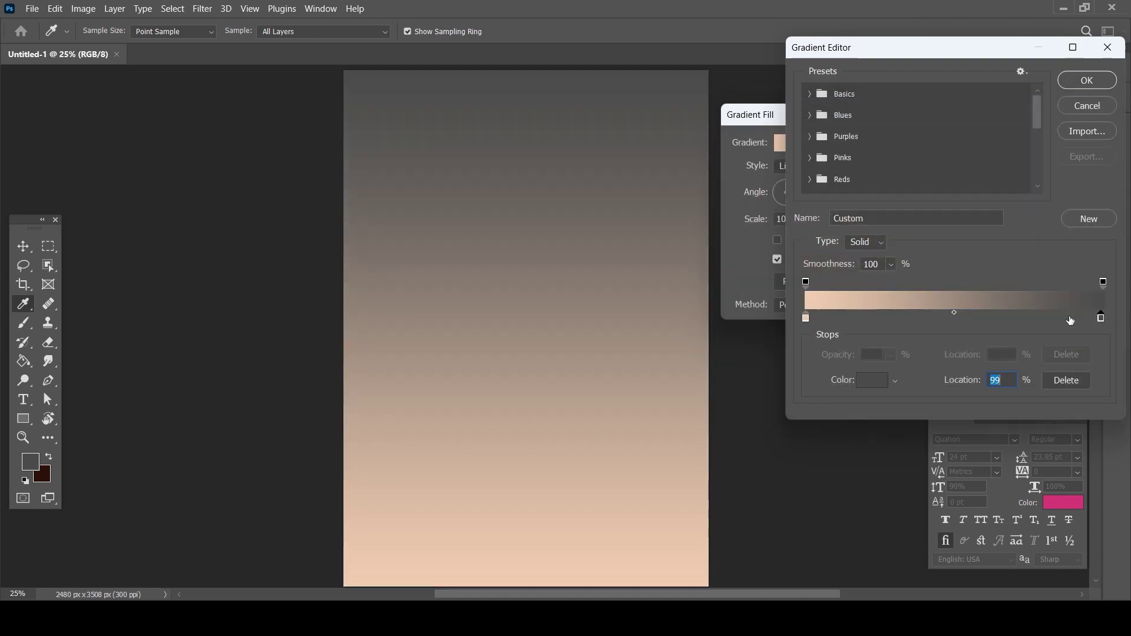
pyautogui.doubleClick(1102, 319)
pyautogui.write('ffffff')
pyautogui.click(1076, 134)
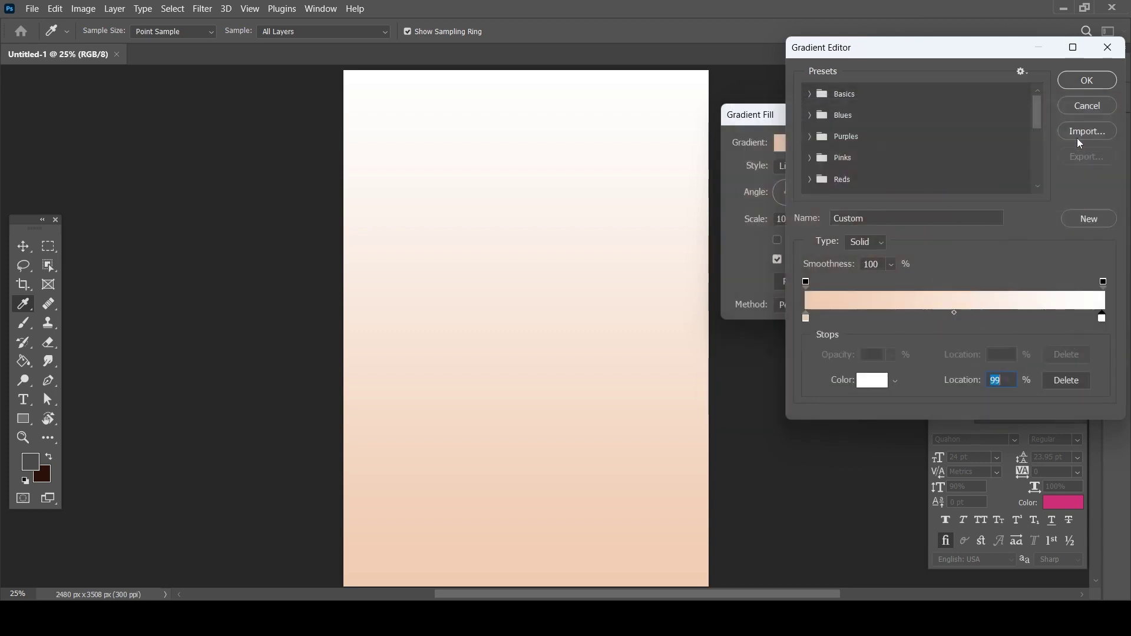
pyautogui.doubleClick(807, 319)
pyautogui.write('f1c5a2')
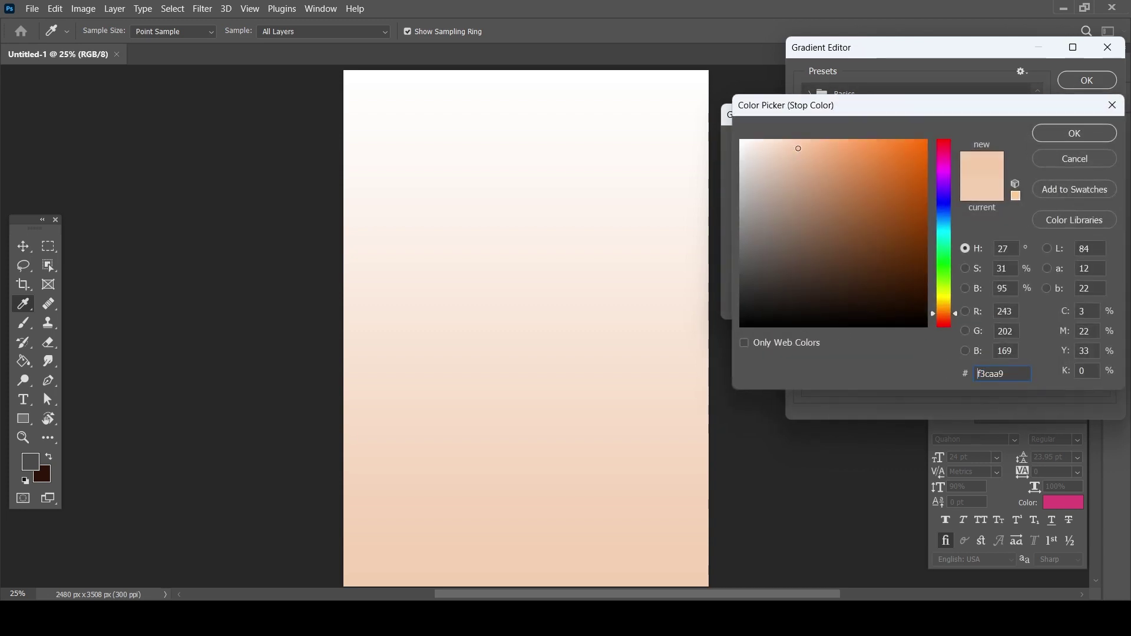
pyautogui.write('f1b8a2')
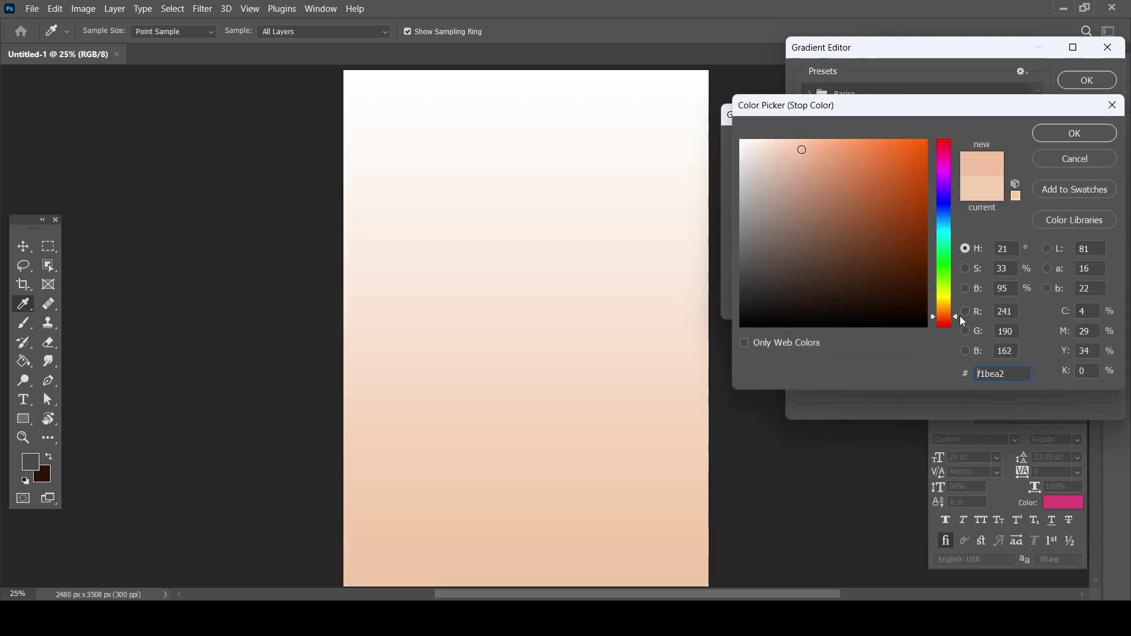
pyautogui.press('Return')
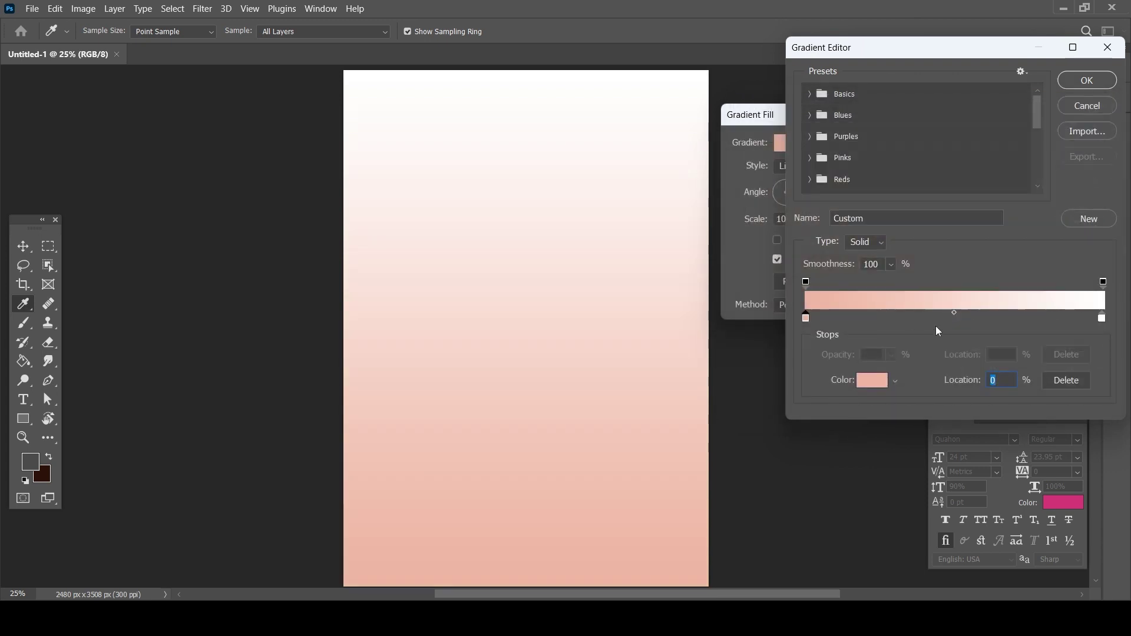
pyautogui.click(1087, 81)
# Make the gradient radial, with white at the centre and pink at the outer edge
pyautogui.click(801, 166)
pyautogui.click(793, 194)
pyautogui.click(839, 149)
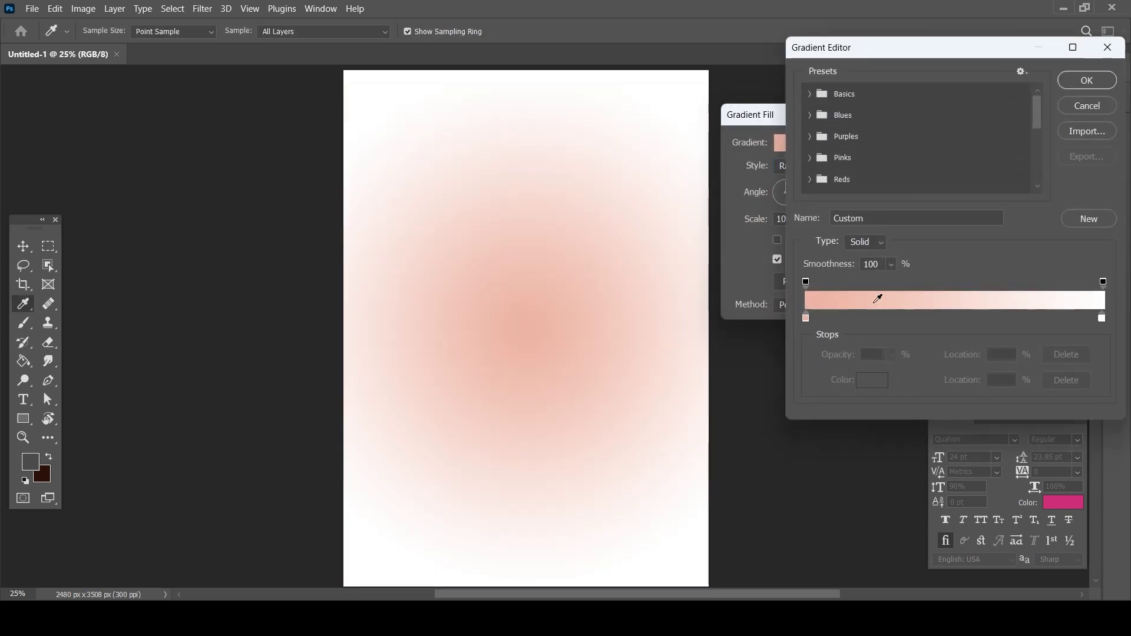
pyautogui.moveTo(802, 318); pyautogui.dragTo(979, 318)
pyautogui.moveTo(1101, 318); pyautogui.dragTo(699, 311)
pyautogui.click(1102, 318)
pyautogui.moveTo(1102, 318); pyautogui.dragTo(805, 319)
pyautogui.moveTo(980, 318); pyautogui.dragTo(1119, 320)
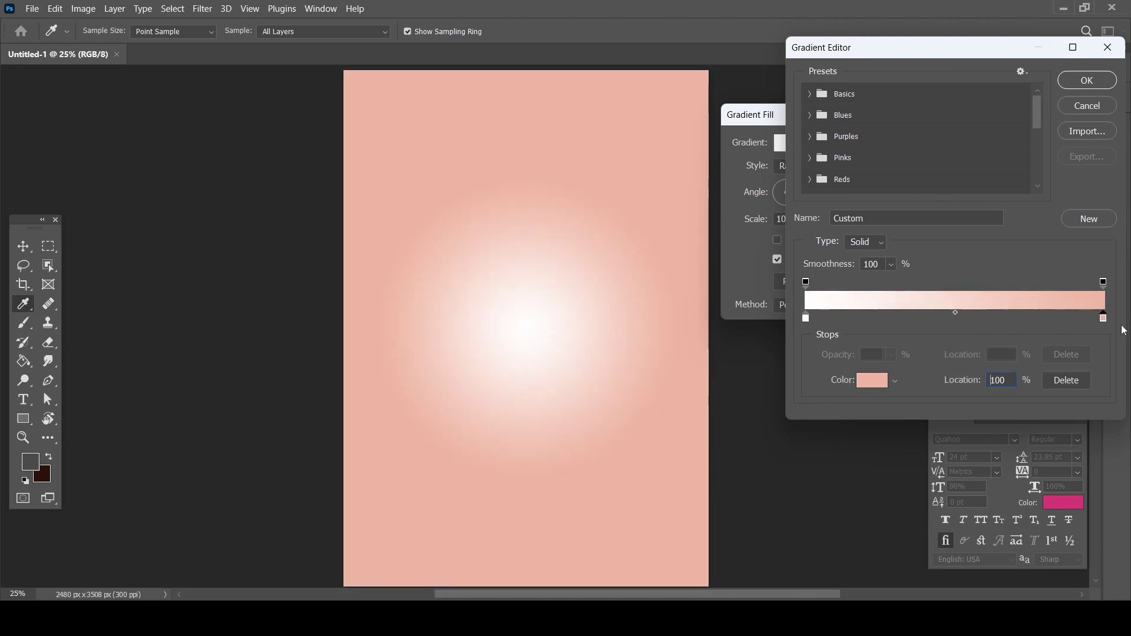
pyautogui.click(1087, 80)
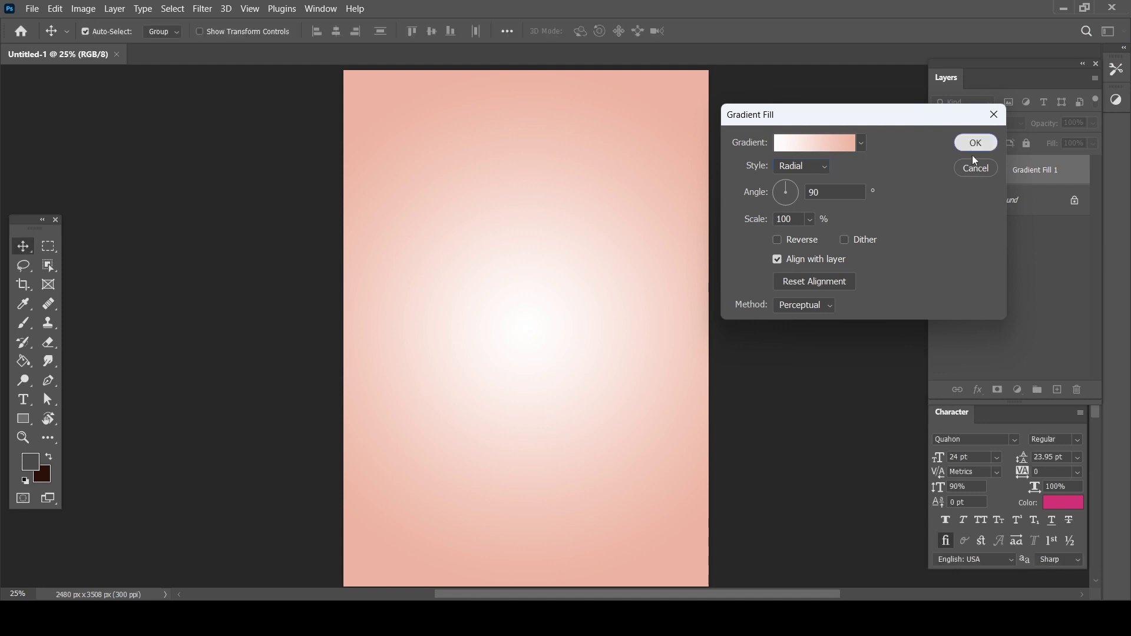
pyautogui.click(975, 143)
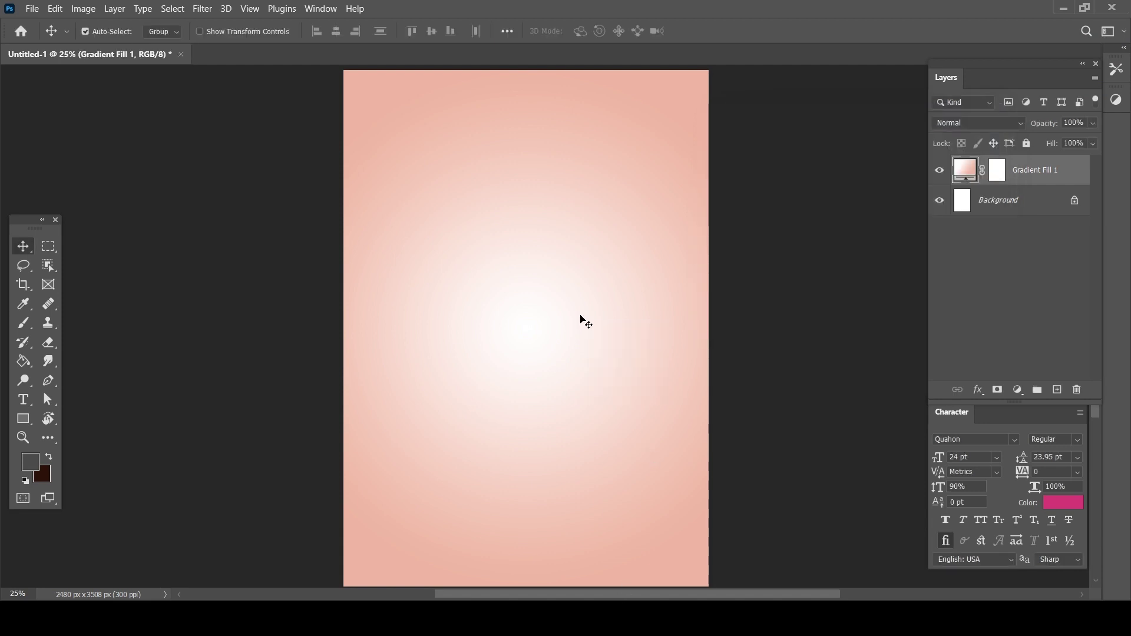
# Enlarge the placed woman photo and move it up and to the left
pyautogui.moveTo(709, 452); pyautogui.dragTo(804, 516)
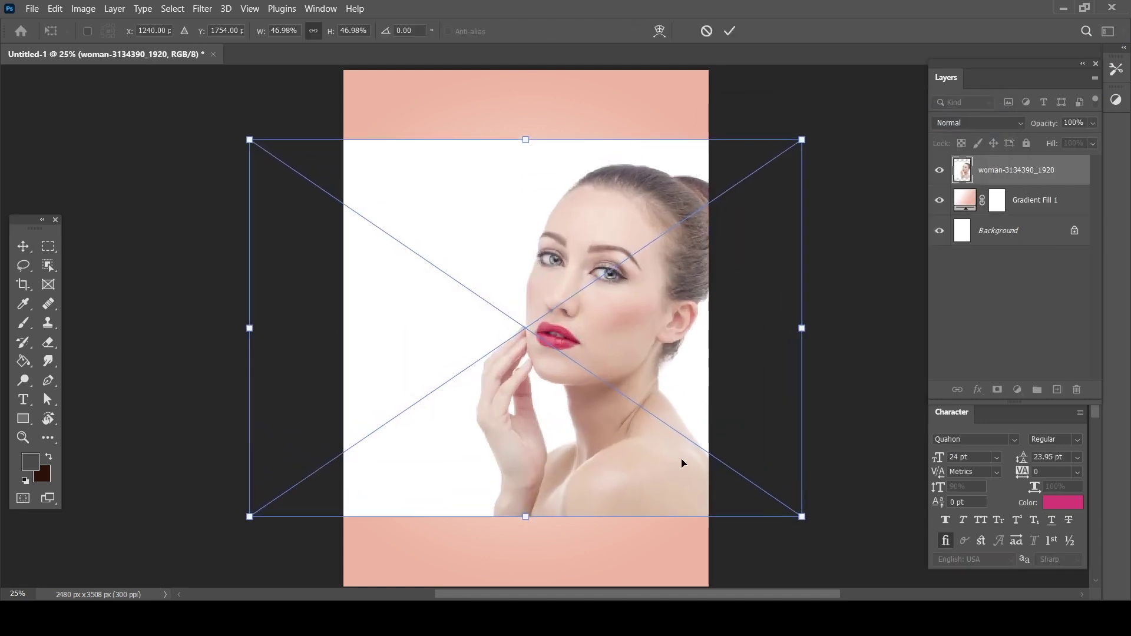
pyautogui.moveTo(692, 464); pyautogui.dragTo(587, 401)
pyautogui.press('Return')
# Mask away the photo's white background with Select Subject and reposition the woman
pyautogui.click(173, 8)
pyautogui.click(180, 169)
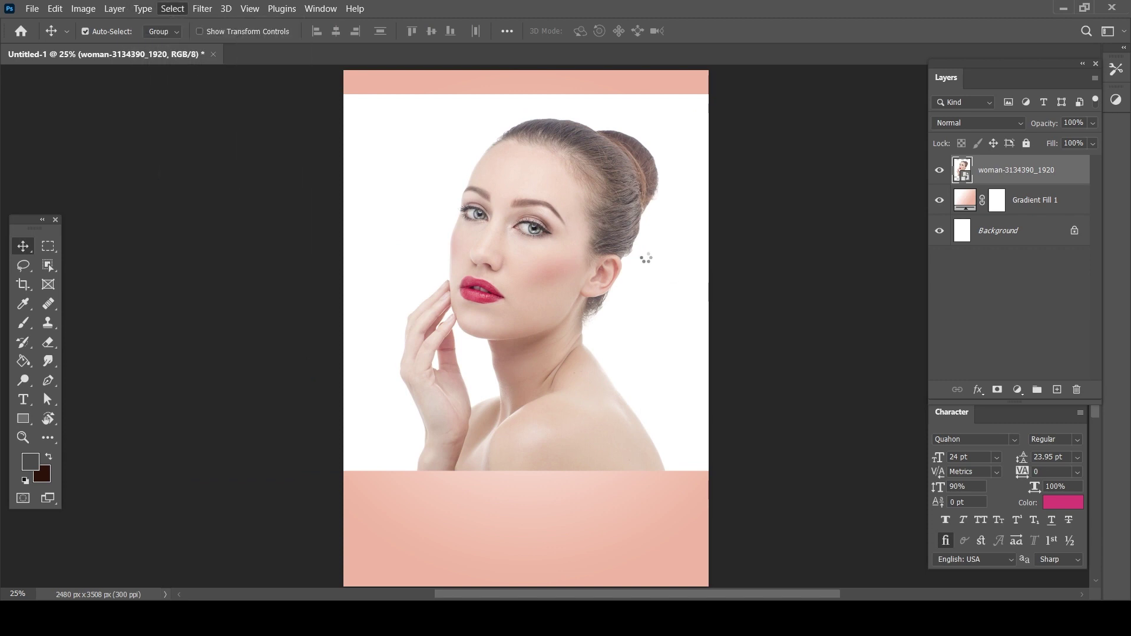
pyautogui.click(997, 389)
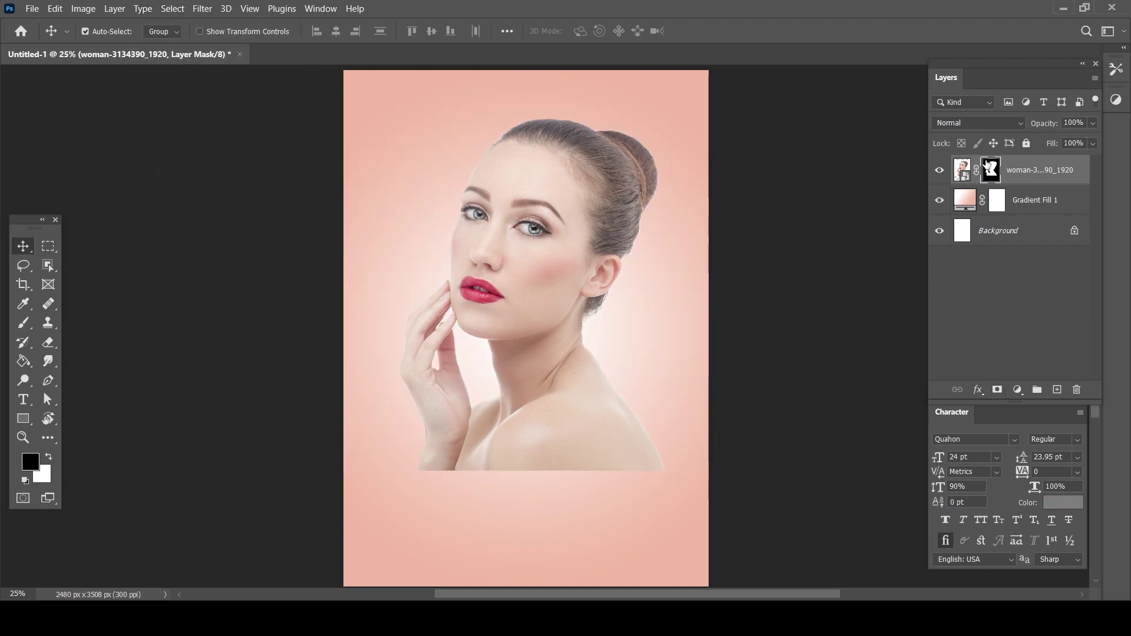
pyautogui.moveTo(539, 308); pyautogui.dragTo(559, 369)
pyautogui.hotkey('ctrl', '-')
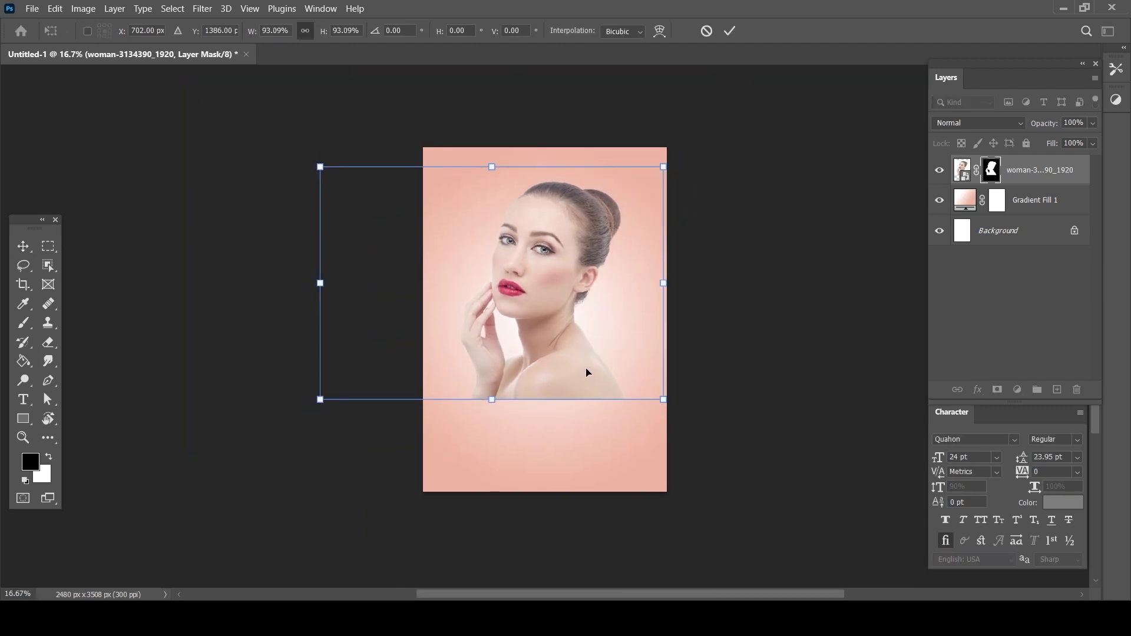
pyautogui.hotkey('ctrl', '+')
pyautogui.hotkey('ctrl', '+')
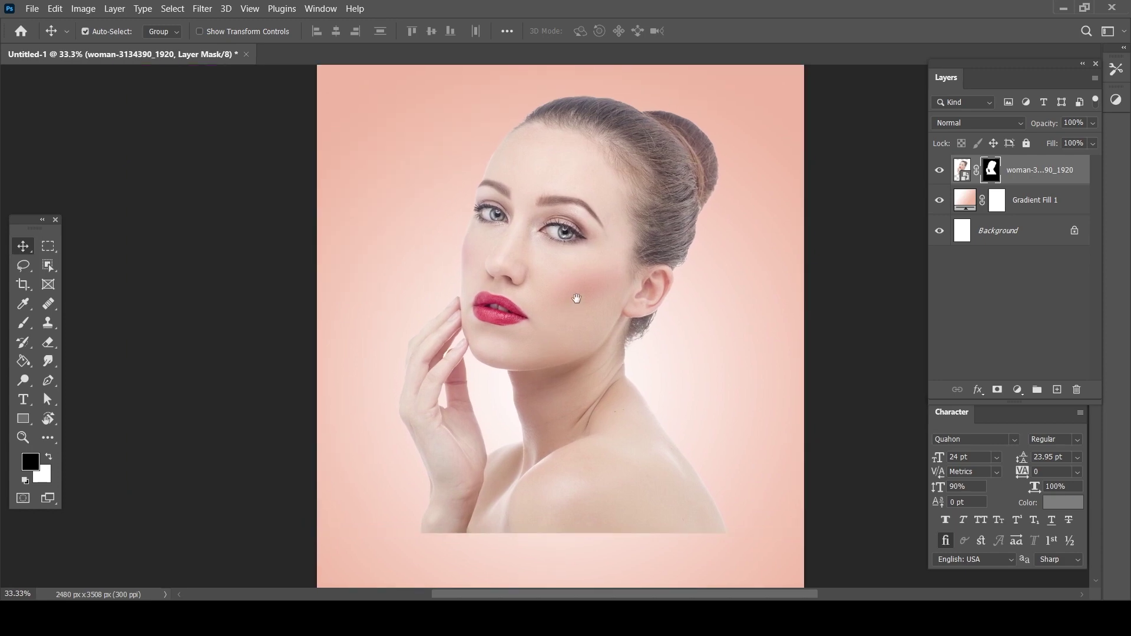
pyautogui.hotkey('ctrl', '-')
pyautogui.moveTo(557, 290); pyautogui.dragTo(553, 253)
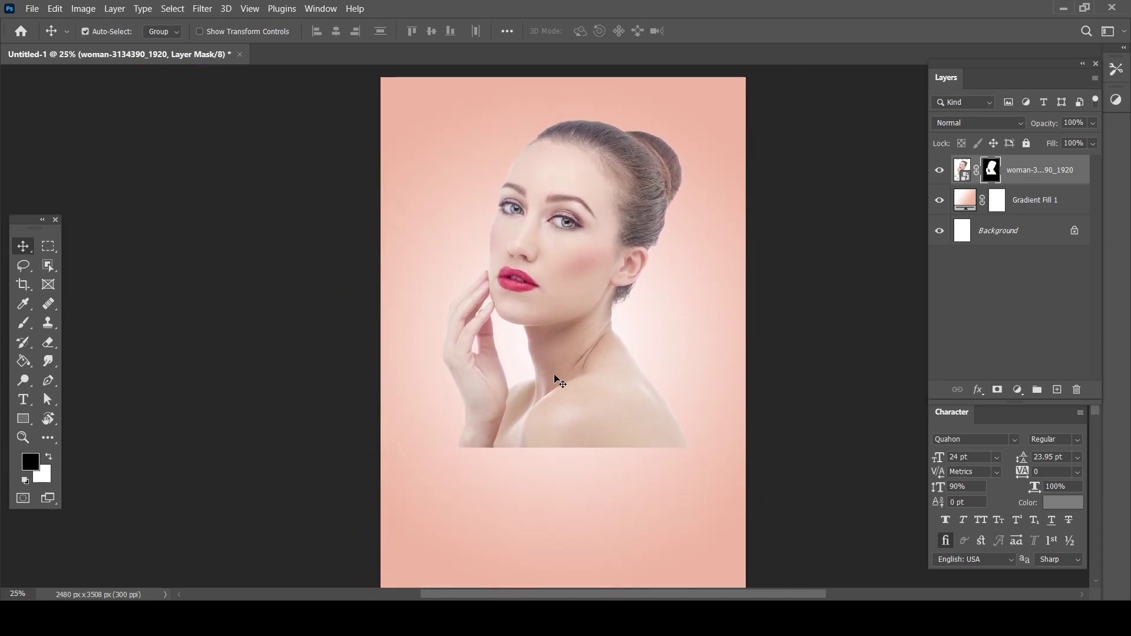
# Add a large 'Skin' text layer across the portrait, slightly lower down
pyautogui.press('t')
pyautogui.click(438, 401)
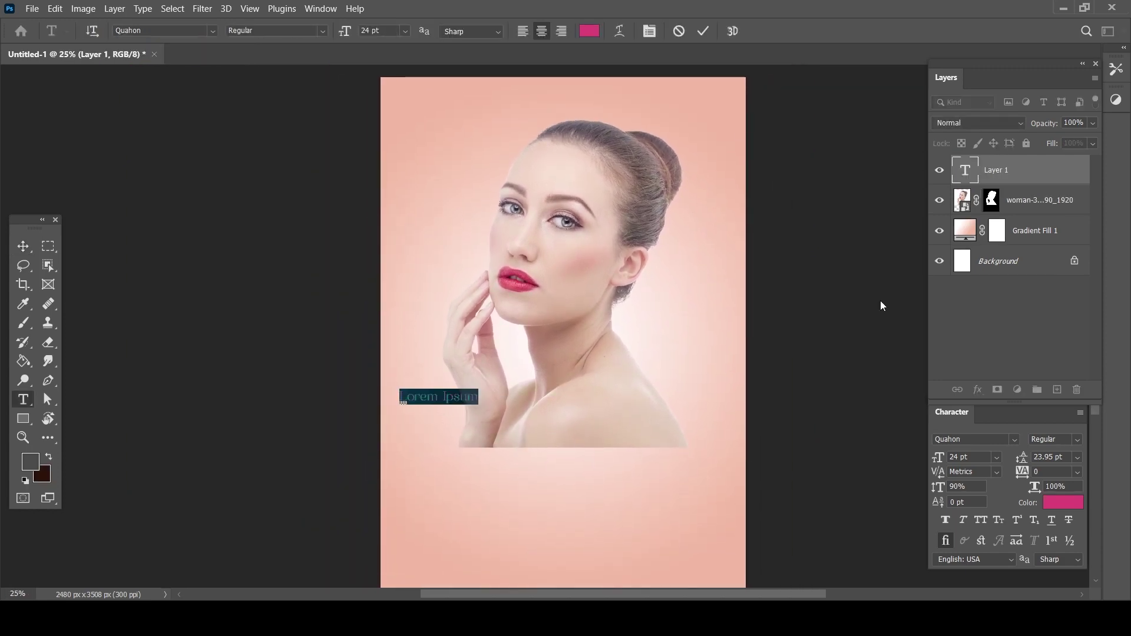
pyautogui.write('Skin')
pyautogui.hotkey('ctrl', 'Return')
pyautogui.hotkey('ctrl', 't')
pyautogui.moveTo(454, 405)
pyautogui.mouseDown()
pyautogui.moveTo(606, 495)
pyautogui.moveTo(454, 371)
pyautogui.mouseUp()
pyautogui.press('Return')
pyautogui.press('v')
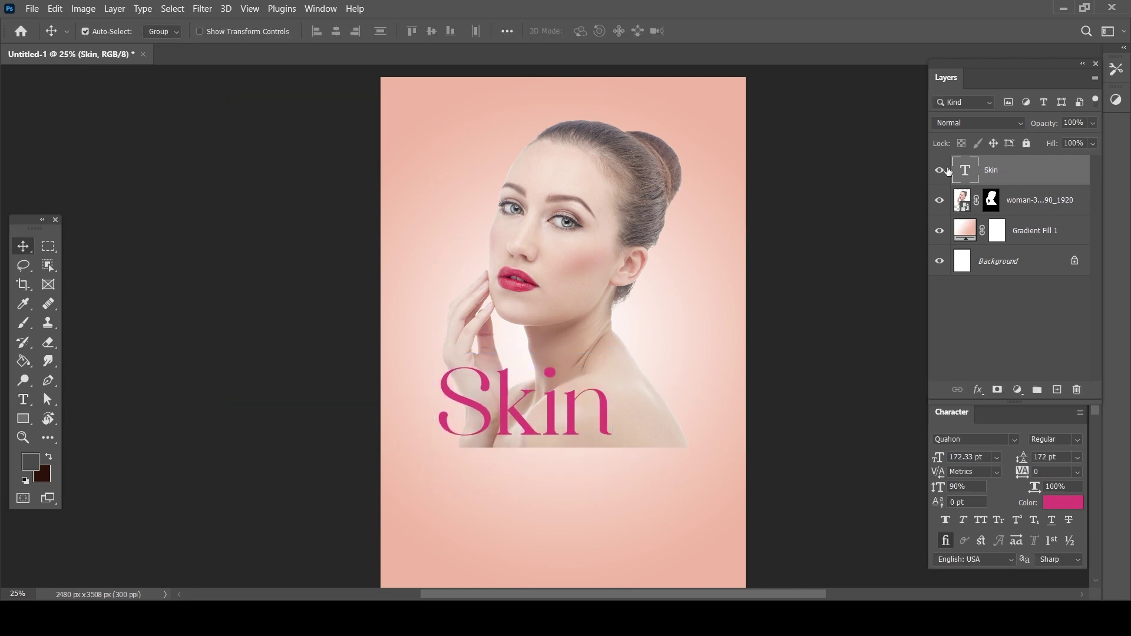
pyautogui.moveTo(573, 407); pyautogui.dragTo(571, 489)
# Change the duplicated text to 'care' and place it beneath 'Skin'
pyautogui.doubleClick(571, 489)
pyautogui.write('care')
pyautogui.hotkey('ctrl', 'Return')
pyautogui.click(571, 491)
pyautogui.moveTo(551, 495); pyautogui.dragTo(589, 474)
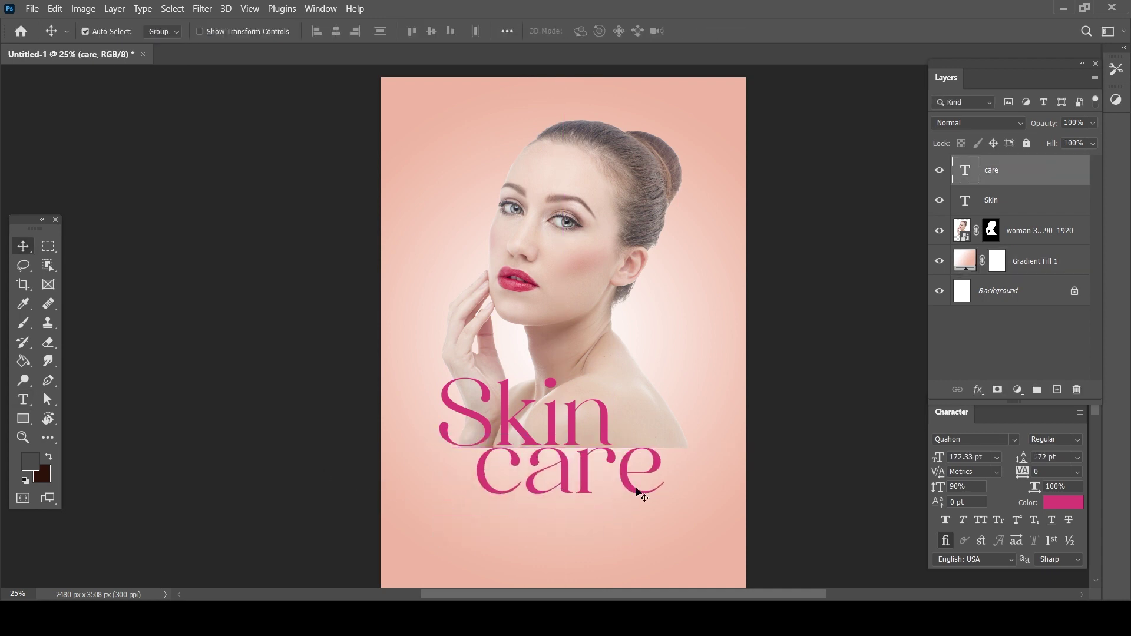
pyautogui.click(567, 416)
# Shrink the woman photo and raise it higher on the poster
pyautogui.click(709, 106)
pyautogui.hotkey('ctrl', 't')
pyautogui.moveTo(745, 447)
pyautogui.mouseDown()
pyautogui.moveTo(716, 445)
pyautogui.moveTo(715, 428)
pyautogui.mouseUp()
pyautogui.moveTo(587, 290); pyautogui.dragTo(582, 267)
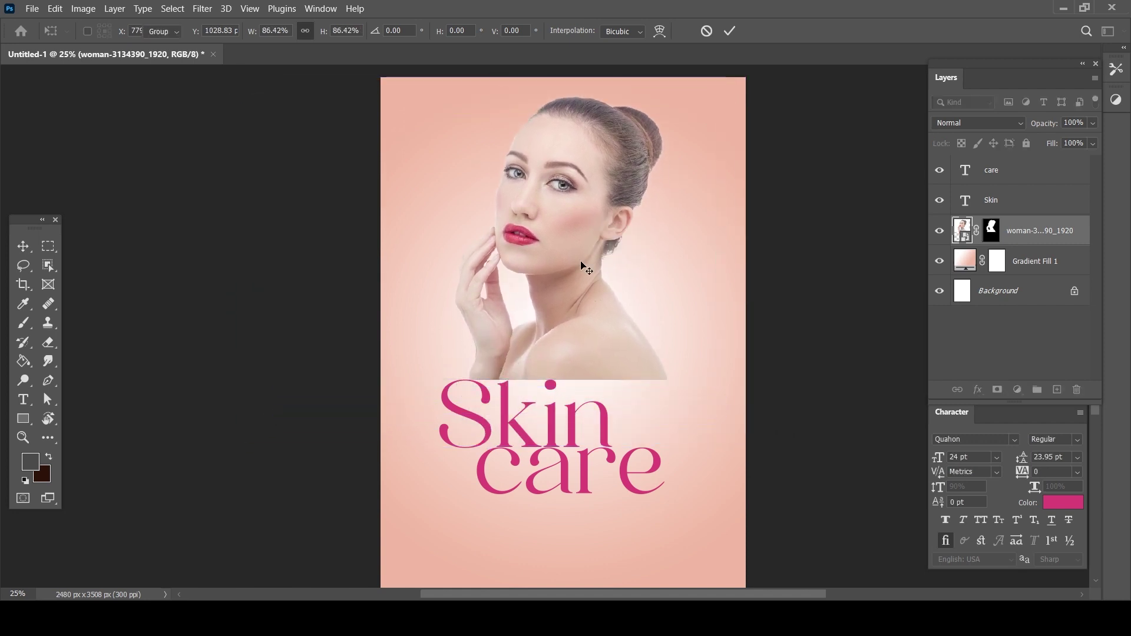
pyautogui.press('Return')
# Move the 'Skin' and 'care' title text up beneath the portrait
pyautogui.moveTo(589, 412); pyautogui.dragTo(595, 345)
pyautogui.moveTo(592, 462); pyautogui.dragTo(591, 405)
pyautogui.hotkey('shift', 'Left')
pyautogui.hotkey('shift', 'Left')
pyautogui.hotkey('shift', 'Left')
pyautogui.hotkey('shift', 'Left')
pyautogui.hotkey('shift', 'Left')
pyautogui.hotkey('shift', 'Up')
pyautogui.click(611, 357)
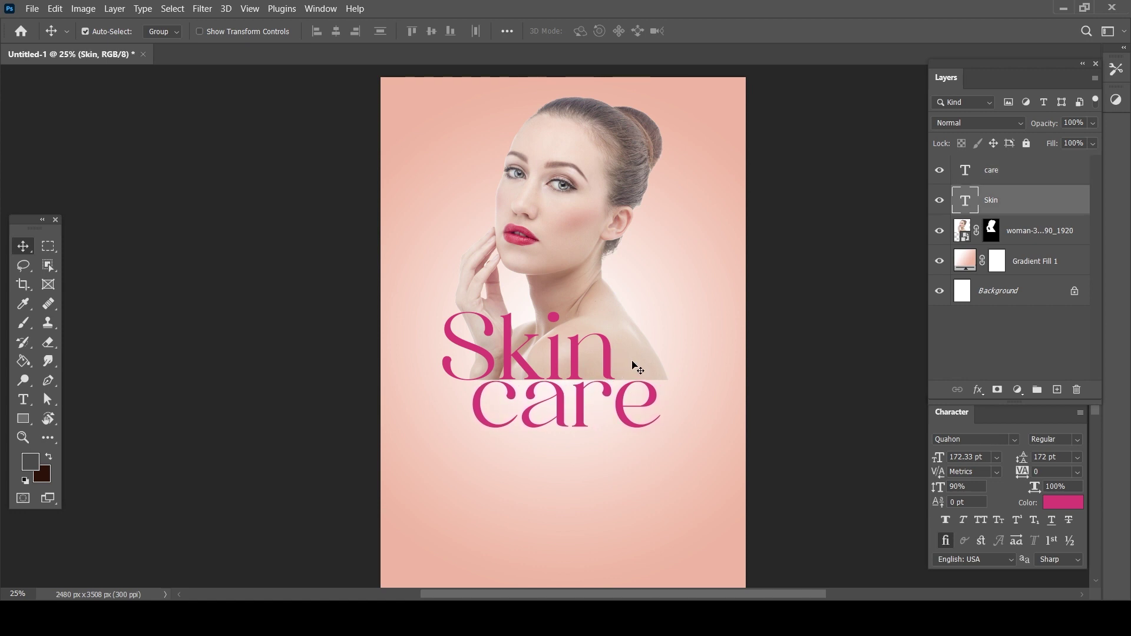
# Place the BEAUTY HAIR logo in the top-left corner
pyautogui.click(635, 366)
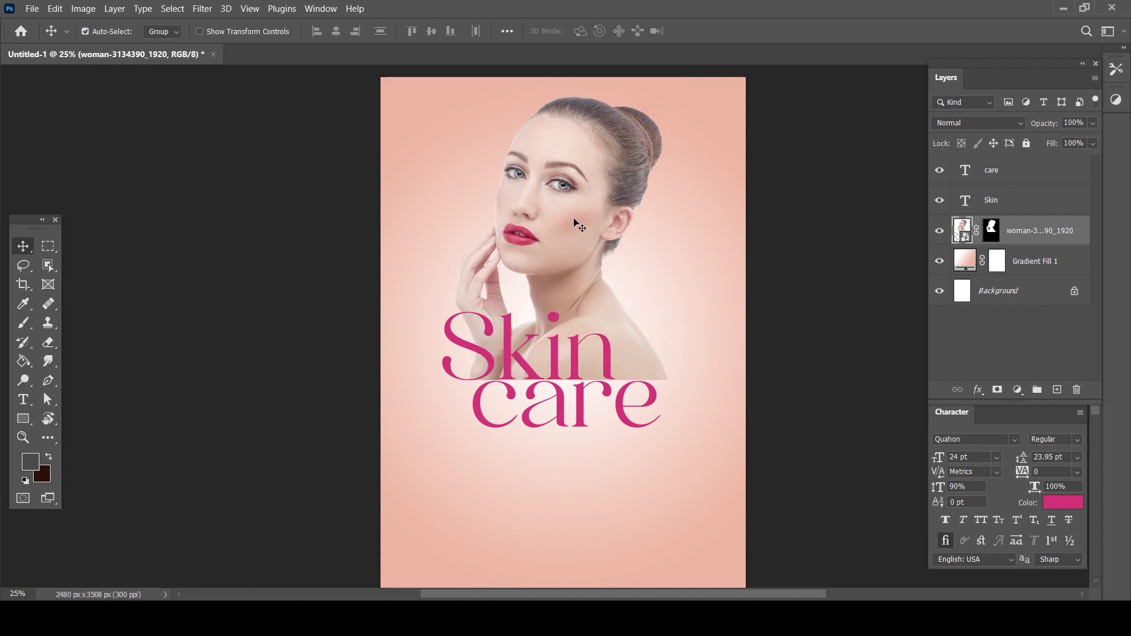
pyautogui.moveTo(551, 333)
pyautogui.mouseDown()
pyautogui.moveTo(477, 129)
pyautogui.moveTo(465, 135)
pyautogui.mouseUp()
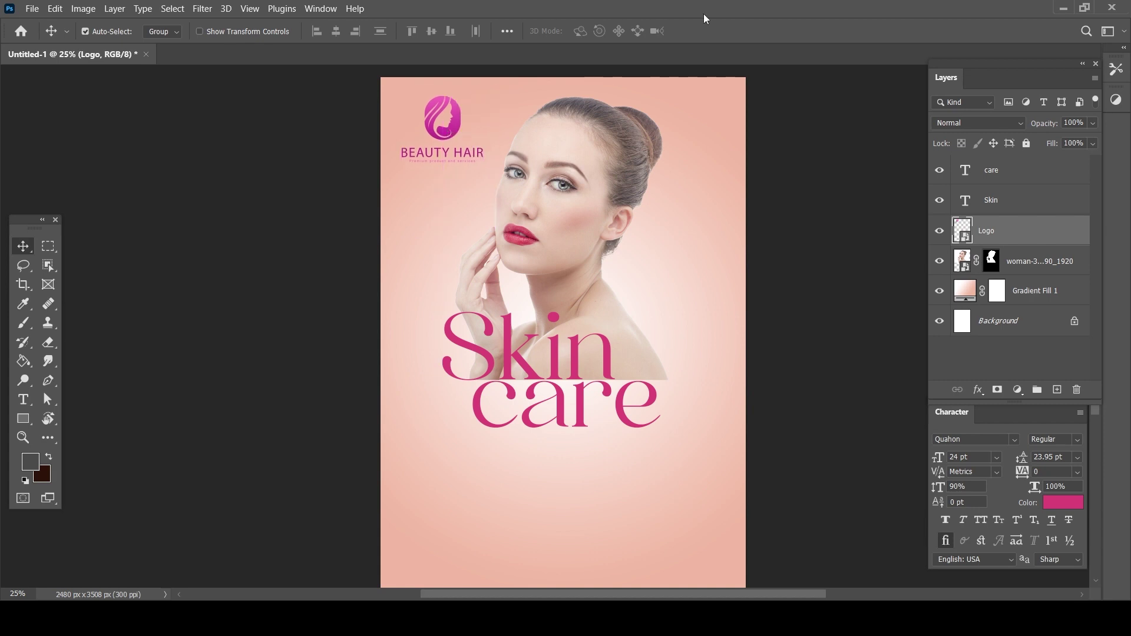
pyautogui.click(556, 255)
pyautogui.click(565, 514)
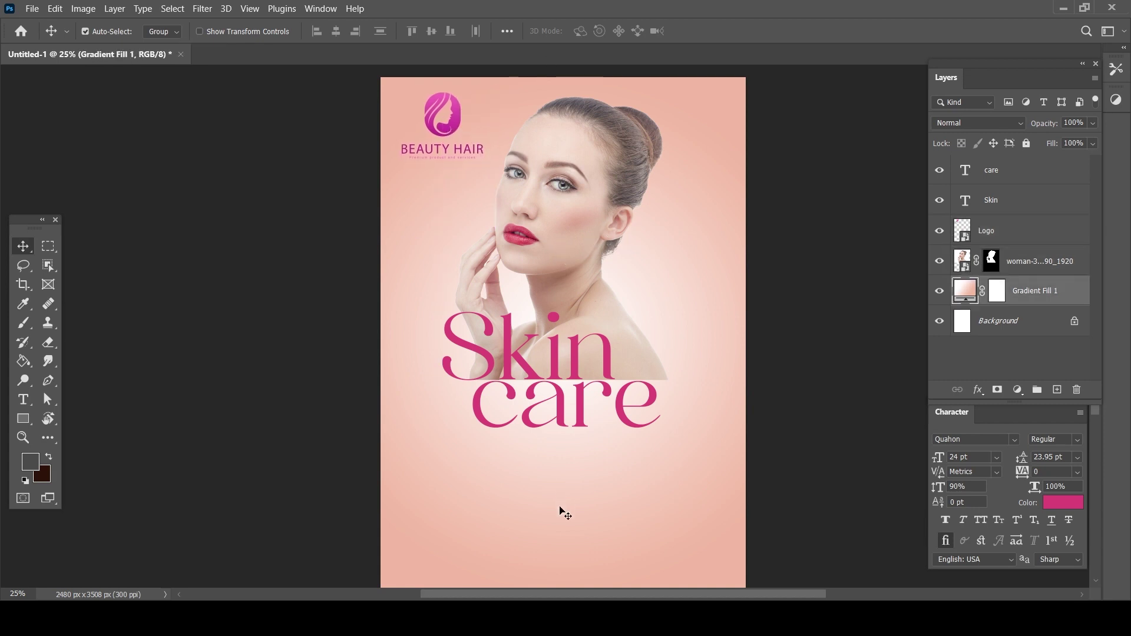
# Draw a rectangle below the title and narrow it slightly
pyautogui.click(32, 421)
pyautogui.moveTo(492, 470); pyautogui.dragTo(637, 501)
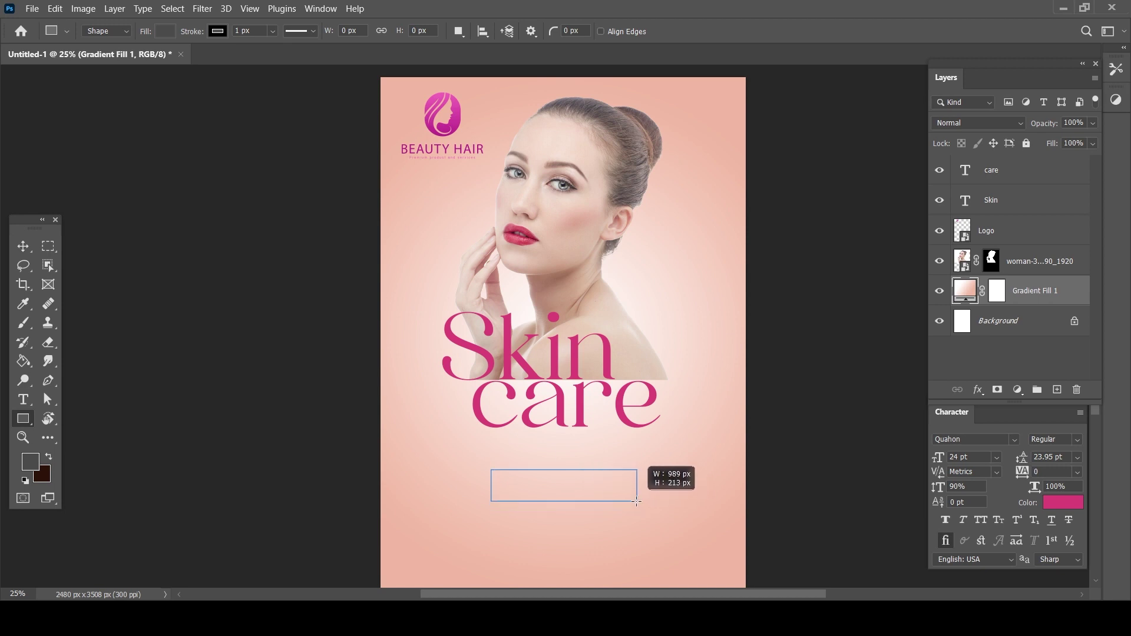
pyautogui.press('v')
pyautogui.hotkey('ctrl', '+')
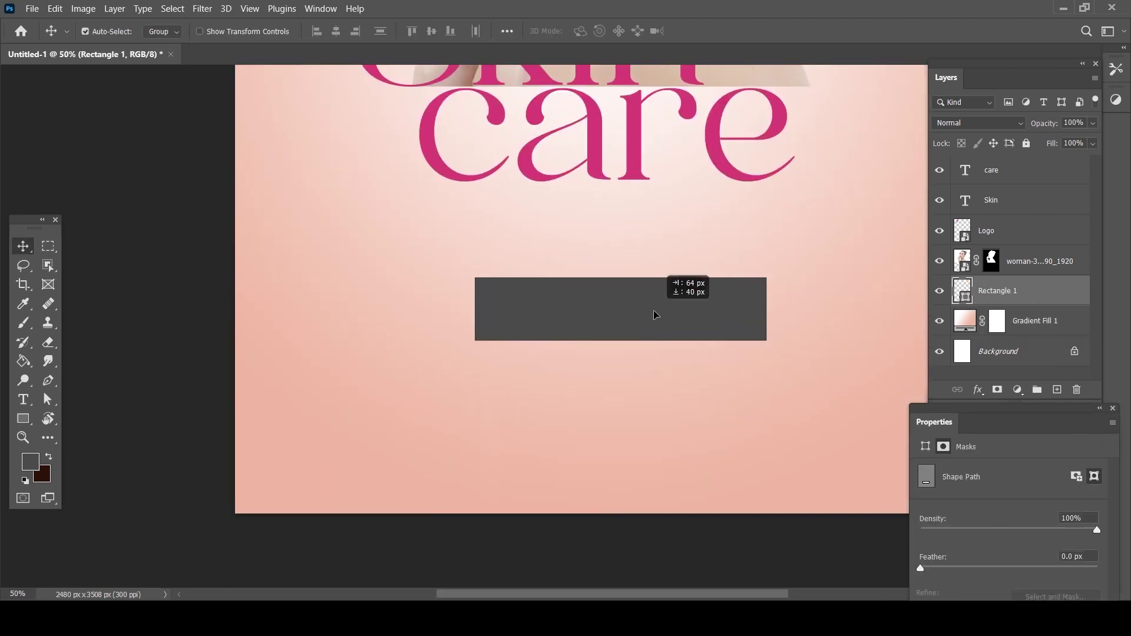
pyautogui.hotkey('ctrl', 't')
pyautogui.moveTo(766, 305); pyautogui.dragTo(746, 306)
pyautogui.press('Return')
# Slant the rectangle's right side upward, discarding an accidental duplicate
pyautogui.moveTo(646, 304)
pyautogui.mouseDown()
pyautogui.moveTo(646, 334)
pyautogui.moveTo(712, 290)
pyautogui.mouseUp()
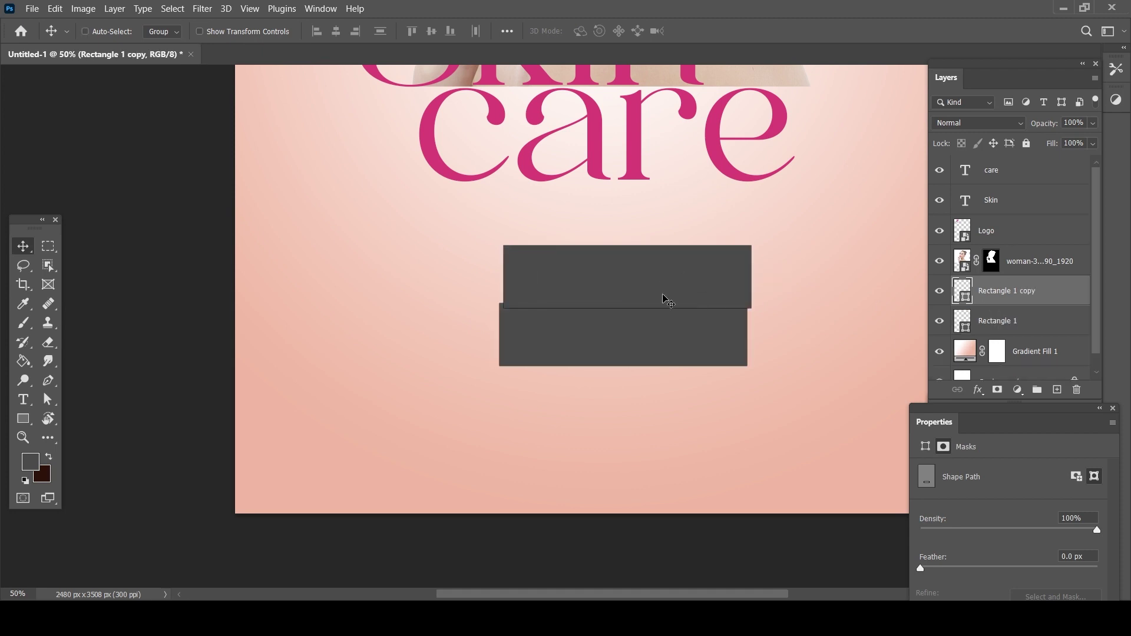
pyautogui.press('Delete')
pyautogui.hotkey('ctrl', 't')
pyautogui.keyDown('ctrl'); pyautogui.moveTo(747, 345); pyautogui.dragTo(746, 309); pyautogui.keyUp('ctrl')
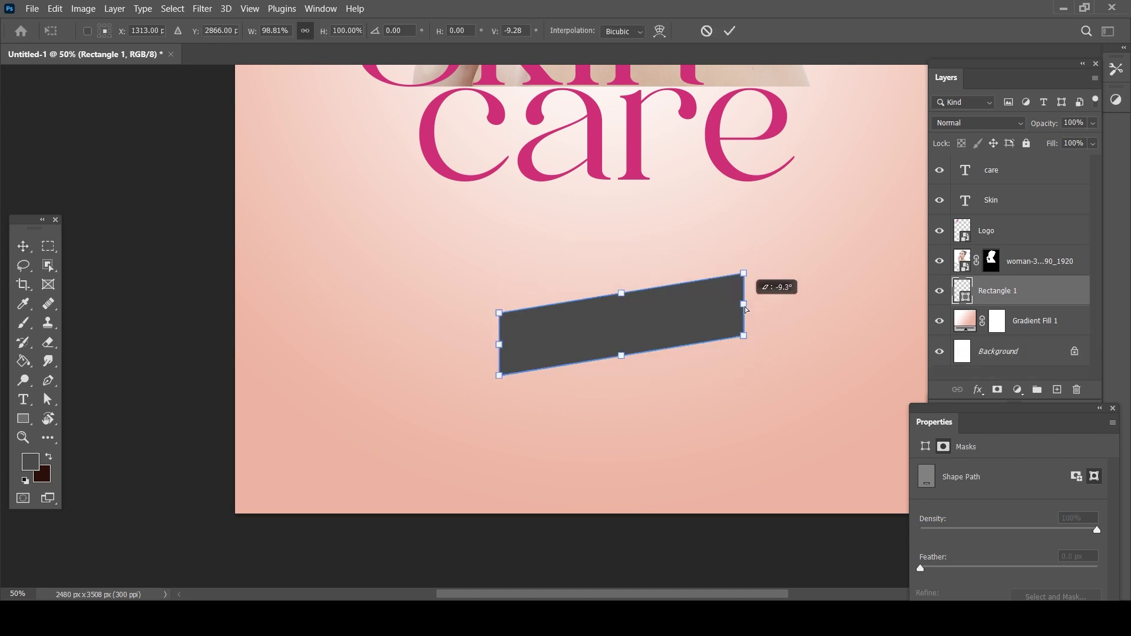
pyautogui.press('Return')
# Duplicate the slanted rectangle higher up, shrink the copy, and put Rectangle 1 above it
pyautogui.keyDown('alt'); pyautogui.moveTo(632, 328); pyautogui.dragTo(656, 289); pyautogui.keyUp('alt')
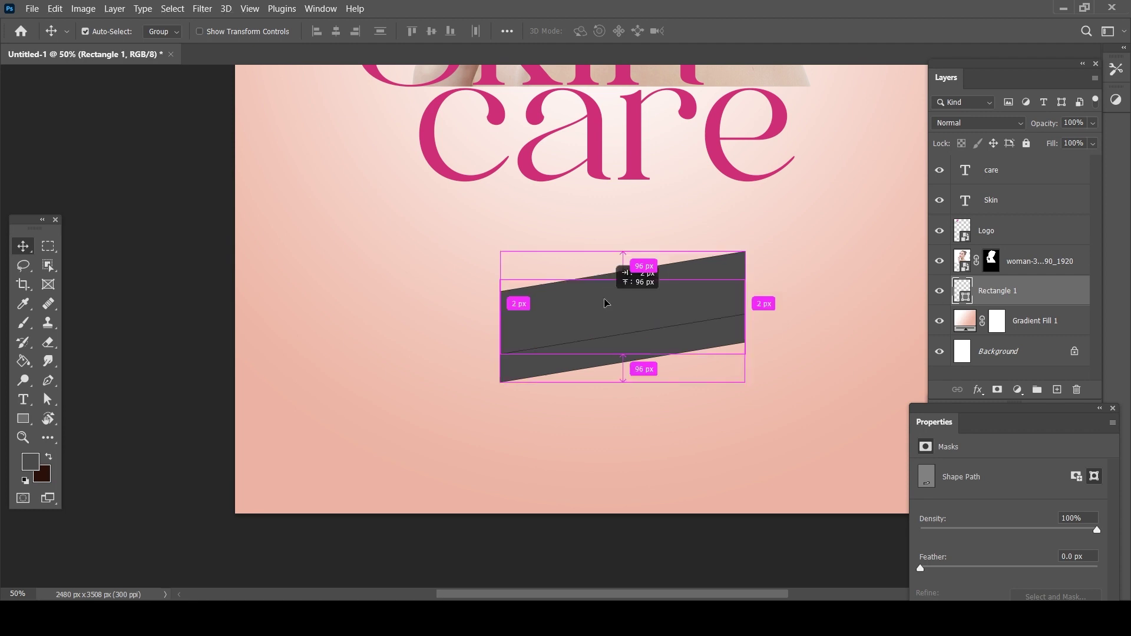
pyautogui.hotkey('ctrl', 't')
pyautogui.moveTo(743, 339); pyautogui.dragTo(723, 328)
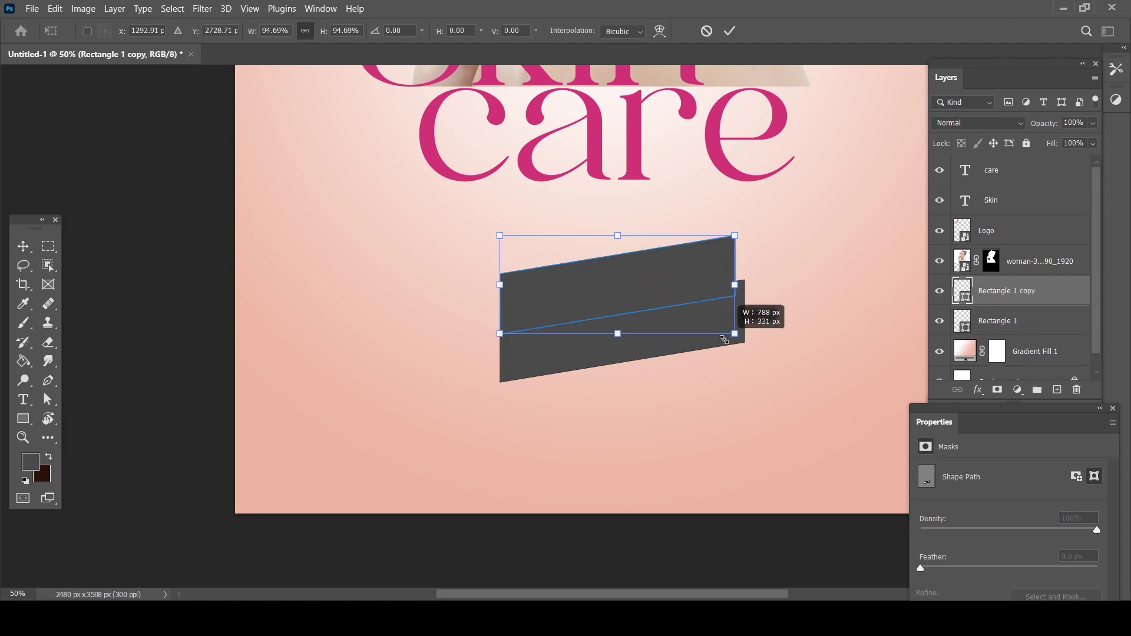
pyautogui.press('Return')
pyautogui.click(686, 337)
pyautogui.hotkey('ctrl', ']')
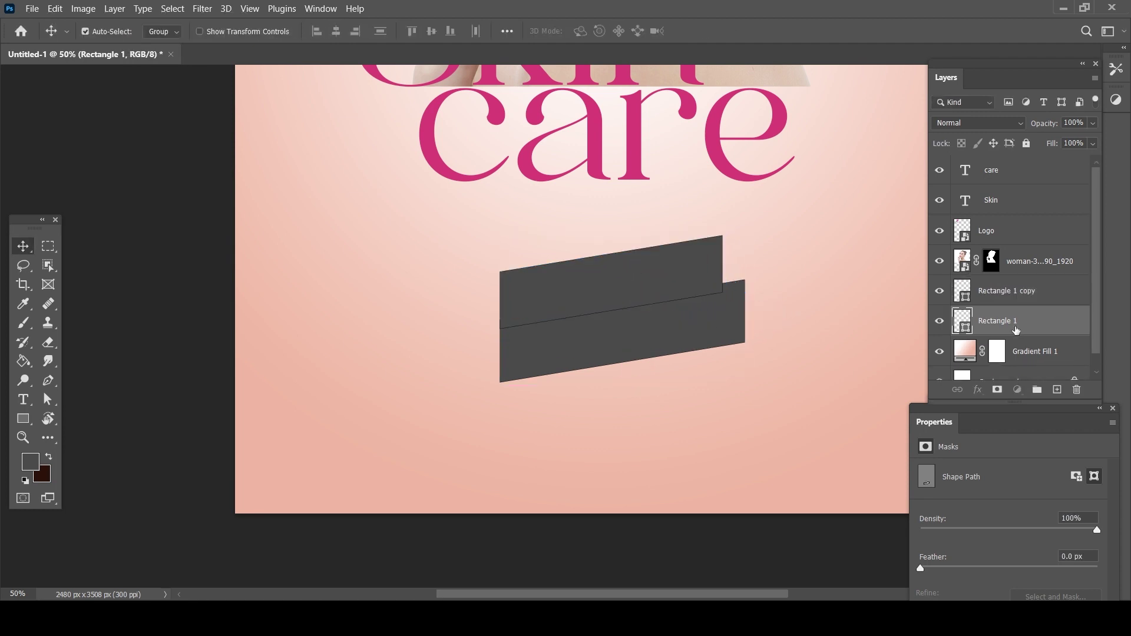
pyautogui.scroll(3, 568, 328)
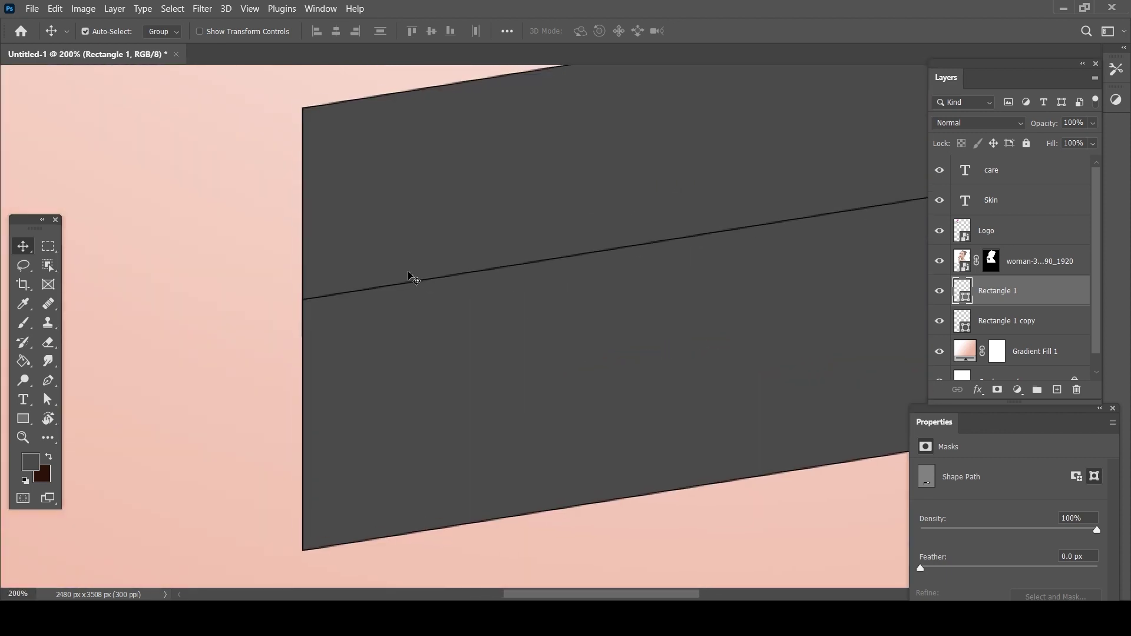
# Open the rectangle shapes' stroke and fill colour options
pyautogui.click(23, 419)
pyautogui.click(218, 32)
pyautogui.click(135, 62)
pyautogui.click(23, 246)
pyautogui.click(411, 166)
pyautogui.click(23, 419)
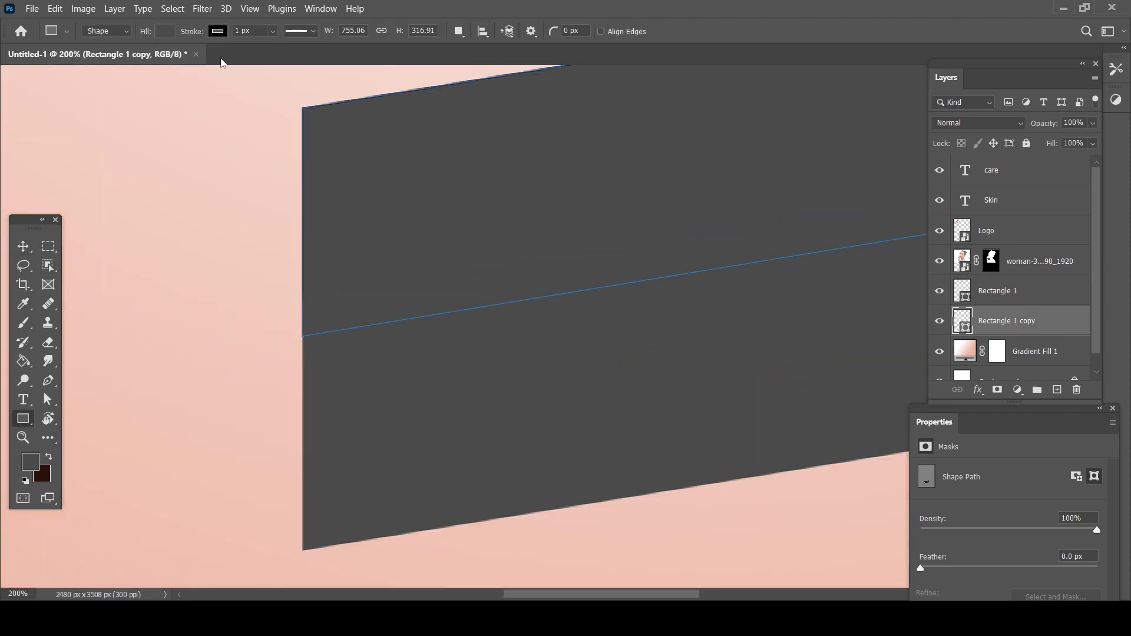
pyautogui.click(165, 31)
pyautogui.click(23, 246)
# Select Rectangle 1 and then Rectangle 1 copy in the Layers panel
pyautogui.scroll(-2, 663, 318)
pyautogui.scroll(-1, 662, 318)
pyautogui.keyDown('ctrl'); pyautogui.click(571, 328); pyautogui.keyUp('ctrl')
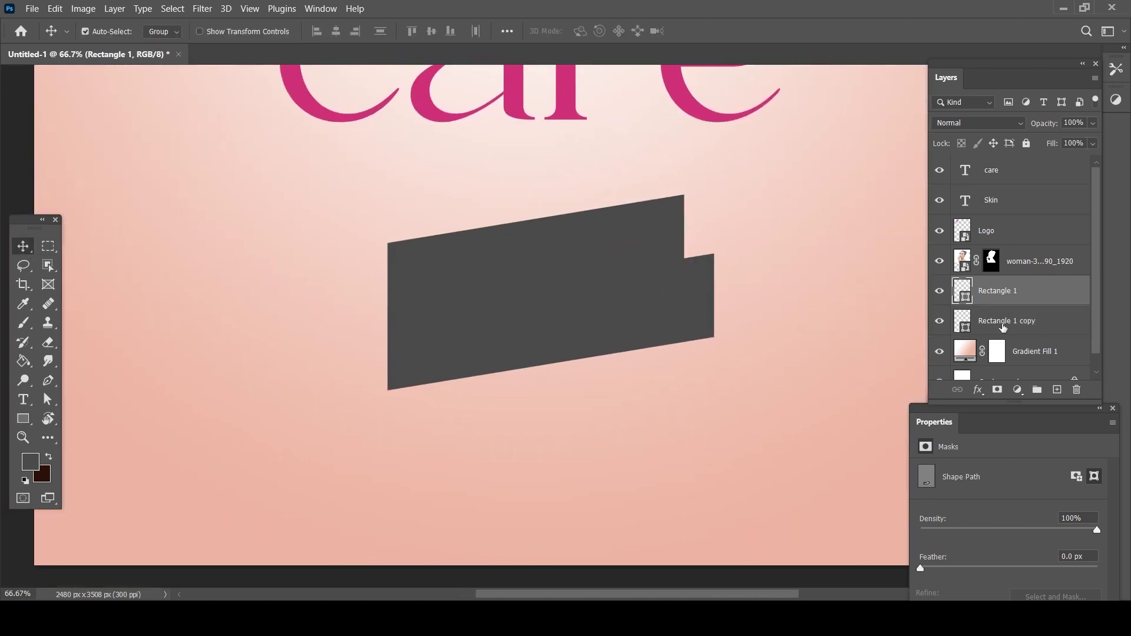
pyautogui.click(1003, 329)
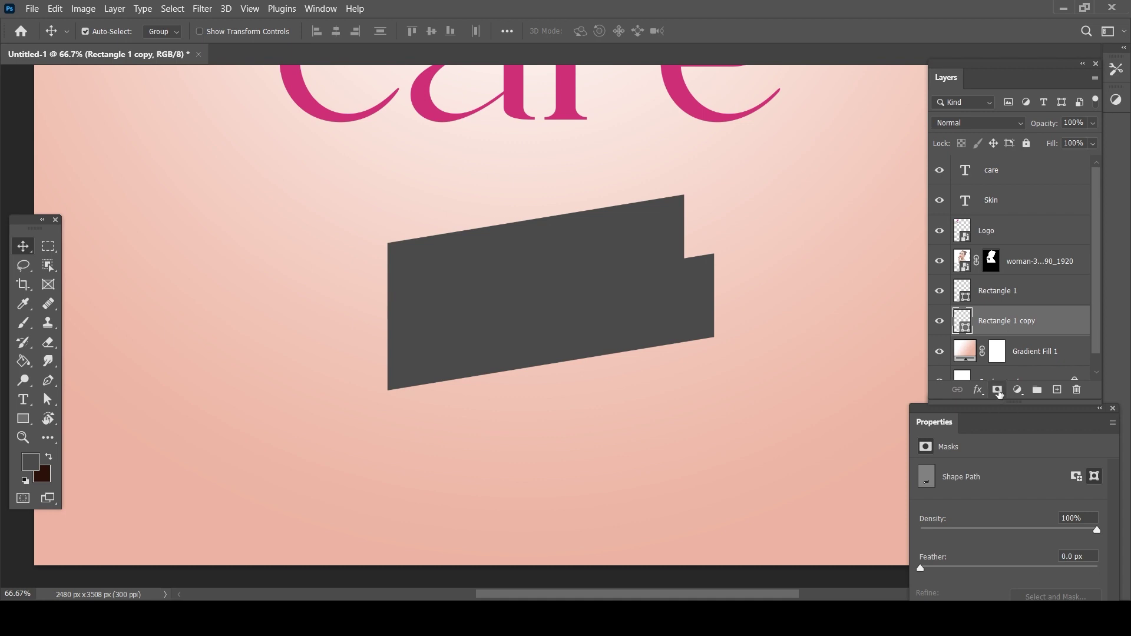
pyautogui.click(1017, 391)
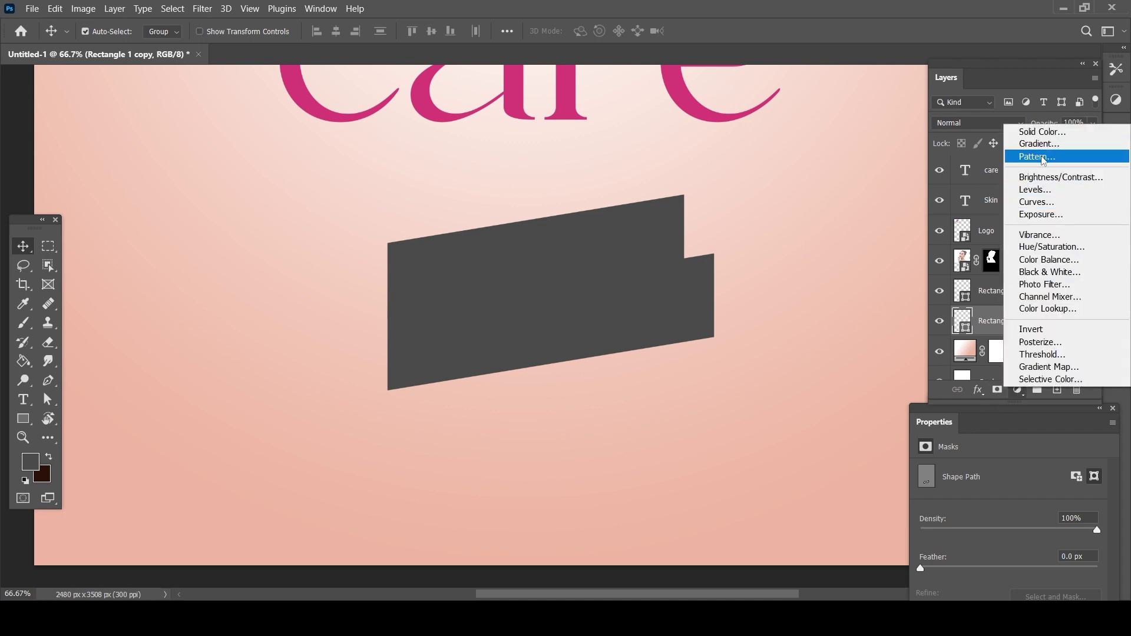
# Start a Gradient Overlay on the copy, cancel it, and select Rectangle 1 instead
pyautogui.click(978, 390)
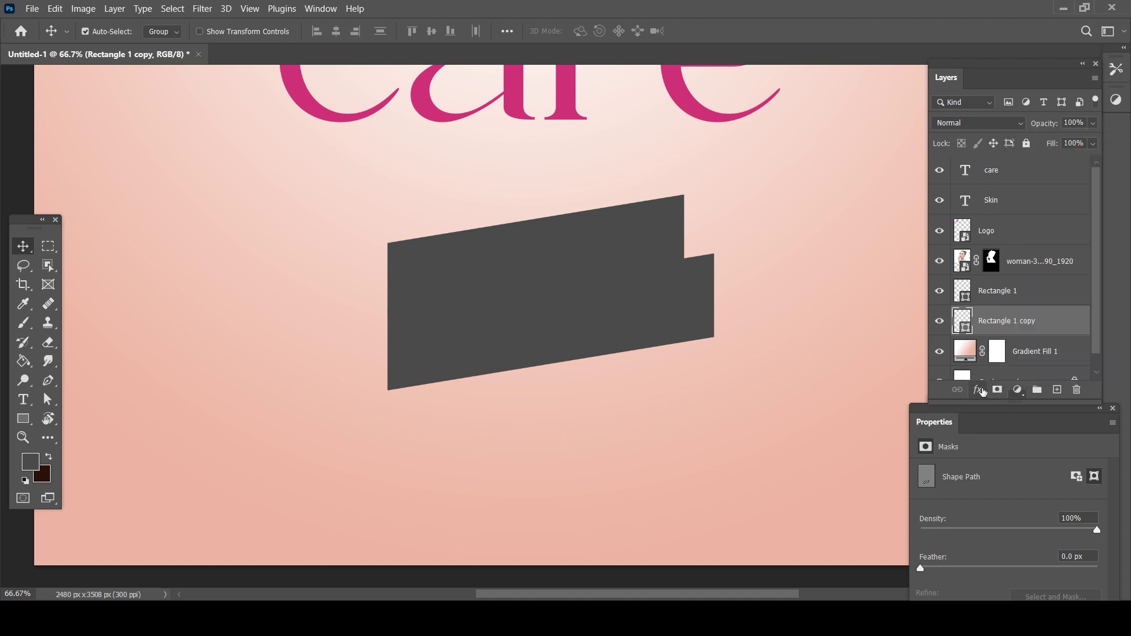
pyautogui.click(834, 274)
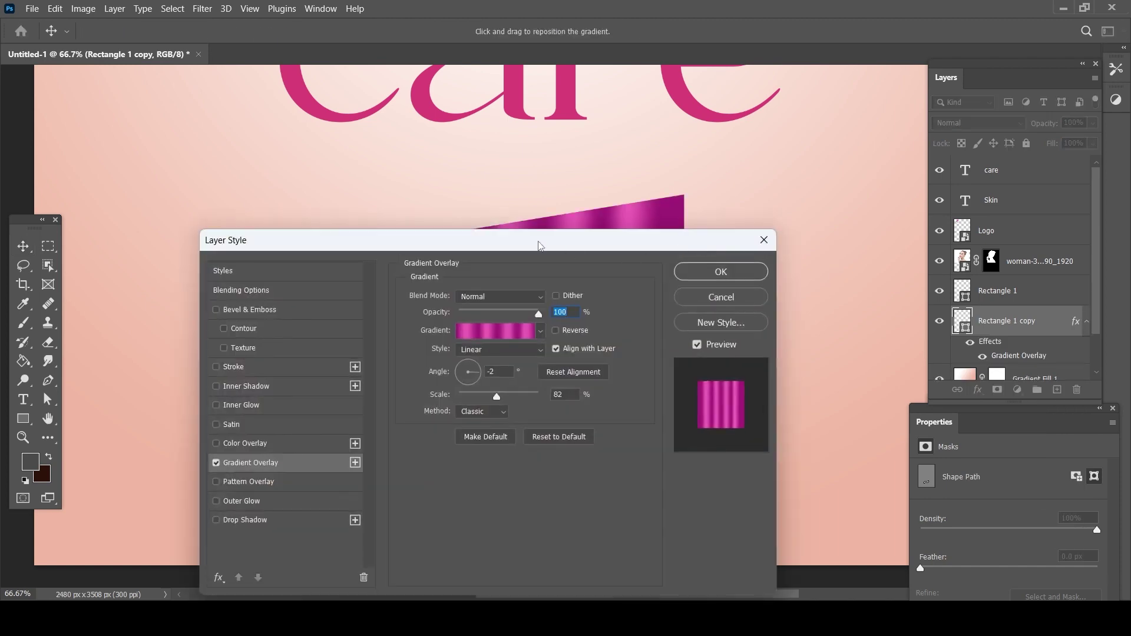
pyautogui.moveTo(538, 246); pyautogui.dragTo(852, 155)
pyautogui.click(1012, 211)
pyautogui.click(580, 319)
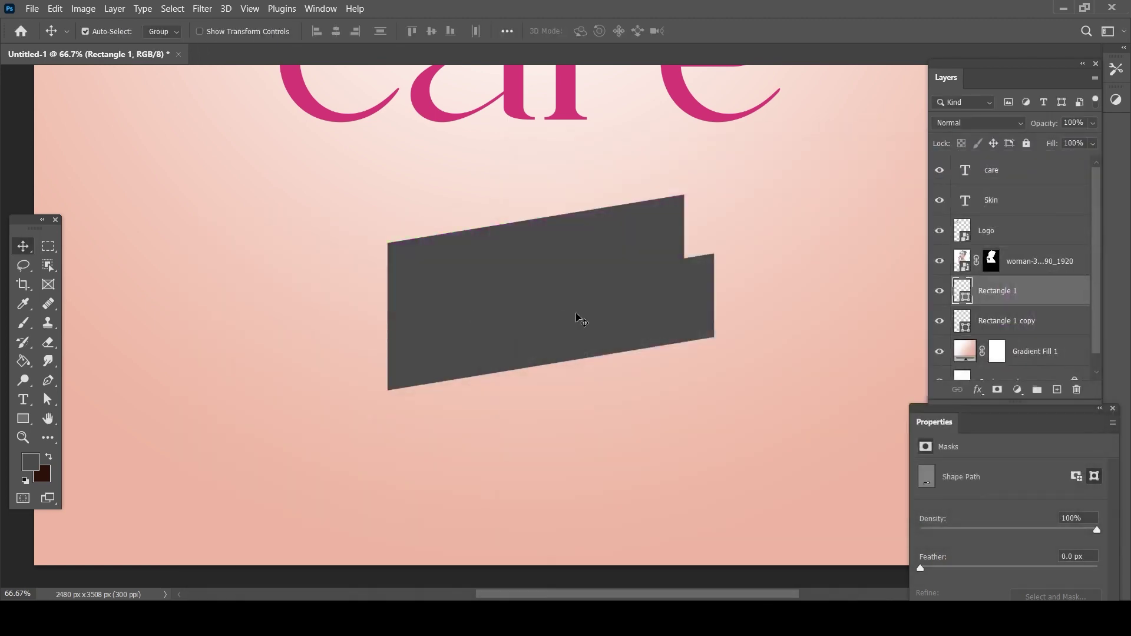
# Give Rectangle 1 a Gradient Overlay using the striped pink gradient preset
pyautogui.click(978, 390)
pyautogui.click(1001, 504)
pyautogui.click(854, 244)
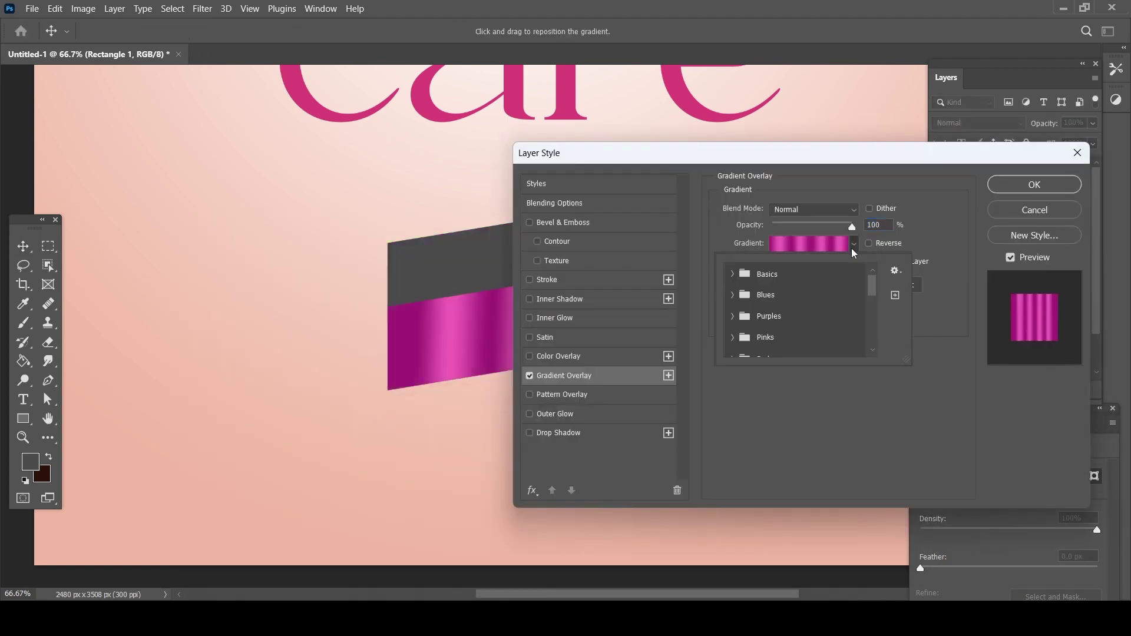
pyautogui.moveTo(757, 163); pyautogui.dragTo(882, 122)
pyautogui.click(980, 202)
pyautogui.moveTo(997, 242); pyautogui.dragTo(999, 294)
pyautogui.click(910, 280)
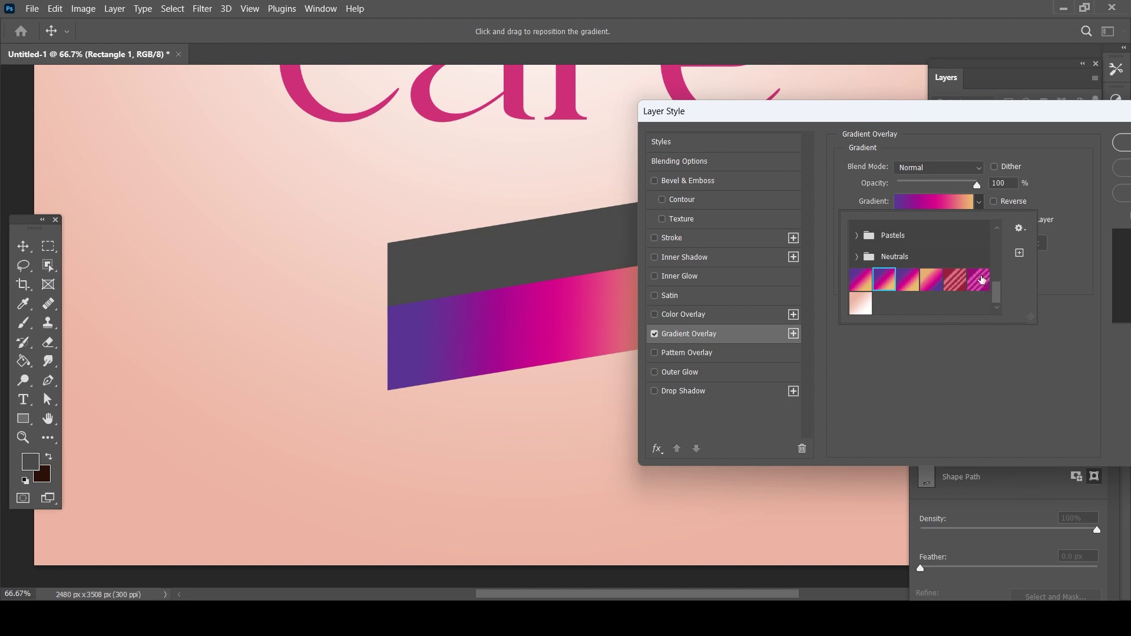
pyautogui.click(981, 281)
pyautogui.moveTo(922, 118); pyautogui.dragTo(757, 111)
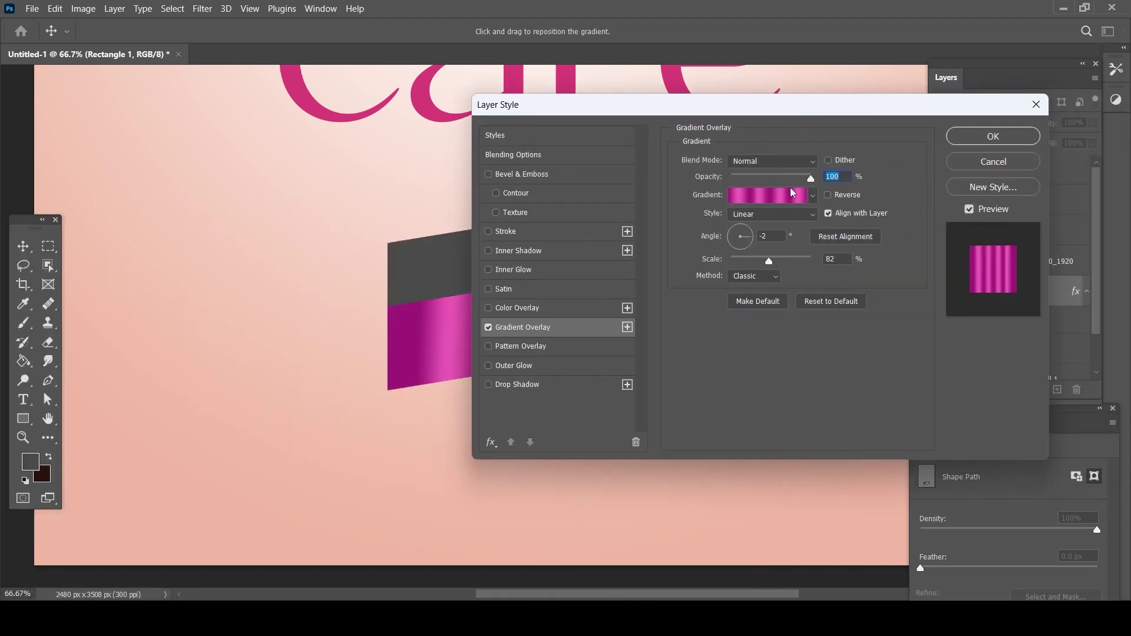
pyautogui.click(993, 136)
pyautogui.click(1025, 350)
pyautogui.rightClick(1040, 325)
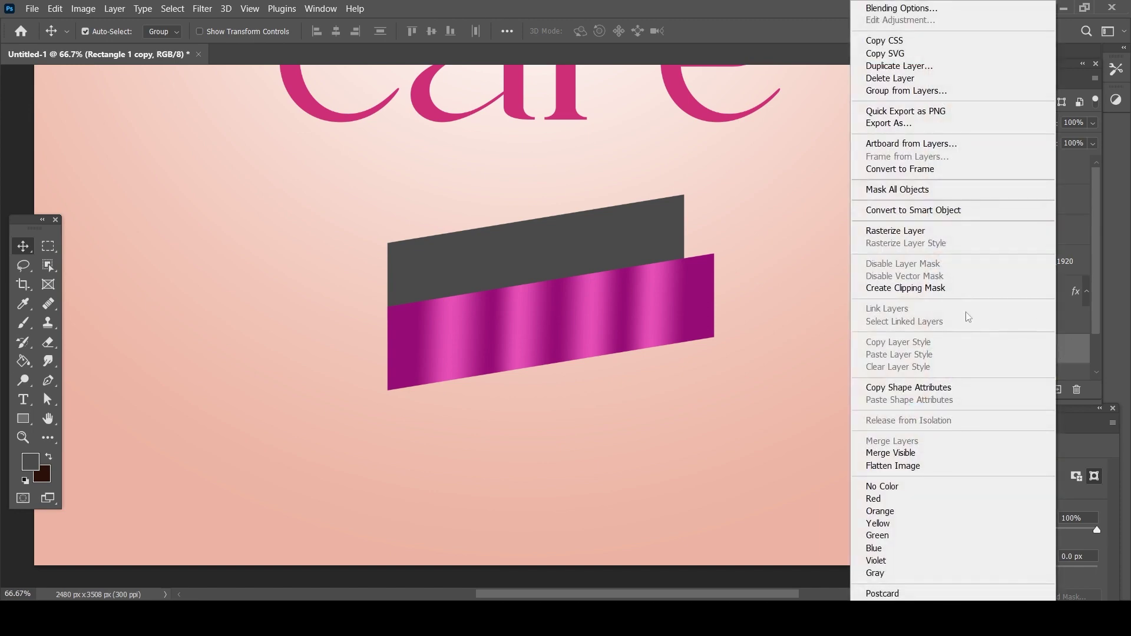
# Copy Rectangle 1's gradient layer style and paste it onto Rectangle 1 copy
pyautogui.click(1087, 366)
pyautogui.click(992, 293)
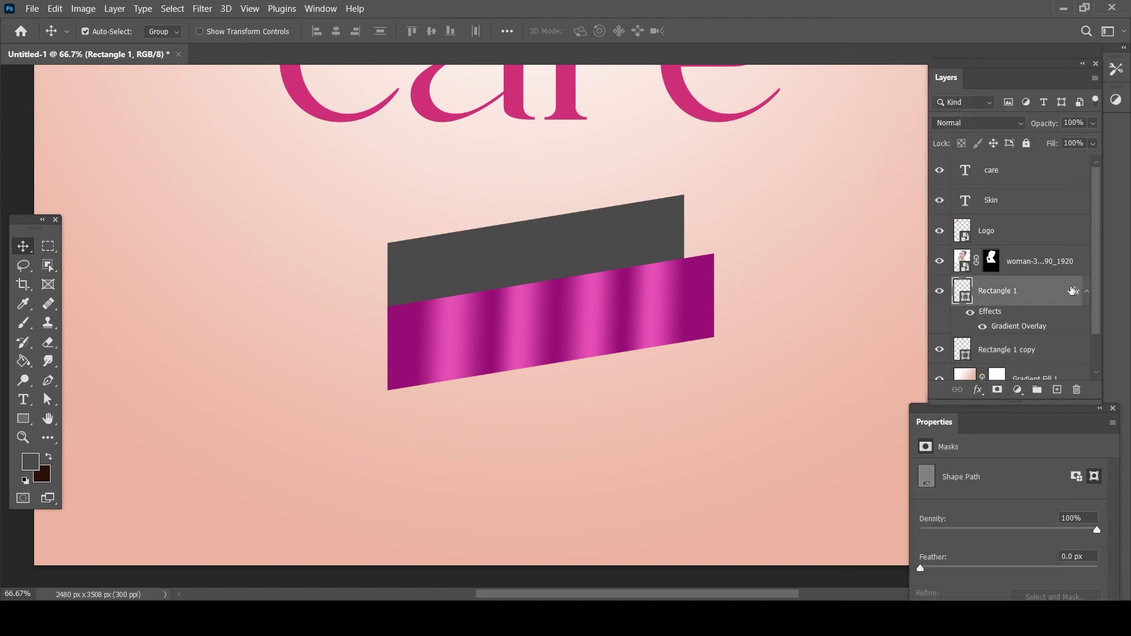
pyautogui.rightClick(992, 301)
pyautogui.click(912, 342)
pyautogui.click(1042, 350)
pyautogui.rightClick(1043, 350)
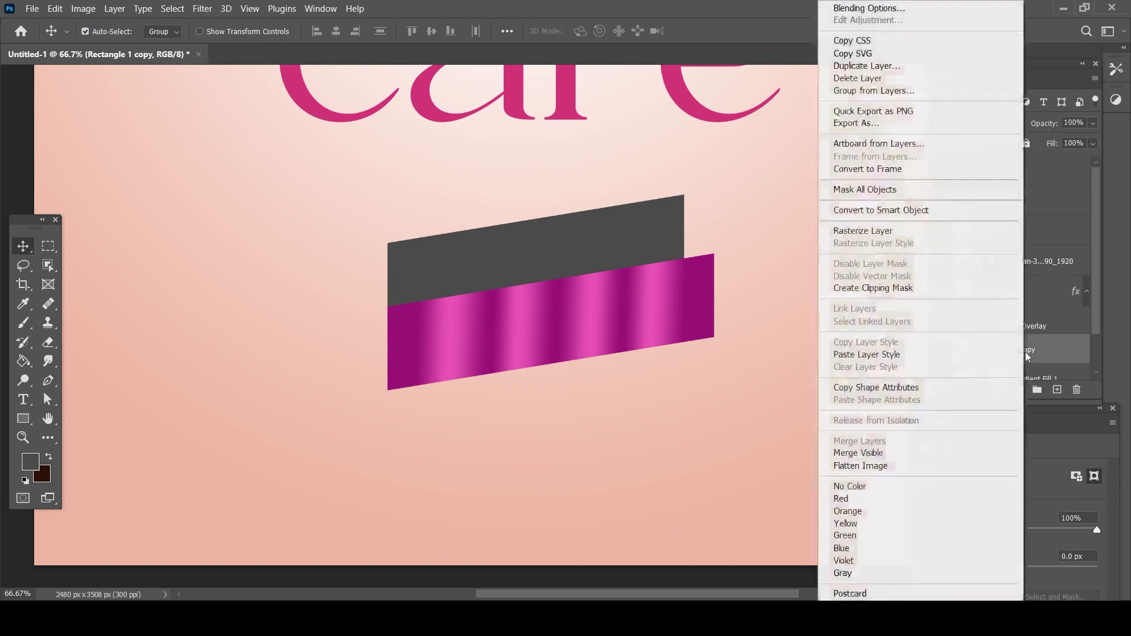
pyautogui.click(864, 355)
# Set the upper rectangle's Gradient Overlay to the custom striped magenta gradient preset
pyautogui.doubleClick(1075, 352)
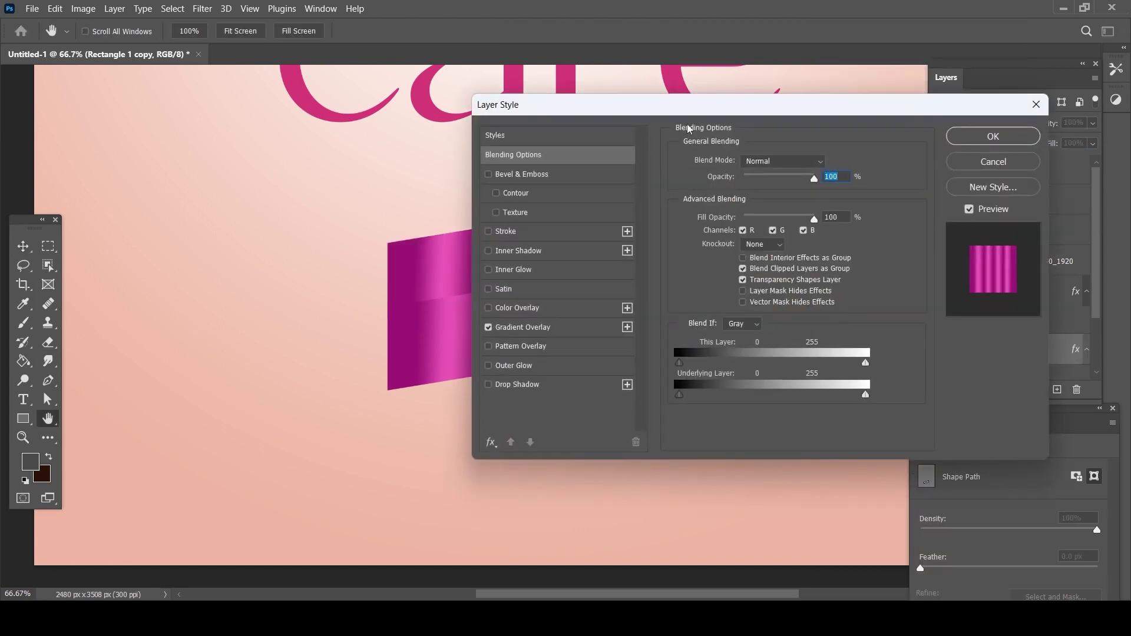
pyautogui.moveTo(589, 107); pyautogui.dragTo(727, 115)
pyautogui.click(664, 338)
pyautogui.click(955, 206)
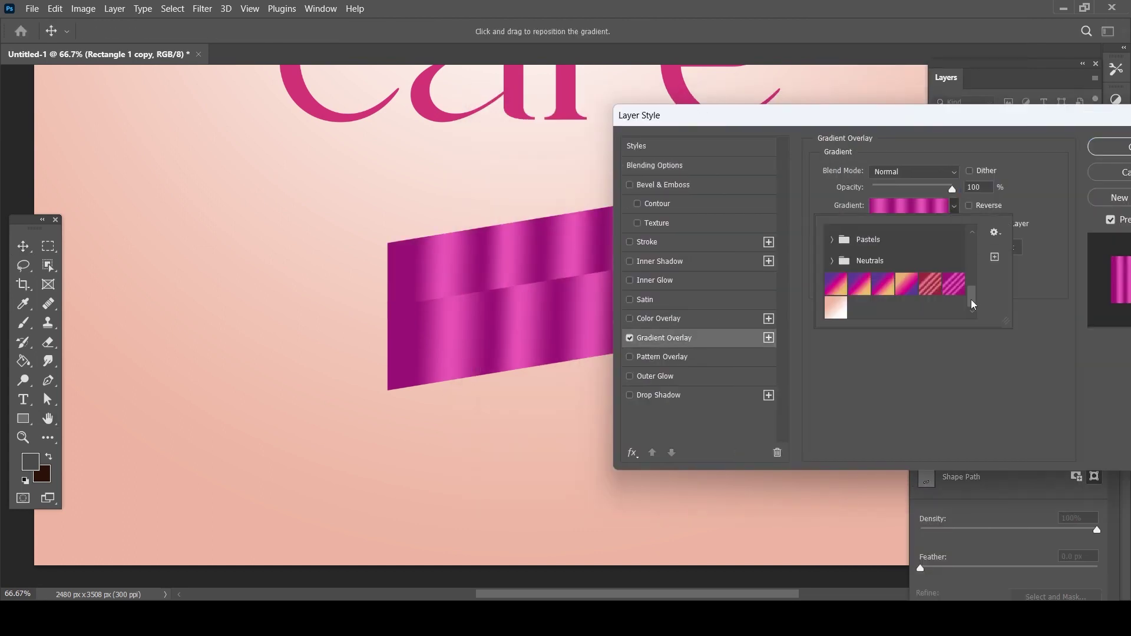
pyautogui.click(937, 287)
pyautogui.click(954, 291)
# Check the gradient's colour stops in the Gradient Editor and confirm the layer style
pyautogui.scroll(2, 975, 294)
pyautogui.scroll(-2, 975, 307)
pyautogui.scroll(2, 974, 309)
pyautogui.scroll(-2, 974, 309)
pyautogui.click(911, 206)
pyautogui.click(807, 319)
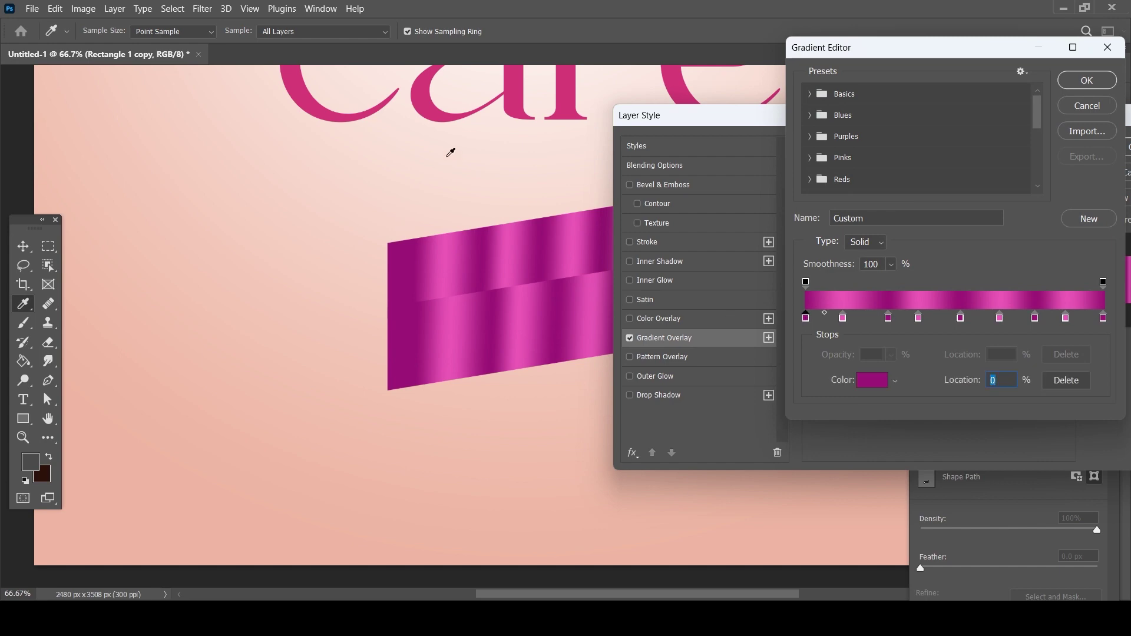
pyautogui.click(1099, 111)
pyautogui.click(1099, 145)
# Zoom out to centre the whole poster and reopen the upper rectangle's layer style
pyautogui.hotkey('ctrl', '-')
pyautogui.hotkey('ctrl', '-')
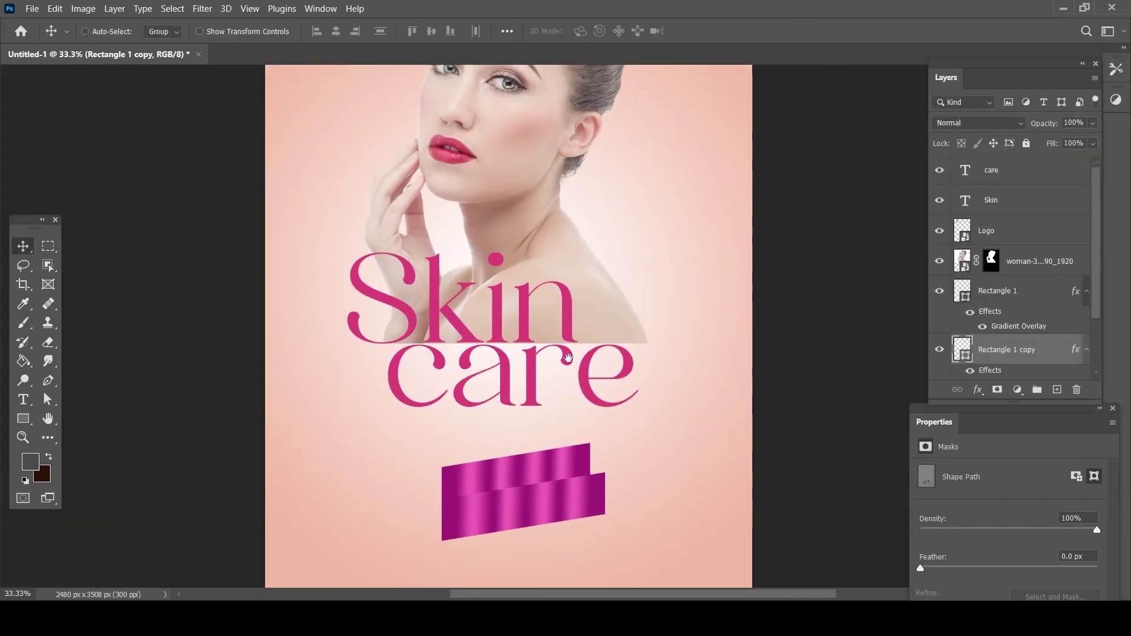
pyautogui.hscroll(-1, 599, 374)
pyautogui.hscroll(-2, 534, 240)
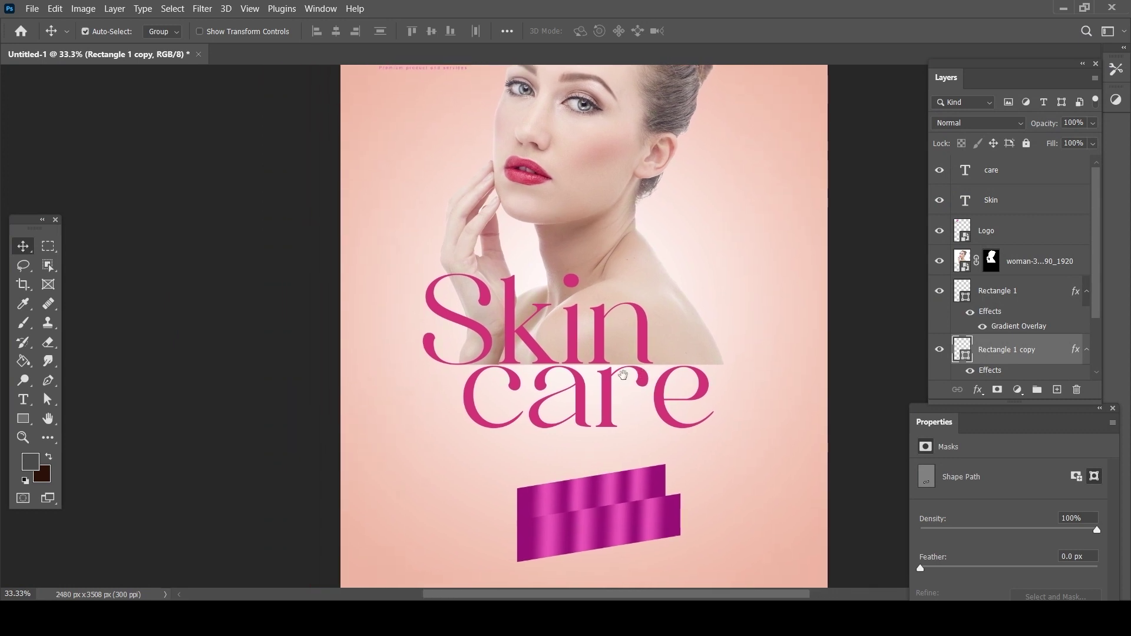
pyautogui.moveTo(624, 375); pyautogui.dragTo(628, 364)
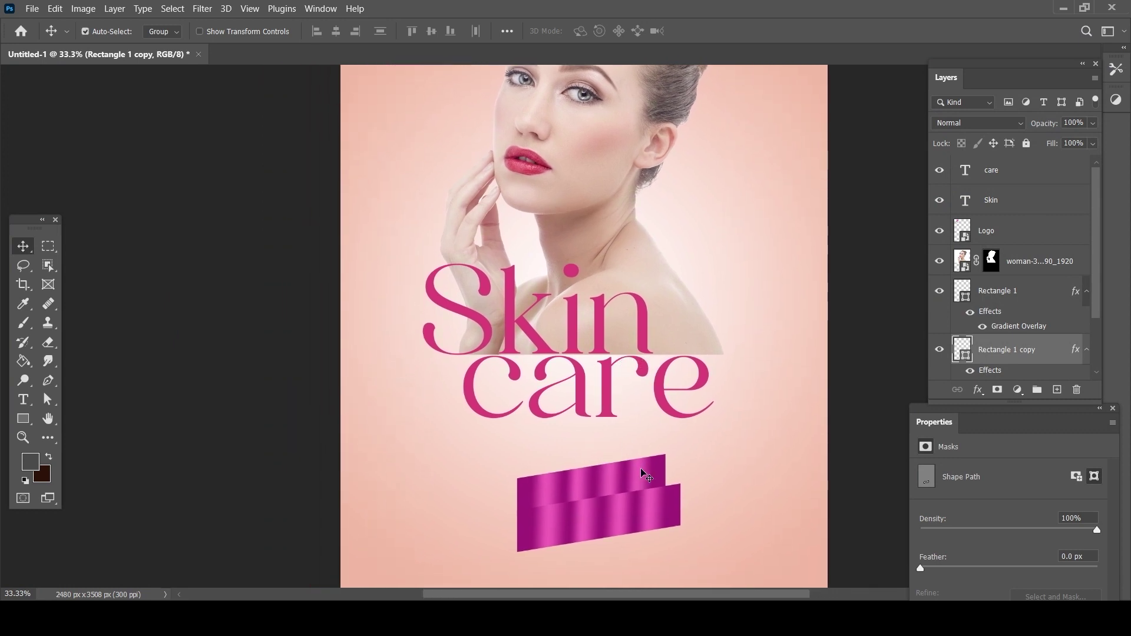
pyautogui.doubleClick(1075, 351)
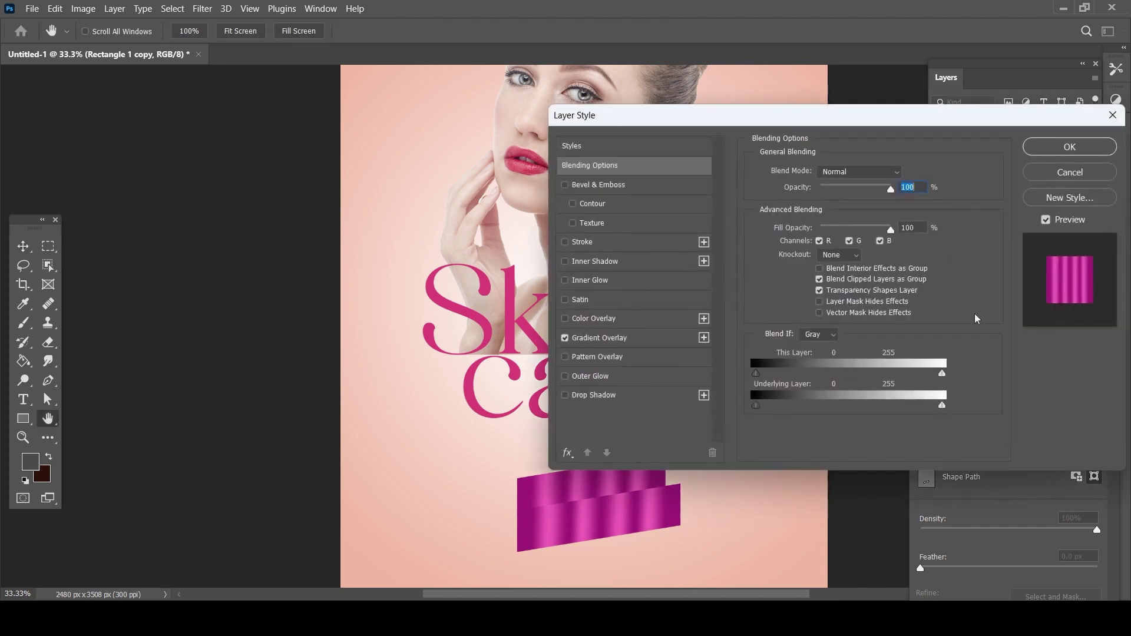
# Recolour the first gradient stop to bright purple and another stop to bright pink
pyautogui.click(584, 320)
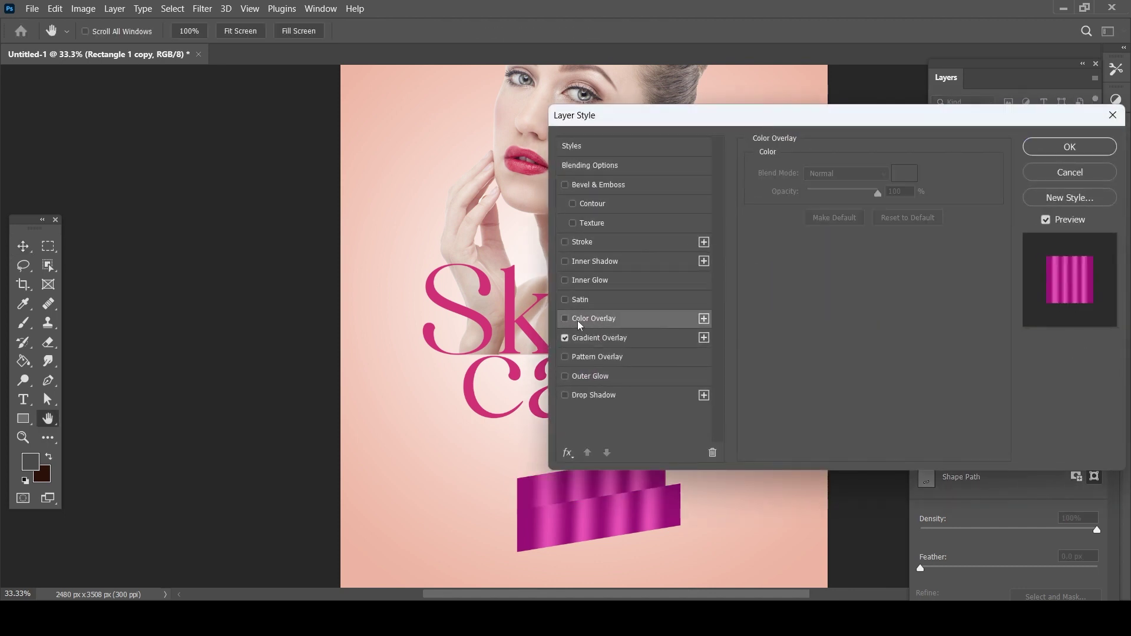
pyautogui.click(579, 338)
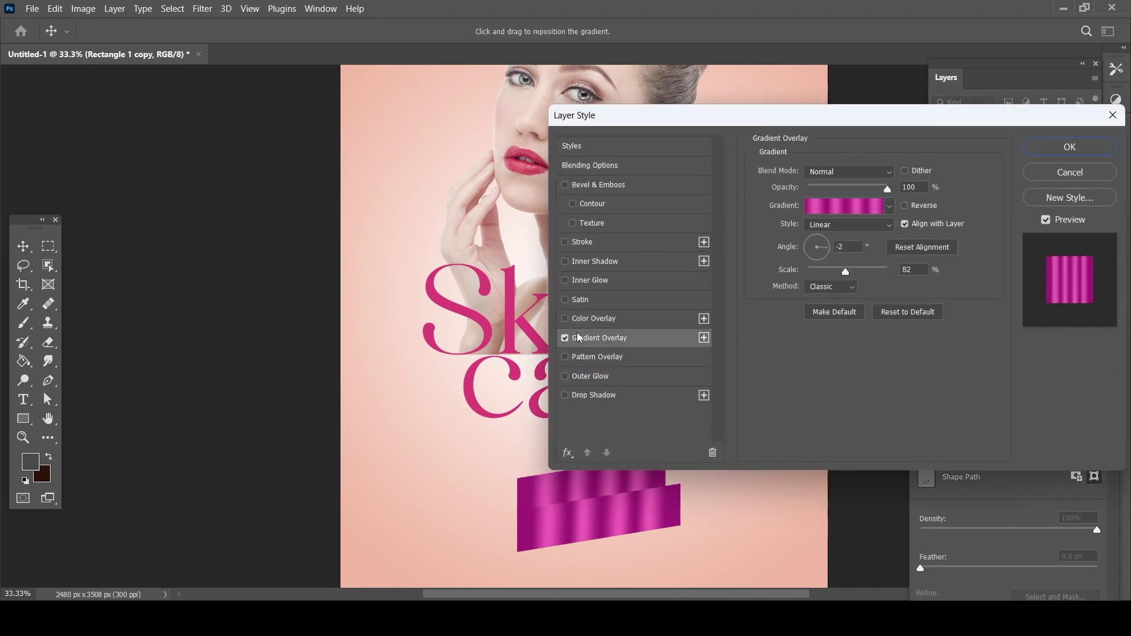
pyautogui.click(837, 207)
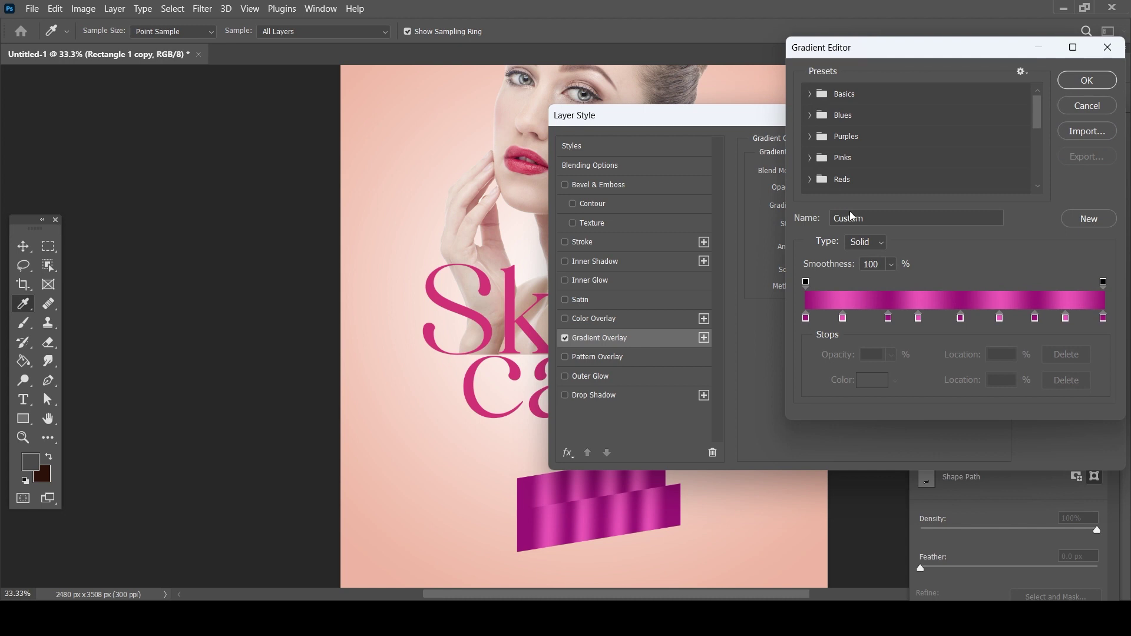
pyautogui.doubleClick(806, 318)
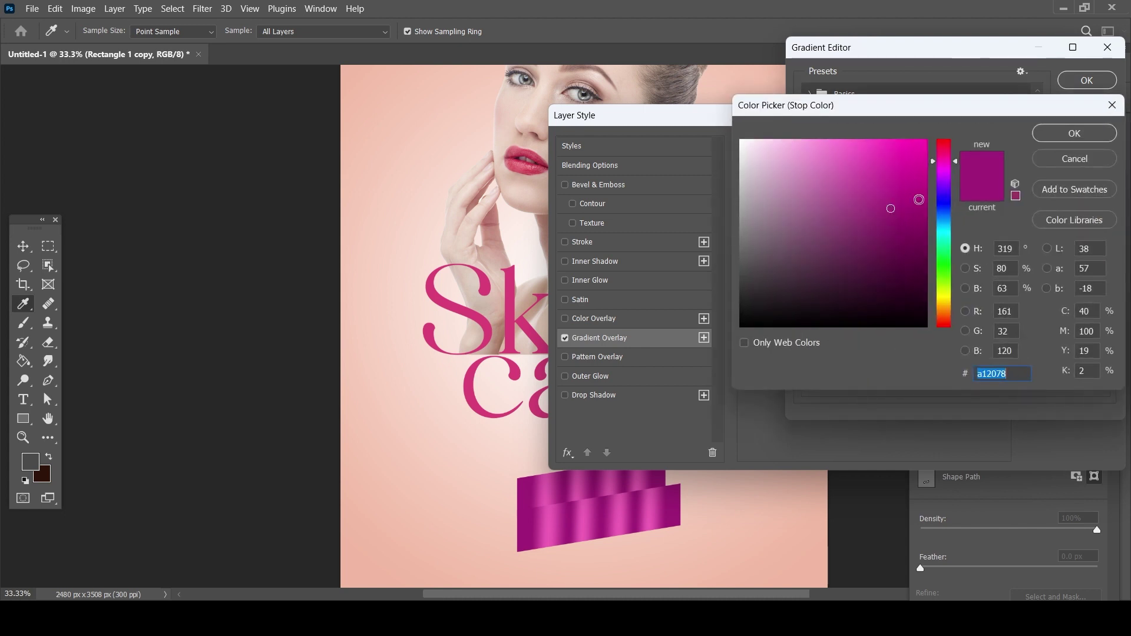
pyautogui.click(943, 182)
pyautogui.moveTo(944, 182); pyautogui.dragTo(944, 174)
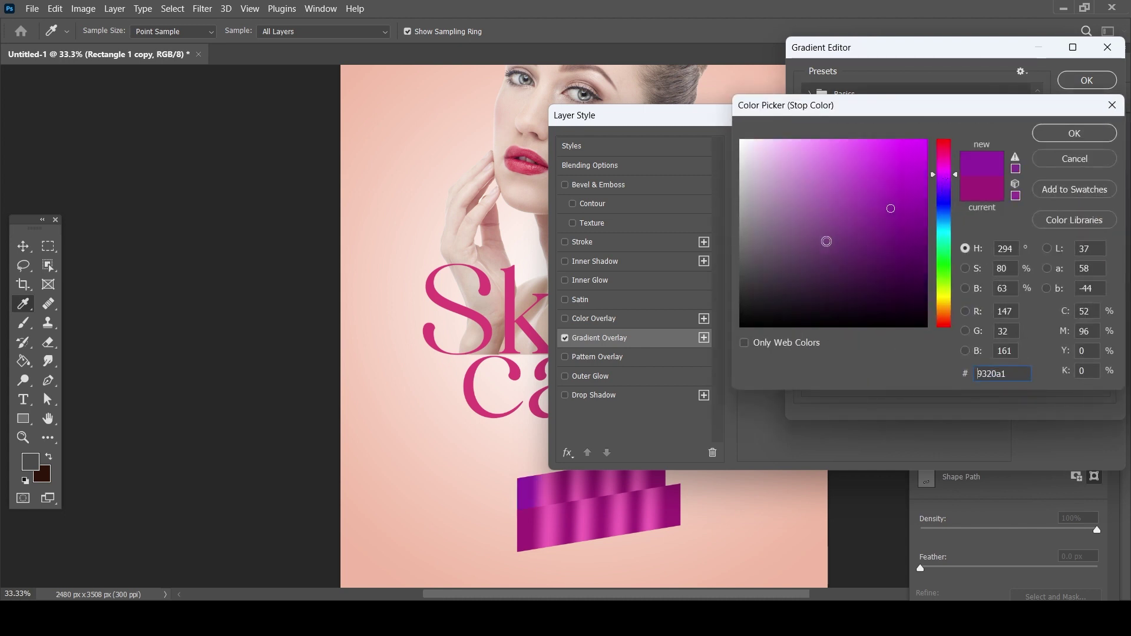
pyautogui.click(1074, 133)
pyautogui.doubleClick(847, 323)
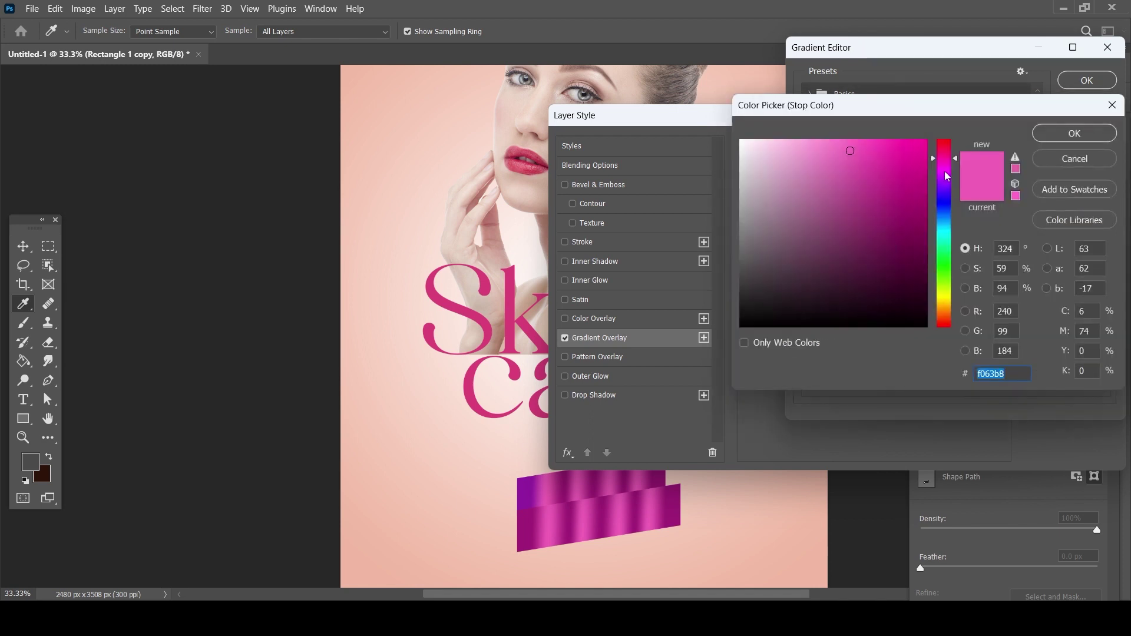
pyautogui.click(1074, 133)
# Replace the extra gradient stops with evenly spaced purple stops along the gradient
pyautogui.moveTo(890, 326); pyautogui.dragTo(890, 359)
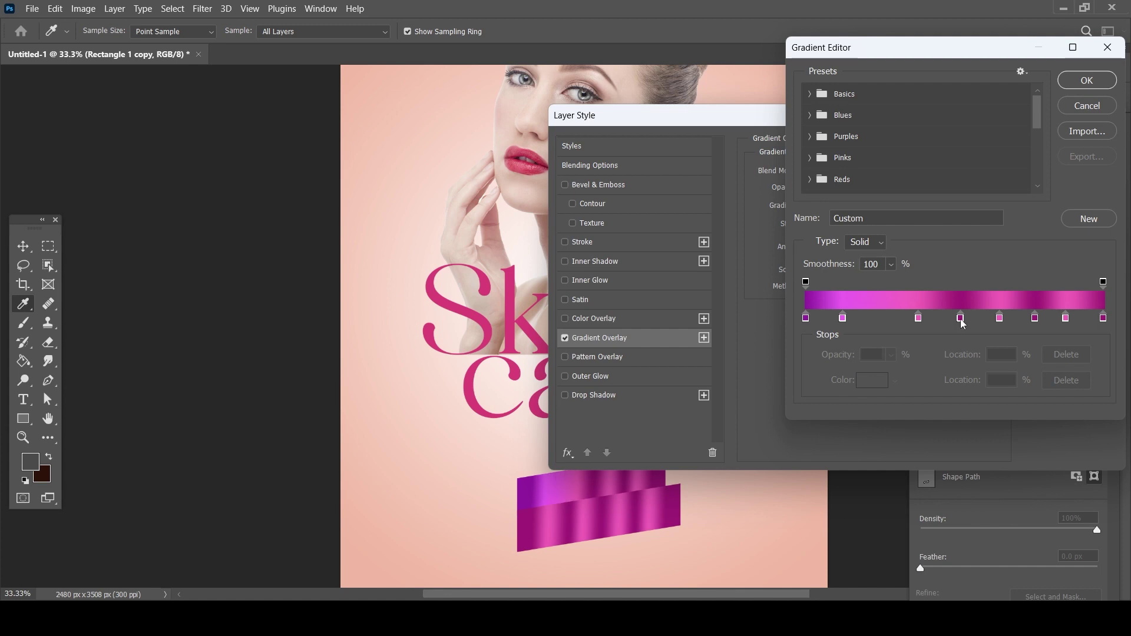
pyautogui.moveTo(961, 318); pyautogui.dragTo(961, 359)
pyautogui.moveTo(1035, 318); pyautogui.dragTo(1035, 360)
pyautogui.moveTo(1103, 318); pyautogui.dragTo(1103, 359)
pyautogui.click(877, 321)
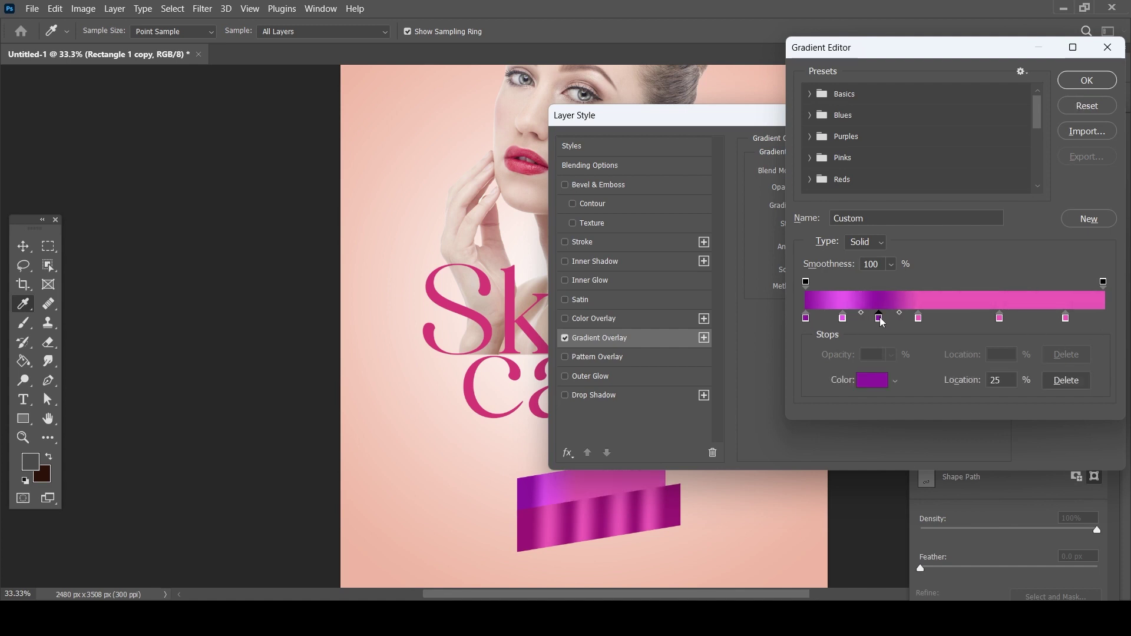
pyautogui.click(957, 321)
pyautogui.click(1032, 321)
pyautogui.click(1104, 321)
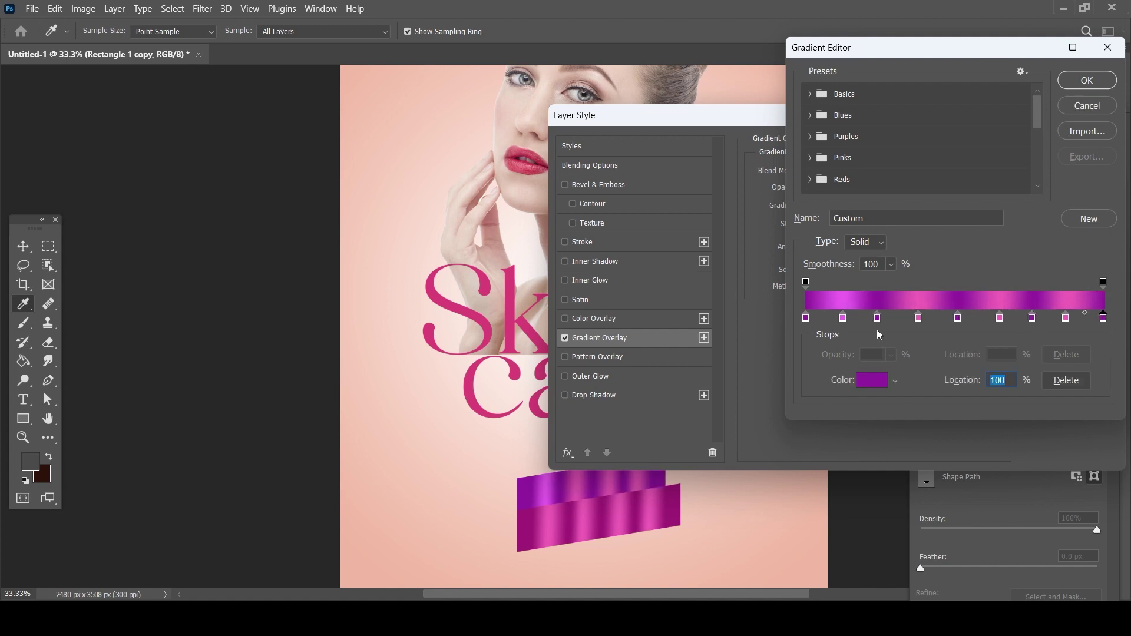
pyautogui.moveTo(1000, 318); pyautogui.dragTo(1000, 357)
pyautogui.moveTo(1065, 318); pyautogui.dragTo(1066, 357)
# Add alternating pink stops, save the gradient as a new preset and apply it
pyautogui.click(919, 319)
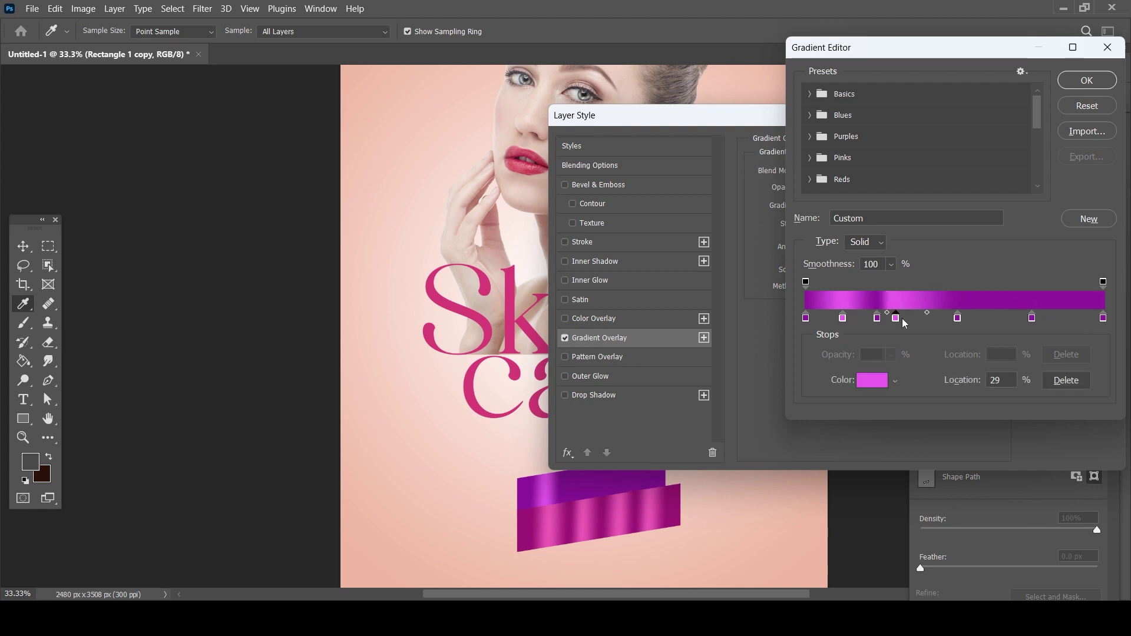
pyautogui.click(991, 319)
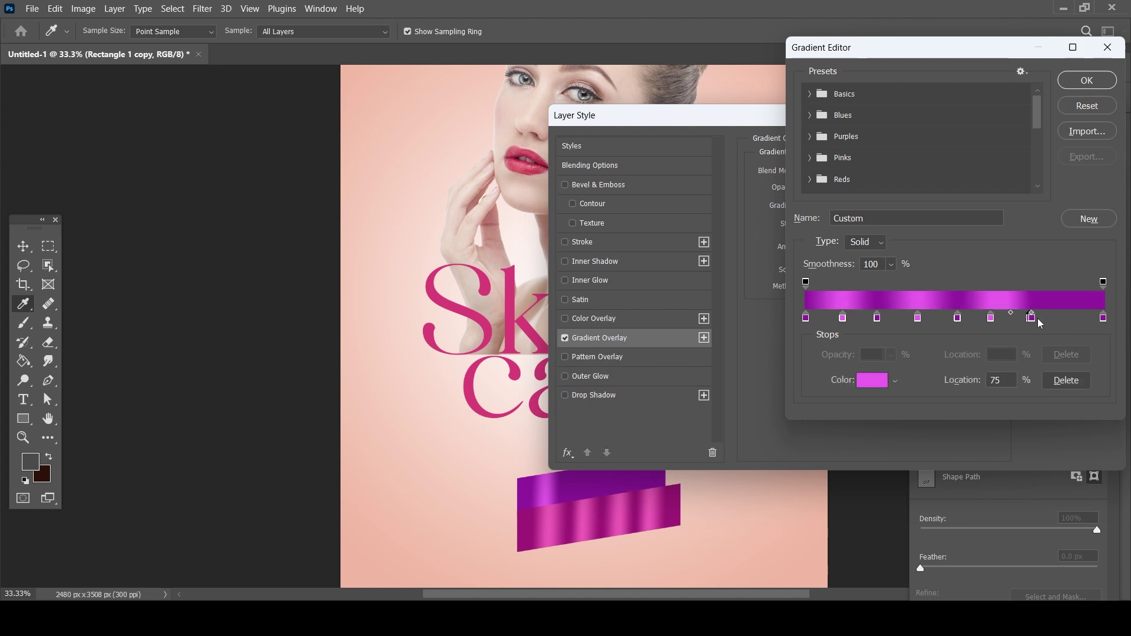
pyautogui.click(1065, 319)
pyautogui.click(1089, 219)
pyautogui.click(1082, 81)
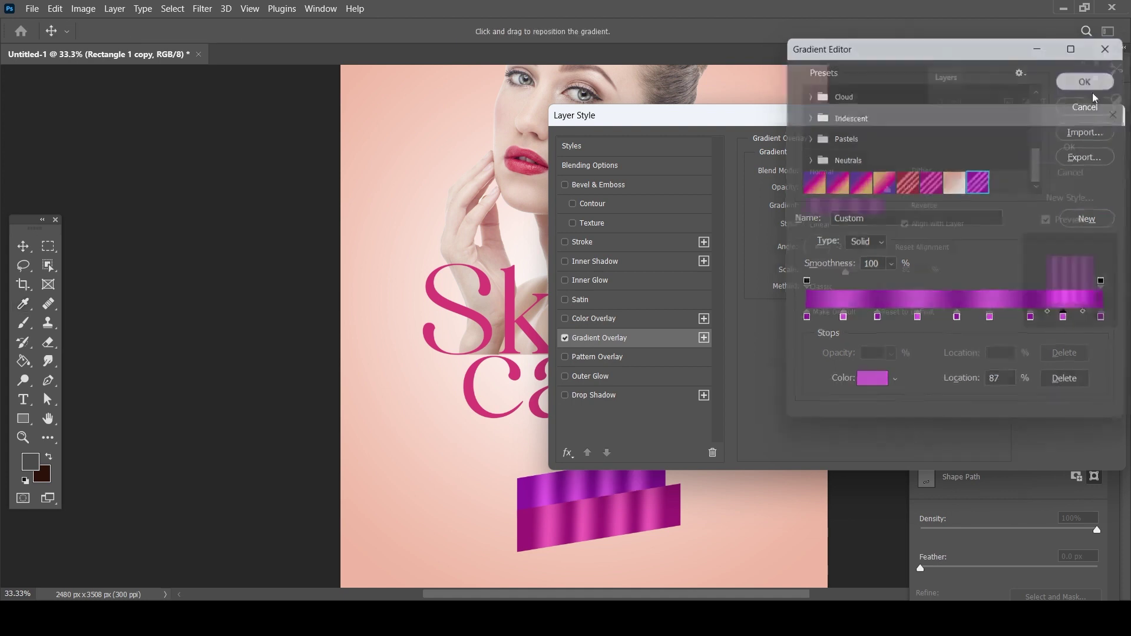
pyautogui.click(1046, 150)
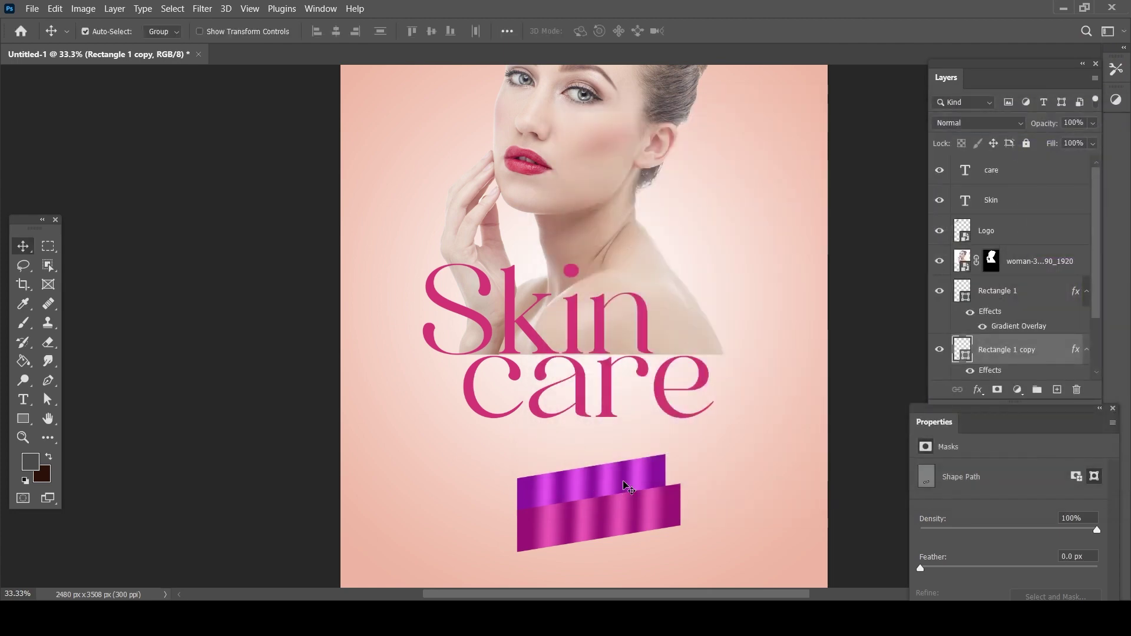
# Zoom in on the ribbons and raise Rectangle 1's Gradient Overlay scale to widen its stripes
pyautogui.hotkey('shift', 'Left')
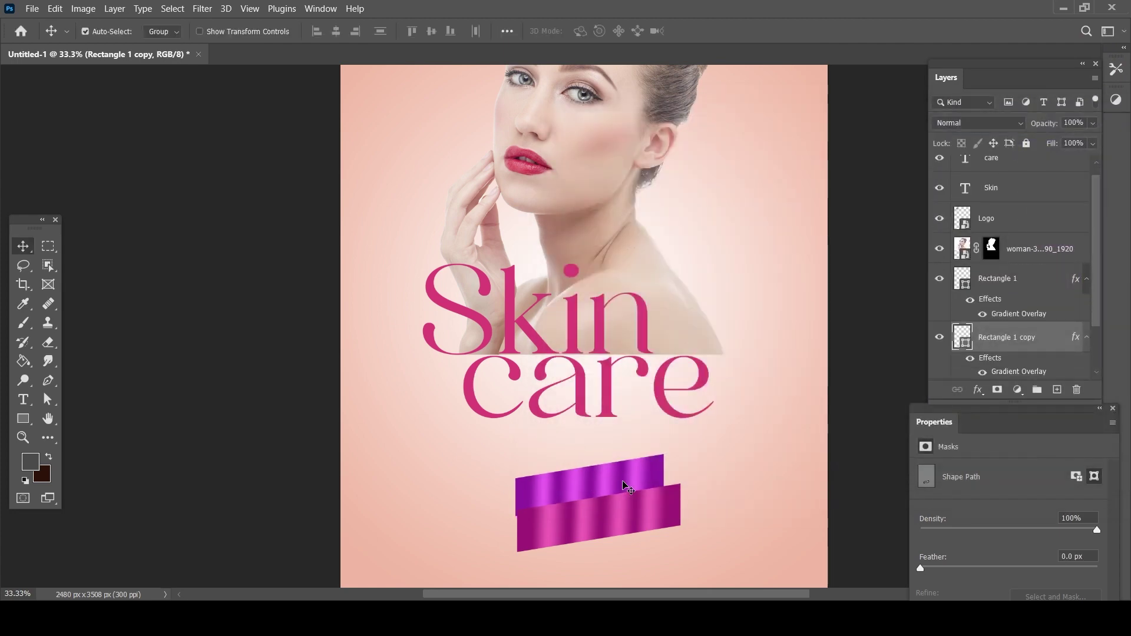
pyautogui.scroll(2, 625, 487)
pyautogui.moveTo(644, 485); pyautogui.dragTo(680, 333)
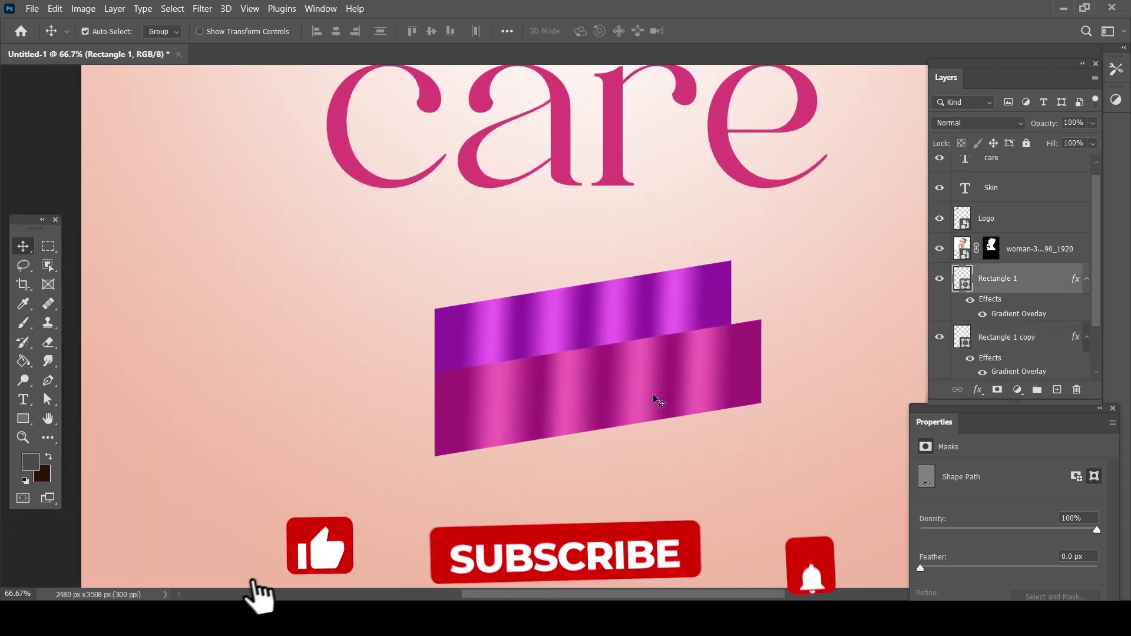
pyautogui.doubleClick(657, 312)
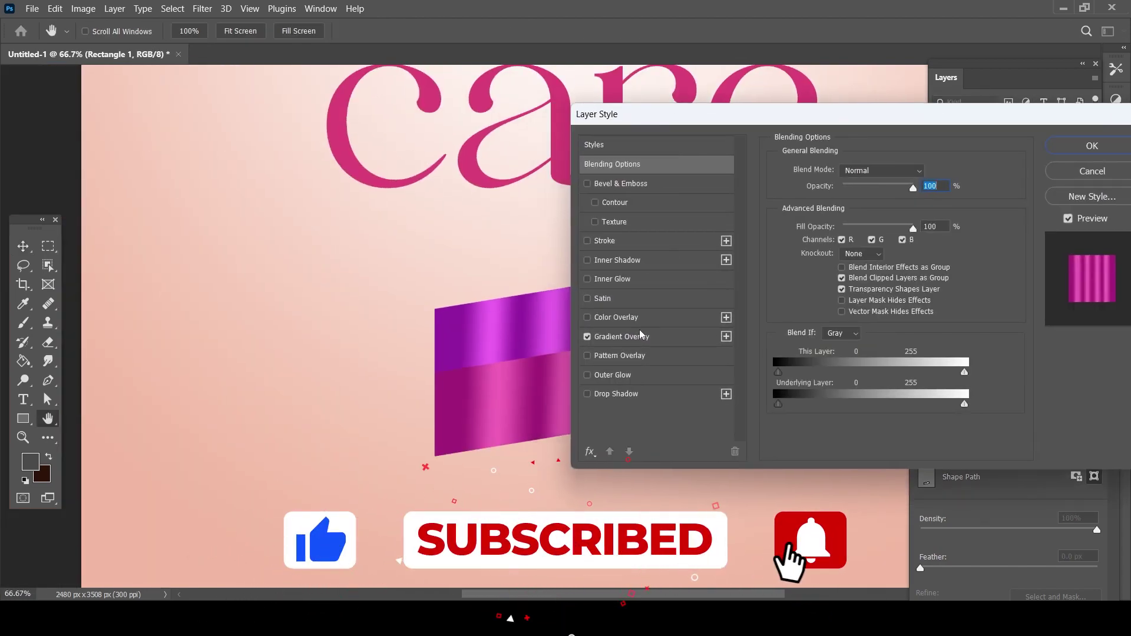
pyautogui.click(599, 338)
pyautogui.moveTo(884, 115)
pyautogui.mouseDown()
pyautogui.moveTo(777, 80)
pyautogui.moveTo(272, 120)
pyautogui.mouseUp()
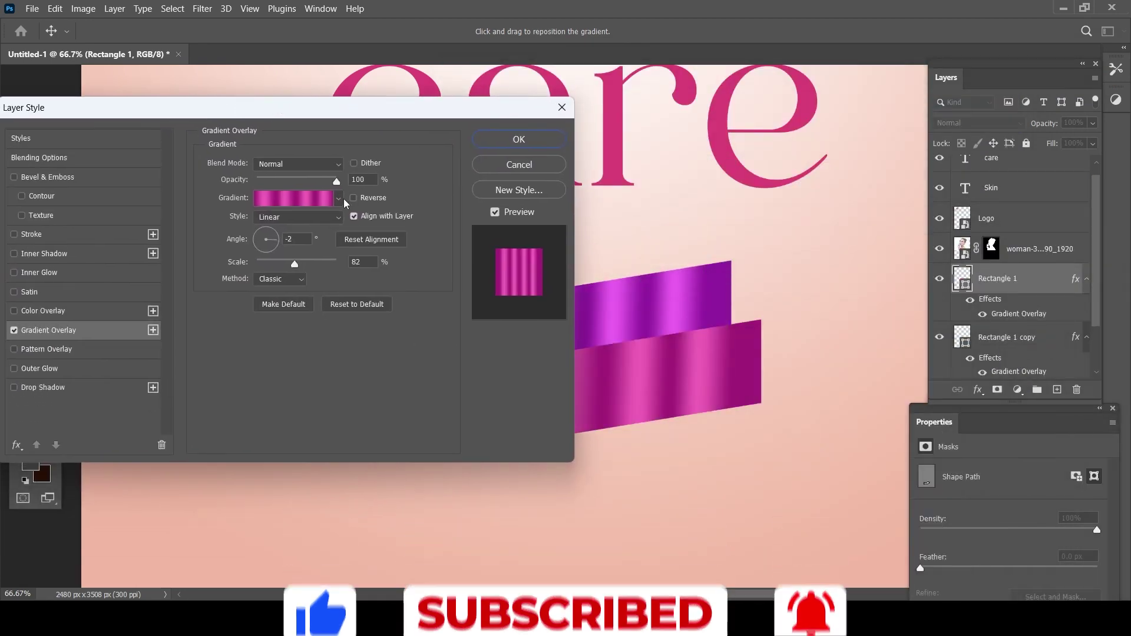
pyautogui.moveTo(297, 268); pyautogui.dragTo(304, 264)
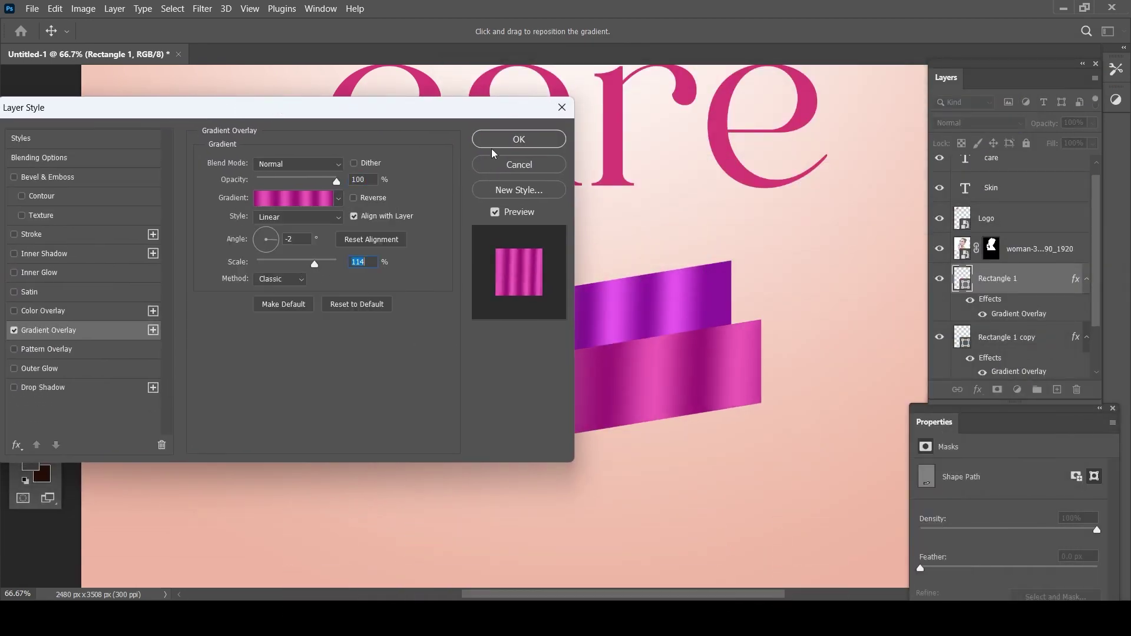
pyautogui.click(519, 139)
# Raise the other ribbon band's Gradient Overlay scale to widen its stripes too
pyautogui.click(1067, 337)
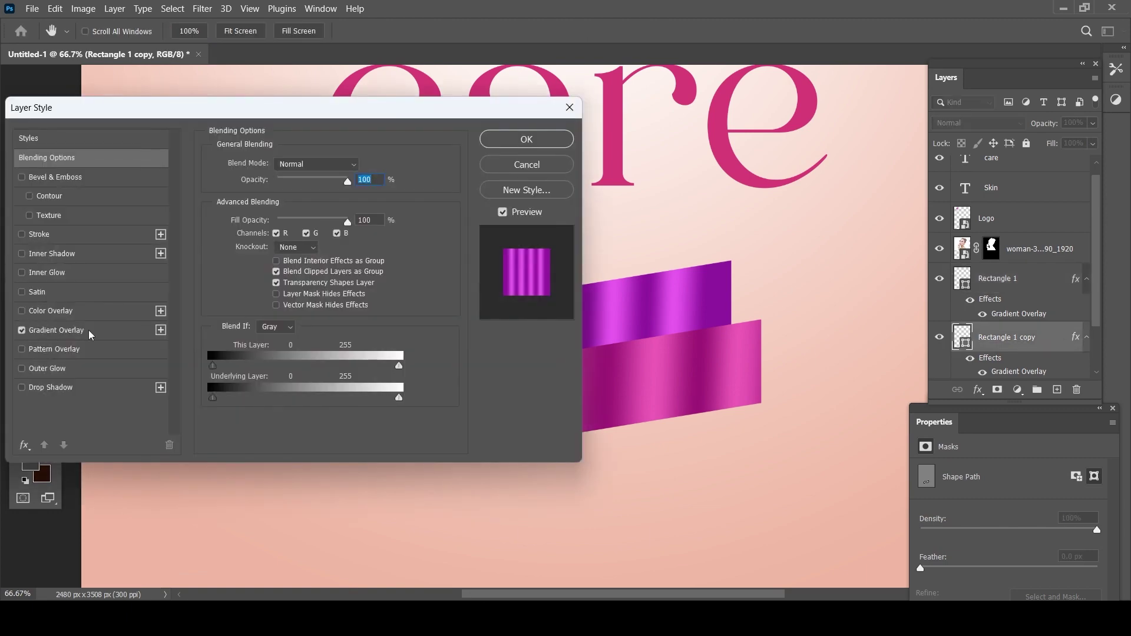
pyautogui.click(89, 333)
pyautogui.click(325, 198)
pyautogui.click(1087, 80)
pyautogui.moveTo(302, 264); pyautogui.dragTo(308, 263)
pyautogui.click(526, 139)
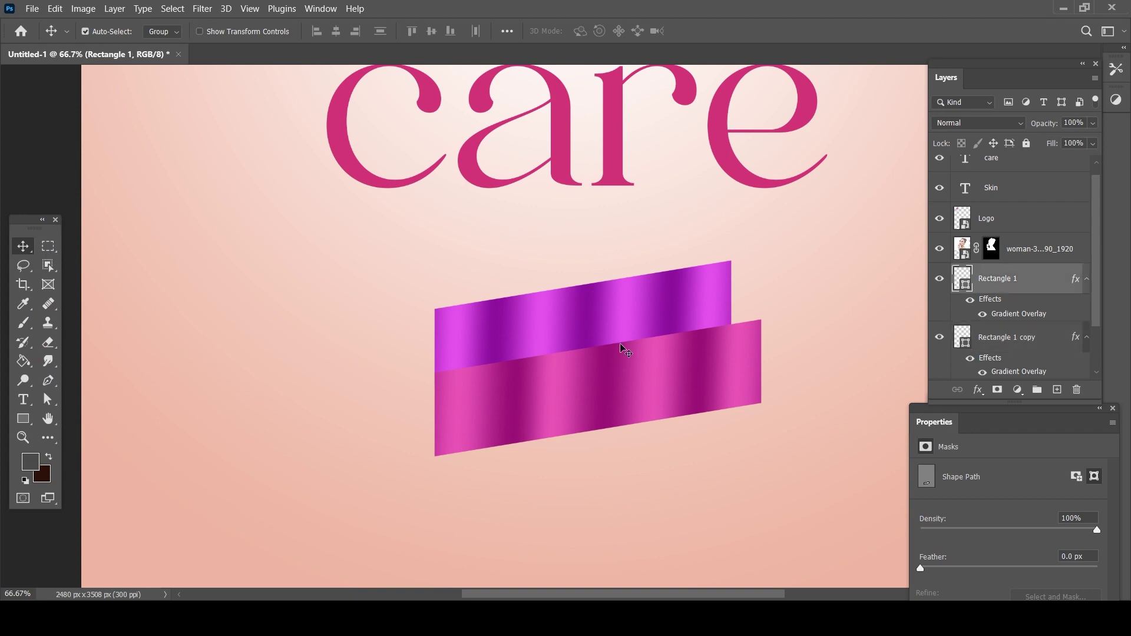
# Duplicate the ribbon band as an effect-free shape with no fill and a white stroke
pyautogui.hotkey('ctrl', 'j')
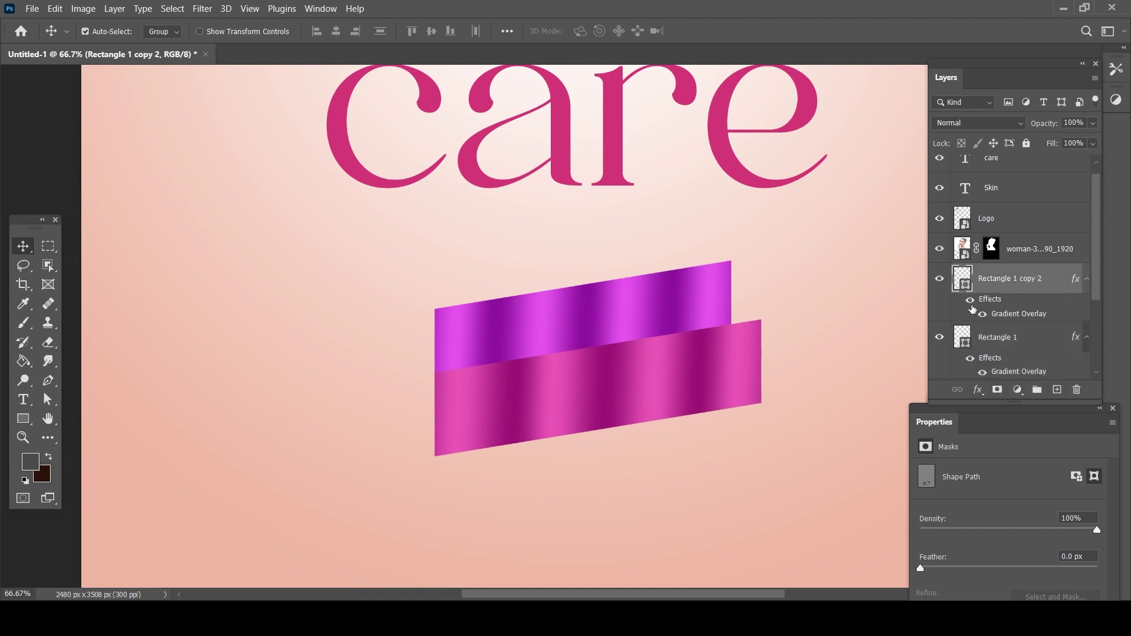
pyautogui.click(970, 300)
pyautogui.click(970, 301)
pyautogui.click(23, 419)
pyautogui.click(166, 31)
pyautogui.click(79, 58)
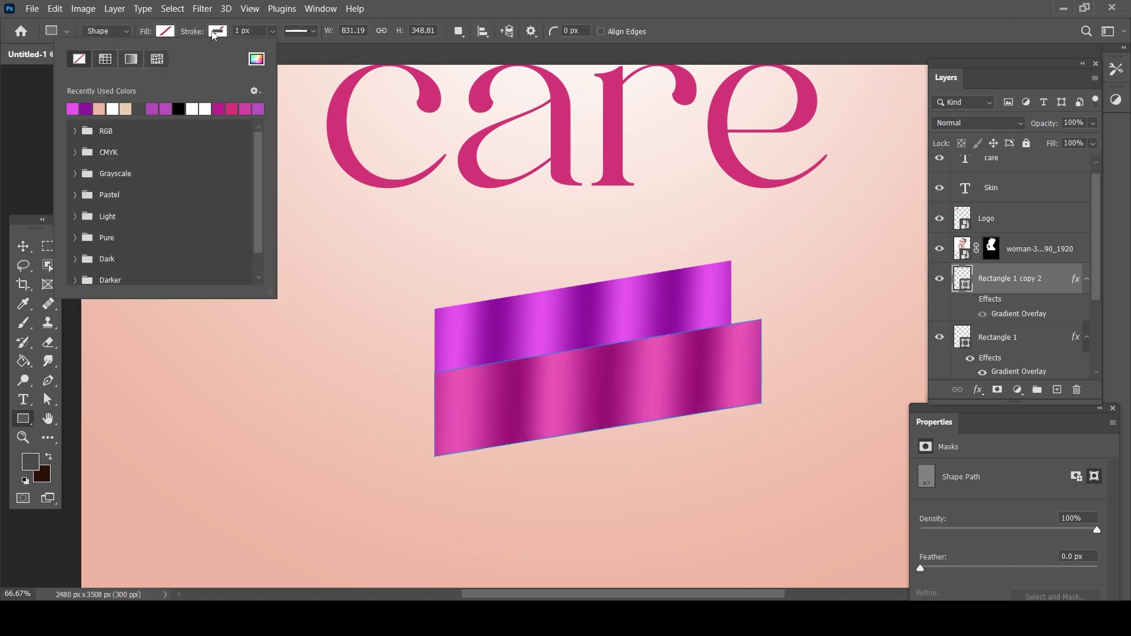
pyautogui.click(215, 31)
pyautogui.click(24, 246)
# Offset the white outline frame slightly from the lower band
pyautogui.hotkey('ctrl', 't')
pyautogui.moveTo(677, 377); pyautogui.dragTo(670, 366)
pyautogui.press('Return')
pyautogui.keyDown('ctrl'); pyautogui.click(589, 400); pyautogui.keyUp('ctrl')
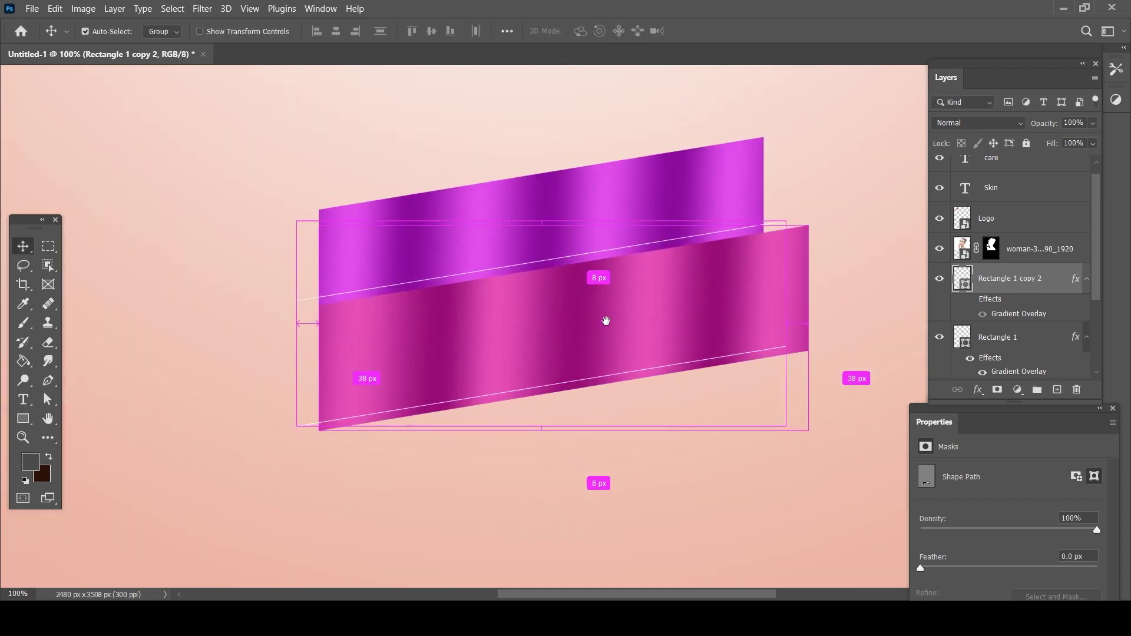
# Thicken the white outline and nudge the frame down and to the right
pyautogui.click(23, 419)
pyautogui.click(272, 31)
pyautogui.moveTo(276, 47); pyautogui.dragTo(279, 51)
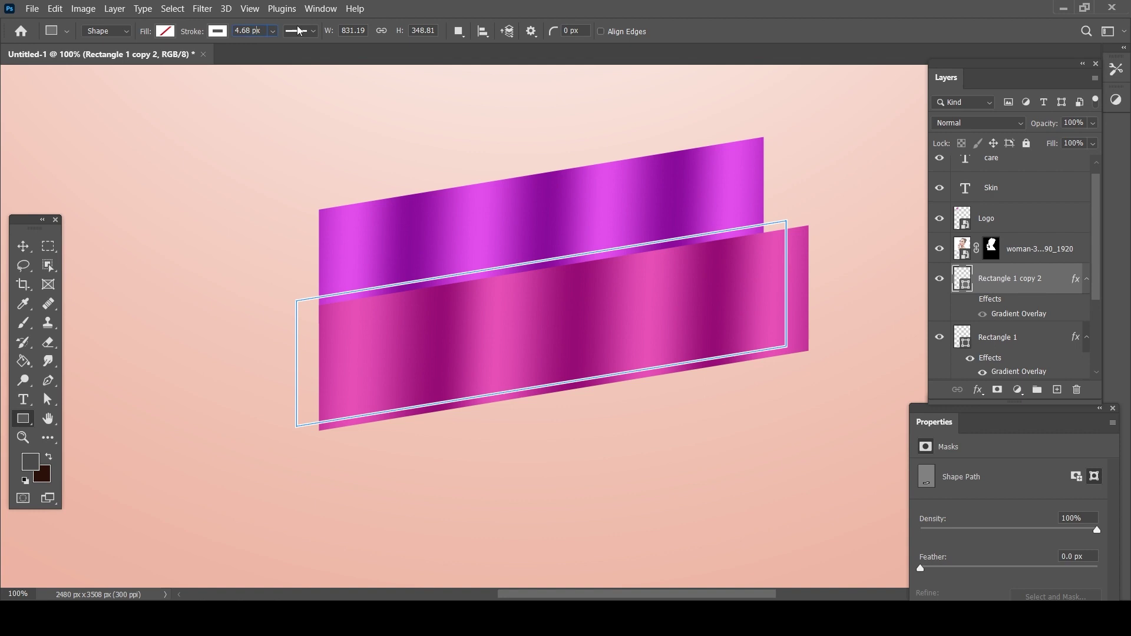
pyautogui.press('Return')
pyautogui.press('v')
pyautogui.hotkey('shift', 'Down')
pyautogui.hotkey('shift', 'Down')
pyautogui.hotkey('shift', 'Right')
pyautogui.hotkey('shift', 'Right')
pyautogui.hotkey('shift', 'Right')
# Duplicate the outline frame and scale it to surround the upper ribbon band
pyautogui.hotkey('ctrl', 'j')
pyautogui.hotkey('ctrl', 't')
pyautogui.moveTo(729, 319); pyautogui.dragTo(686, 231)
pyautogui.moveTo(271, 351); pyautogui.dragTo(349, 340)
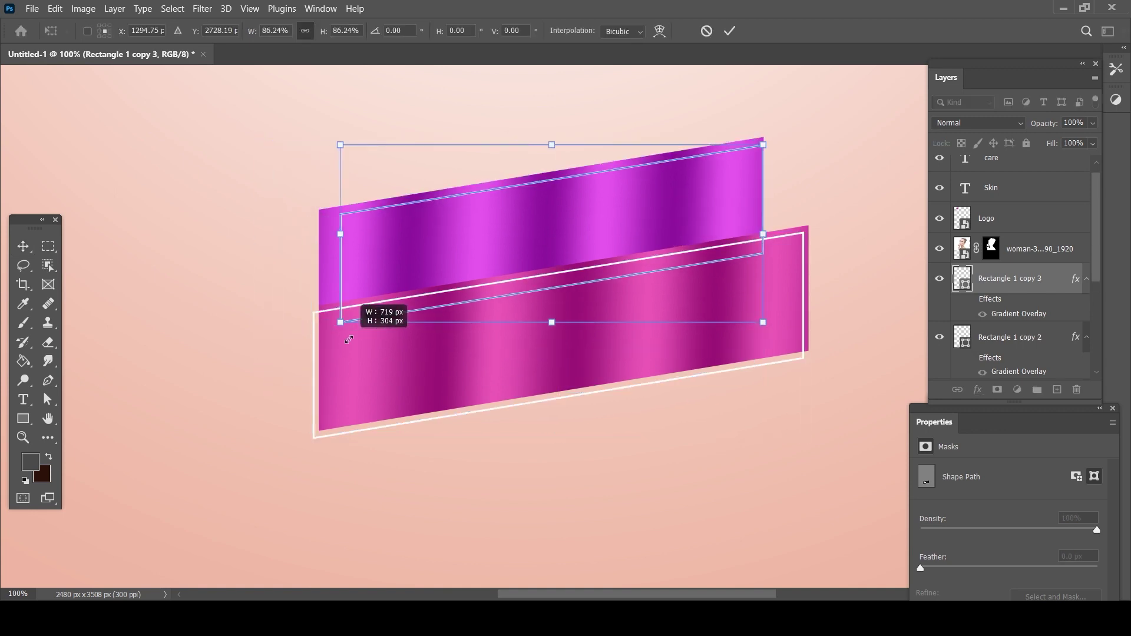
pyautogui.press('Escape')
pyautogui.hotkey('ctrl', 't')
pyautogui.moveTo(436, 374); pyautogui.dragTo(441, 334)
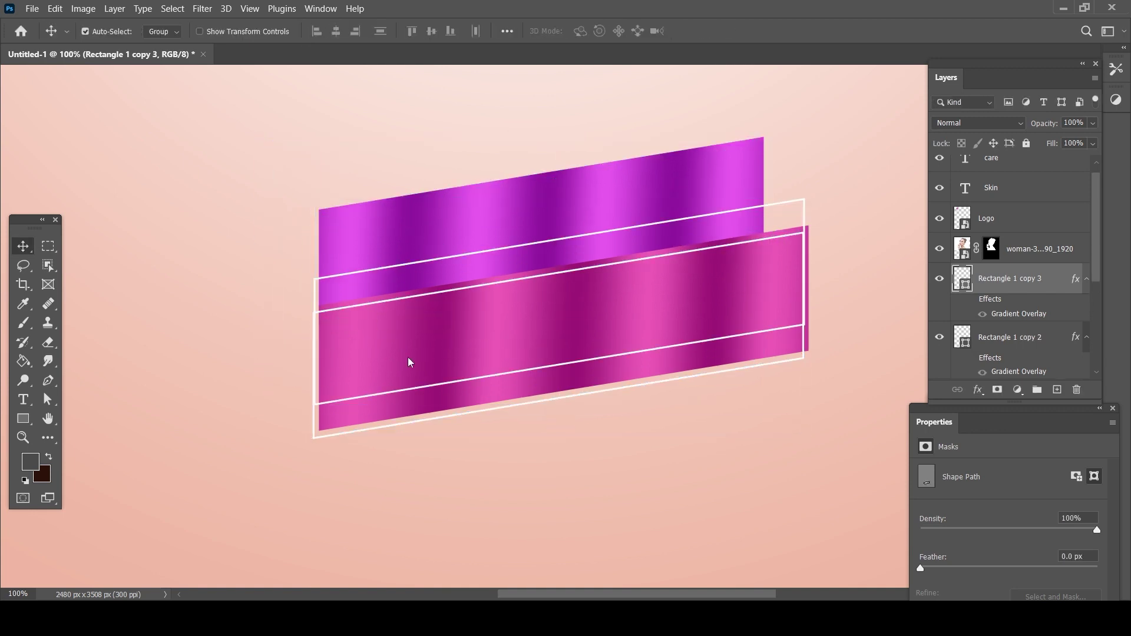
pyautogui.moveTo(304, 412); pyautogui.dragTo(354, 389)
pyautogui.moveTo(645, 324); pyautogui.dragTo(597, 263)
pyautogui.press('Return')
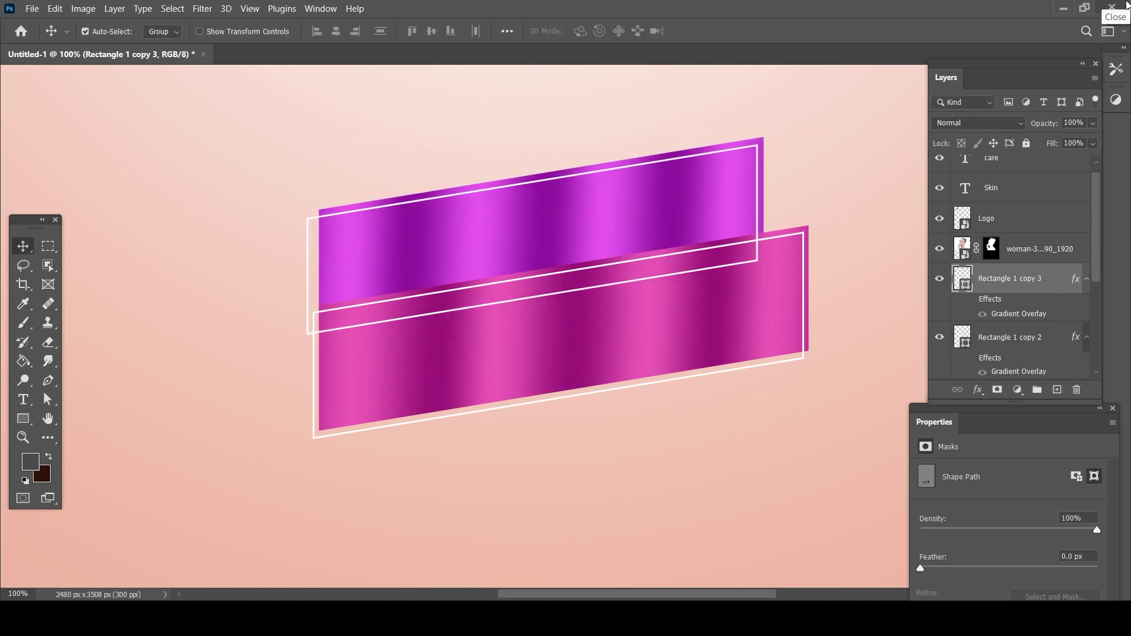
# Move the outline layer behind both ribbon bands
pyautogui.hotkey('ctrl', '[')
pyautogui.hotkey('ctrl', '[')
pyautogui.keyDown('alt'); pyautogui.click(515, 326); pyautogui.keyUp('alt')
pyautogui.keyDown('alt'); pyautogui.click(515, 325); pyautogui.keyUp('alt')
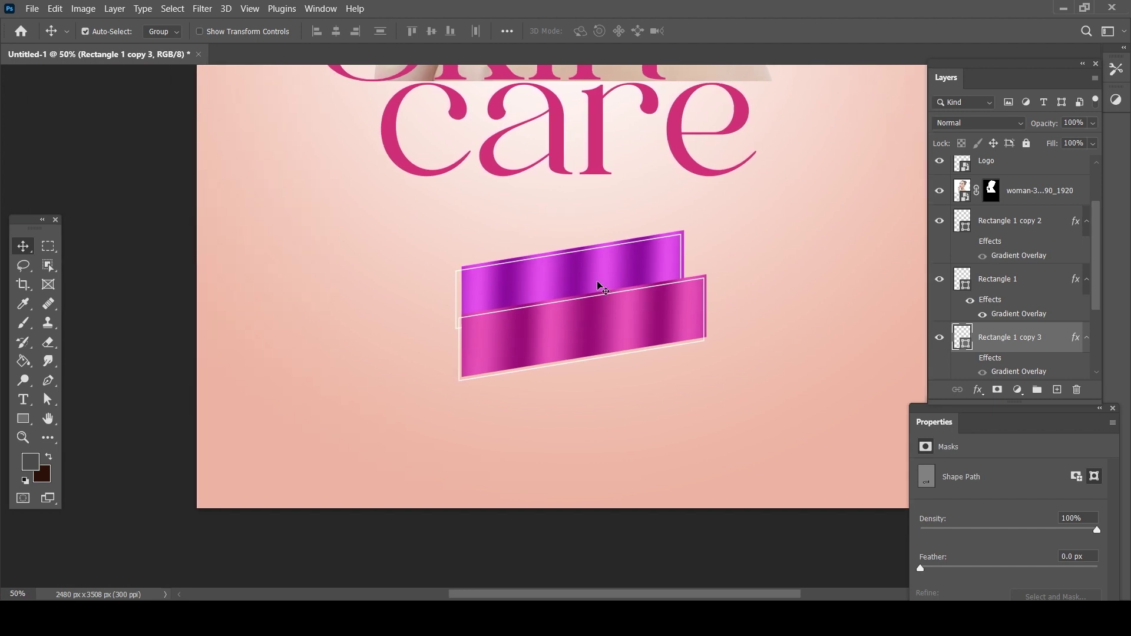
pyautogui.hotkey('ctrl', '+')
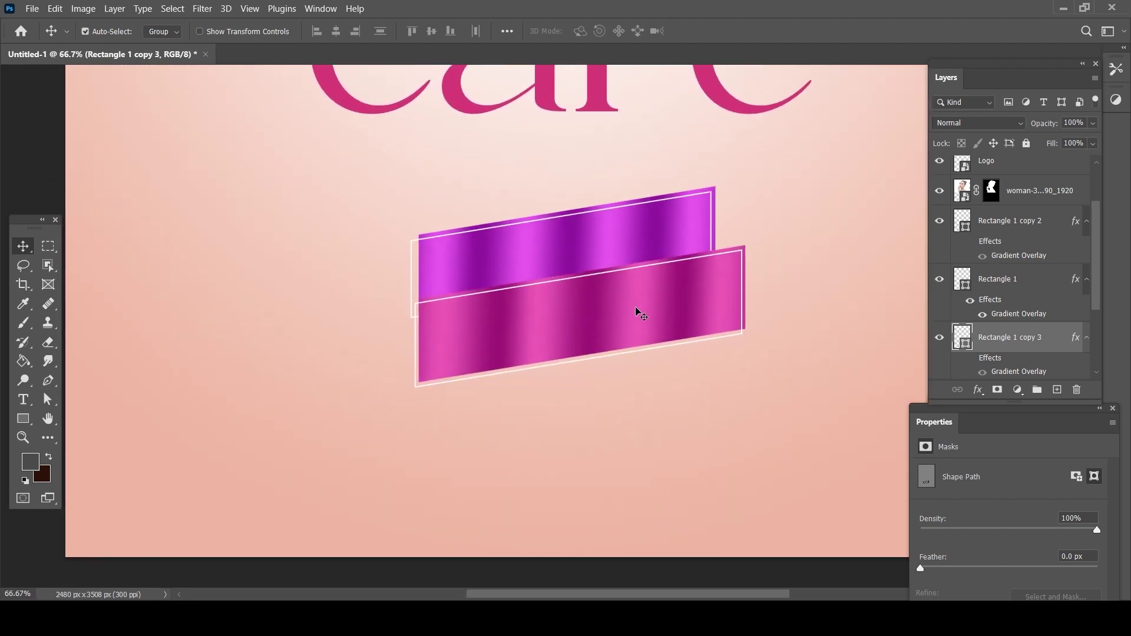
# Add the SUPER text below the ribbons and enlarge it slightly
pyautogui.press('t')
pyautogui.click(601, 453)
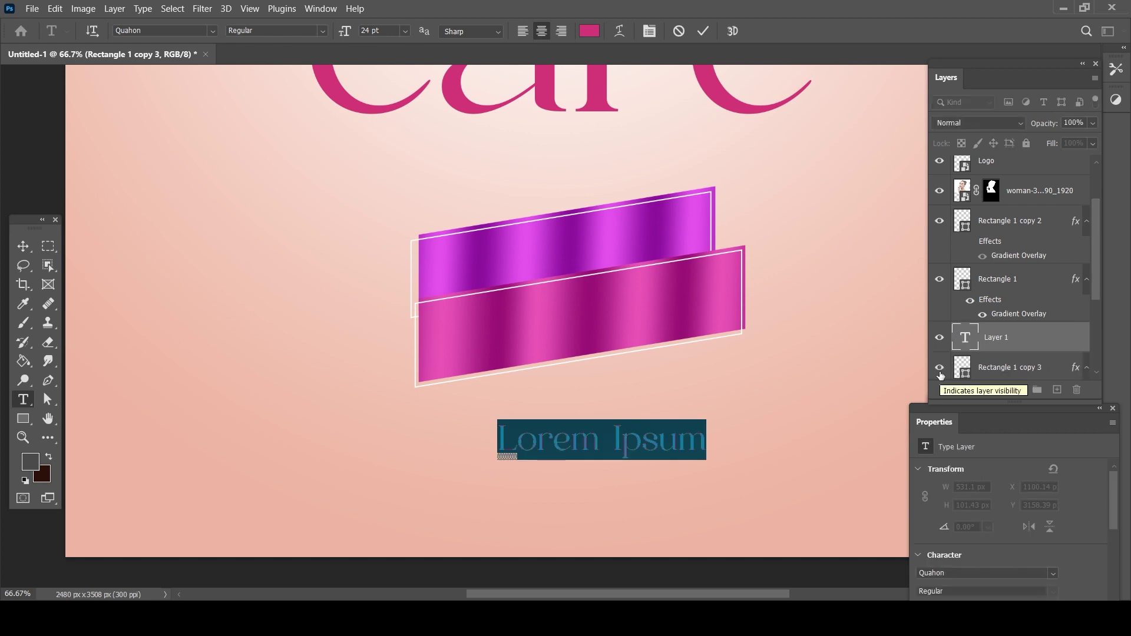
pyautogui.write('supe')
pyautogui.hotkey('ctrl', 'Return')
pyautogui.hotkey('ctrl', 't')
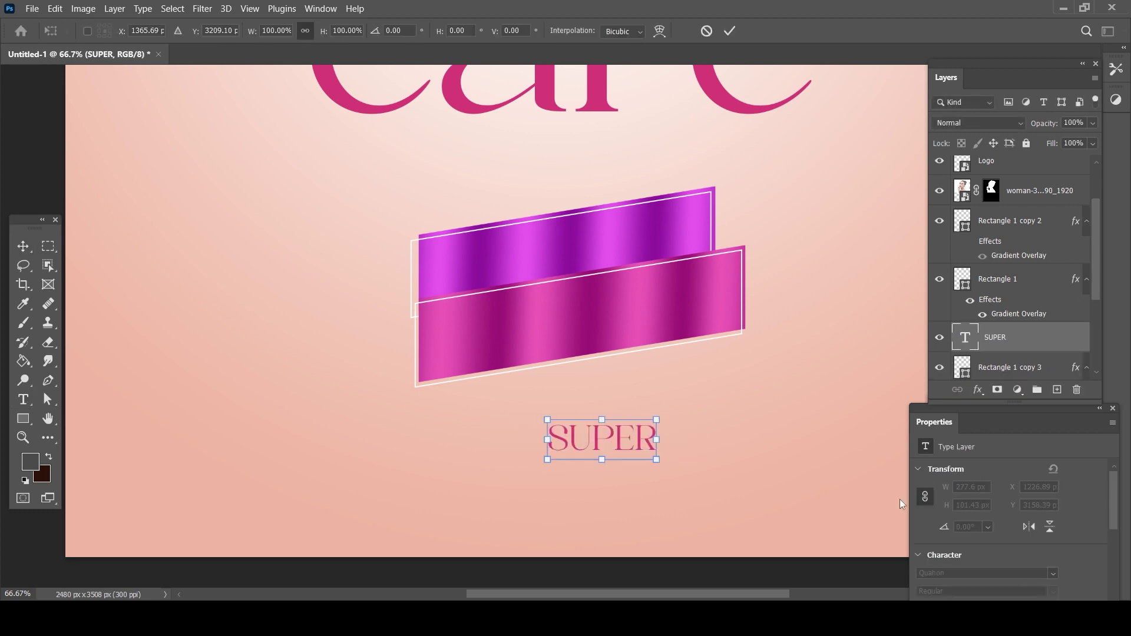
pyautogui.moveTo(655, 460)
pyautogui.mouseDown()
pyautogui.moveTo(757, 488)
pyautogui.moveTo(601, 296)
pyautogui.moveTo(670, 464)
pyautogui.mouseUp()
pyautogui.press('Return')
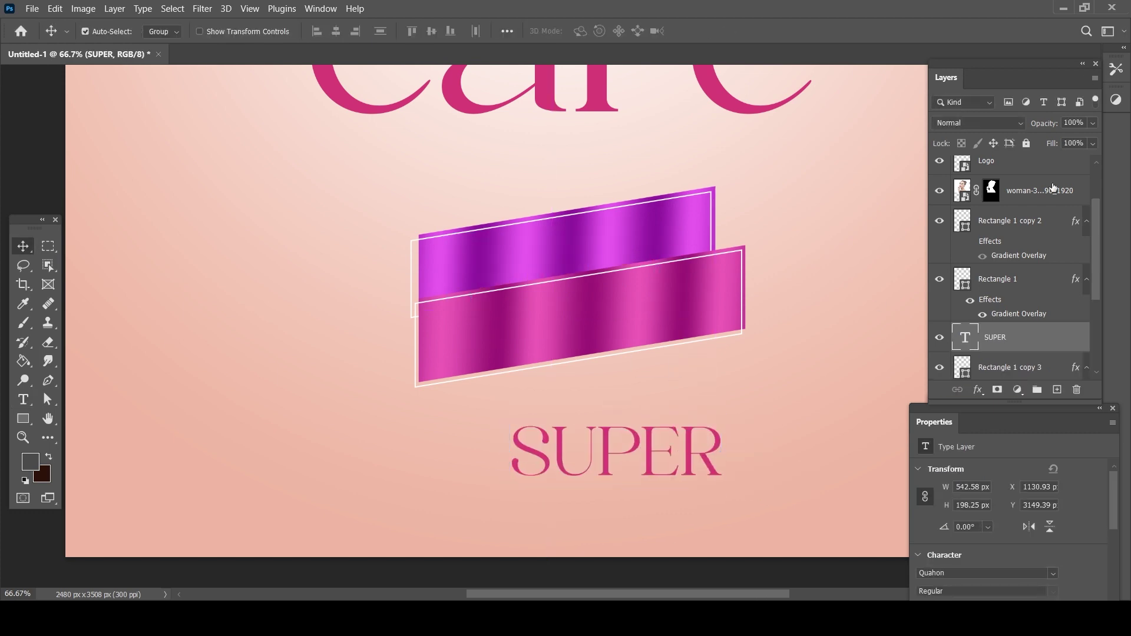
# Set SUPER in white Arial Bold and move it onto the upper ribbon
pyautogui.click(1112, 409)
pyautogui.click(1014, 440)
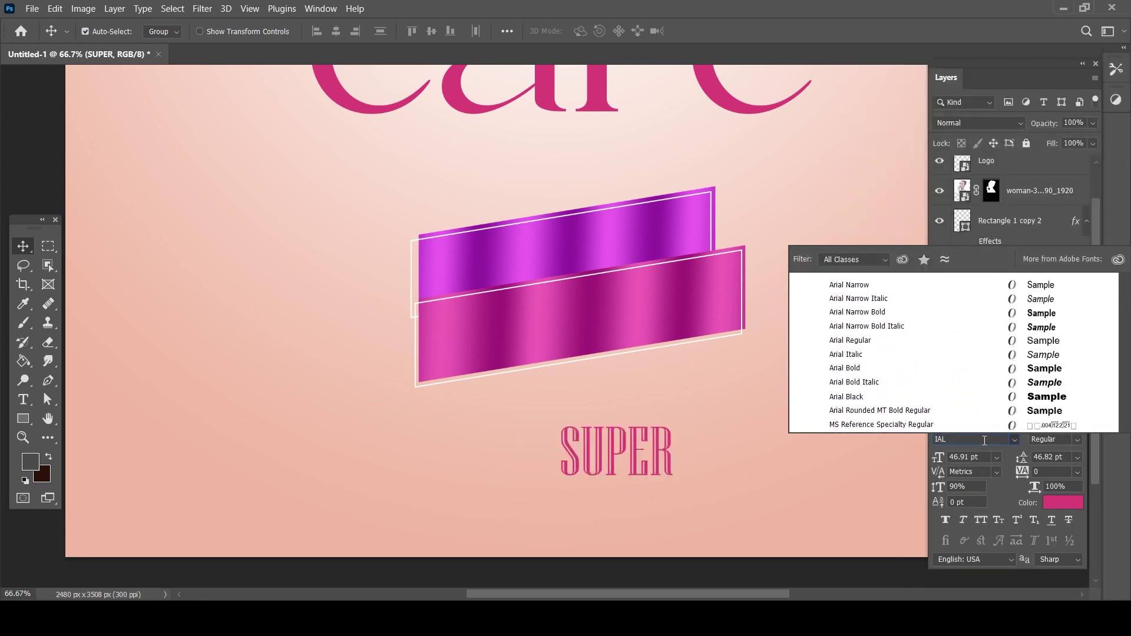
pyautogui.click(851, 368)
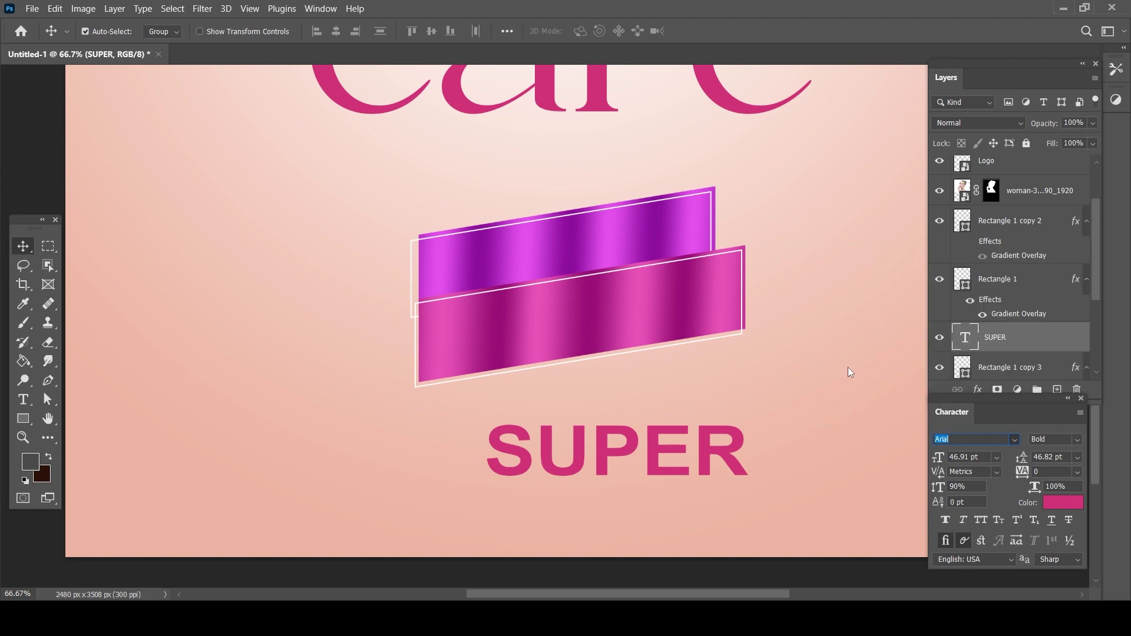
pyautogui.moveTo(701, 453)
pyautogui.mouseDown()
pyautogui.moveTo(676, 272)
pyautogui.moveTo(663, 262)
pyautogui.mouseUp()
pyautogui.click(1064, 502)
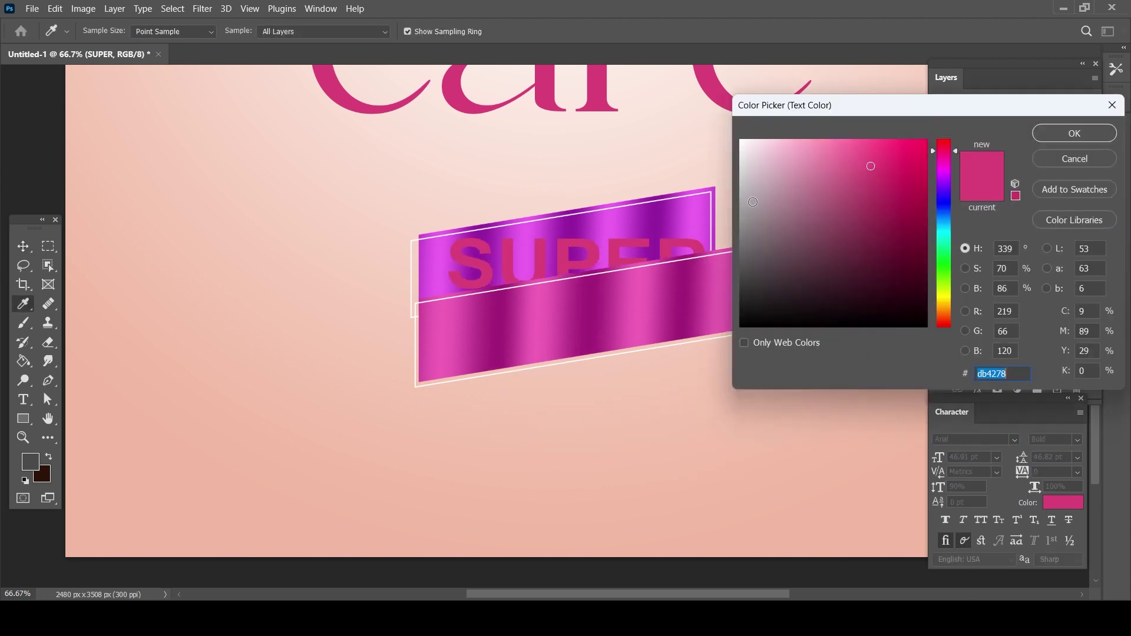
pyautogui.click(741, 142)
pyautogui.click(1107, 134)
# Shrink and tilt SUPER to follow the ribbon's slant, then add a drop shadow
pyautogui.hotkey('ctrl', 't')
pyautogui.moveTo(707, 295)
pyautogui.mouseDown()
pyautogui.moveTo(657, 270)
pyautogui.moveTo(660, 239)
pyautogui.mouseUp()
pyautogui.moveTo(444, 262); pyautogui.dragTo(515, 263)
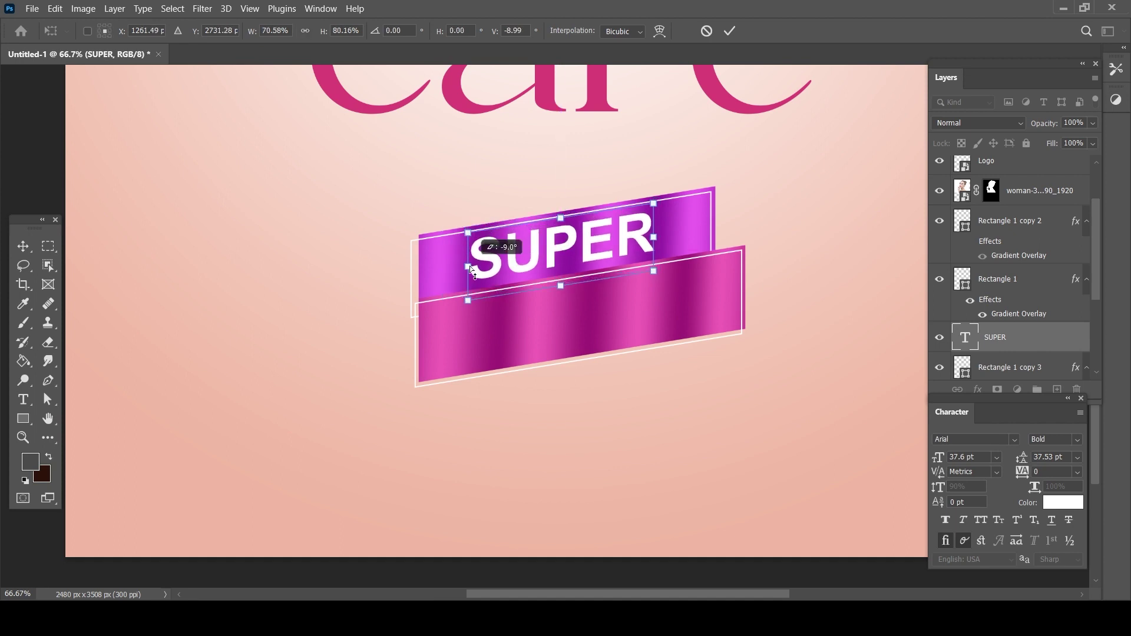
pyautogui.press('Return')
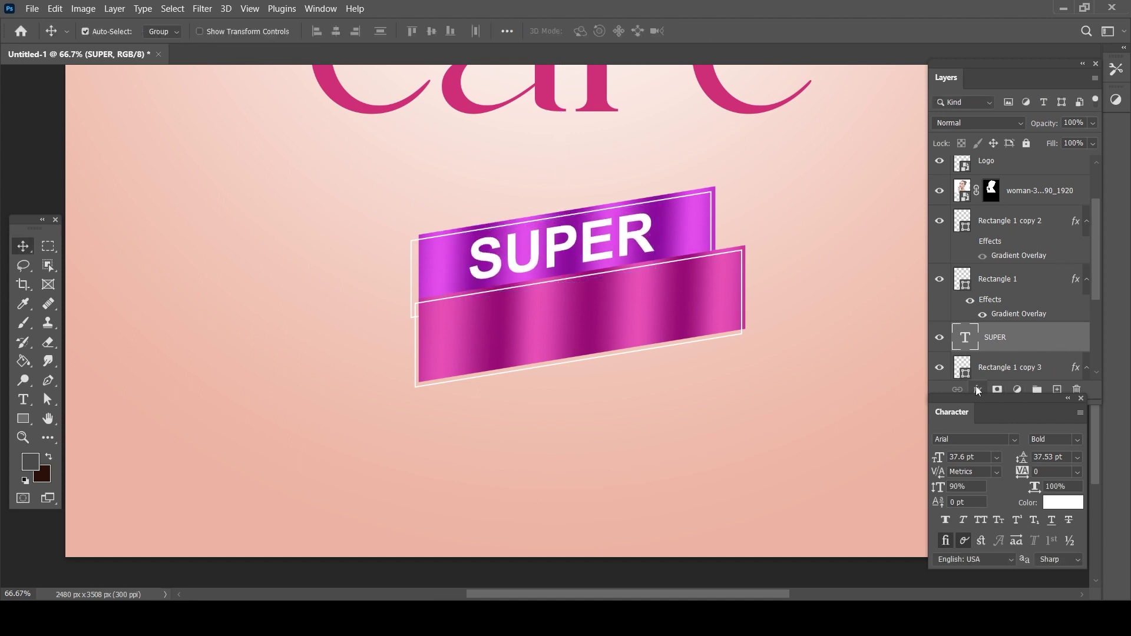
pyautogui.click(978, 390)
pyautogui.click(1016, 525)
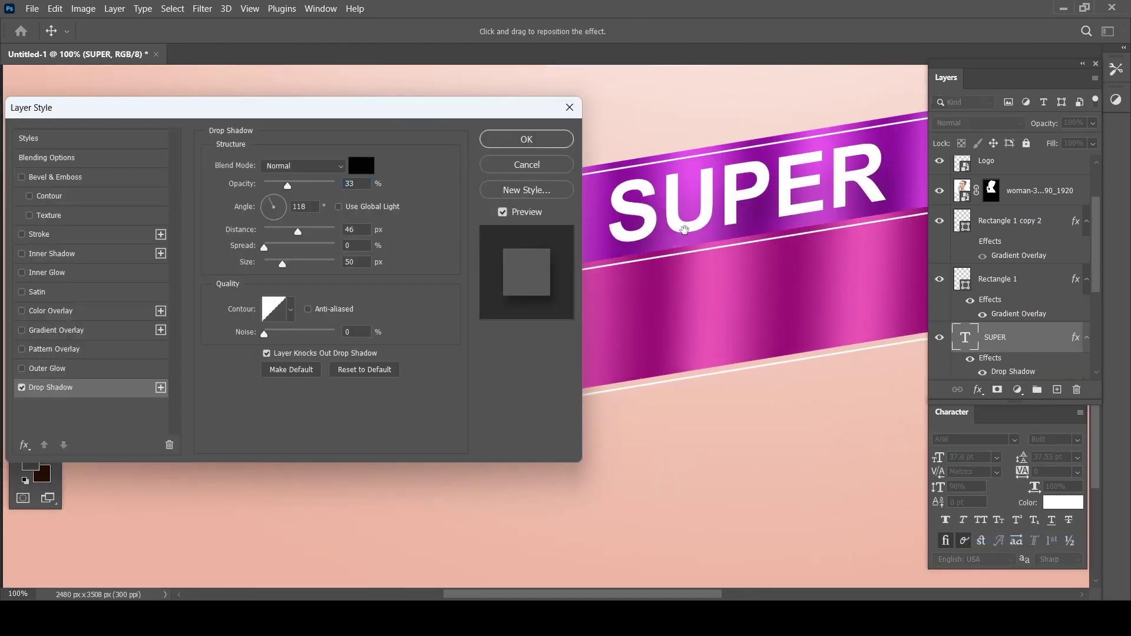
# Make SUPER's drop shadow closer, smaller, sharper and darker
pyautogui.moveTo(500, 111); pyautogui.dragTo(498, 100)
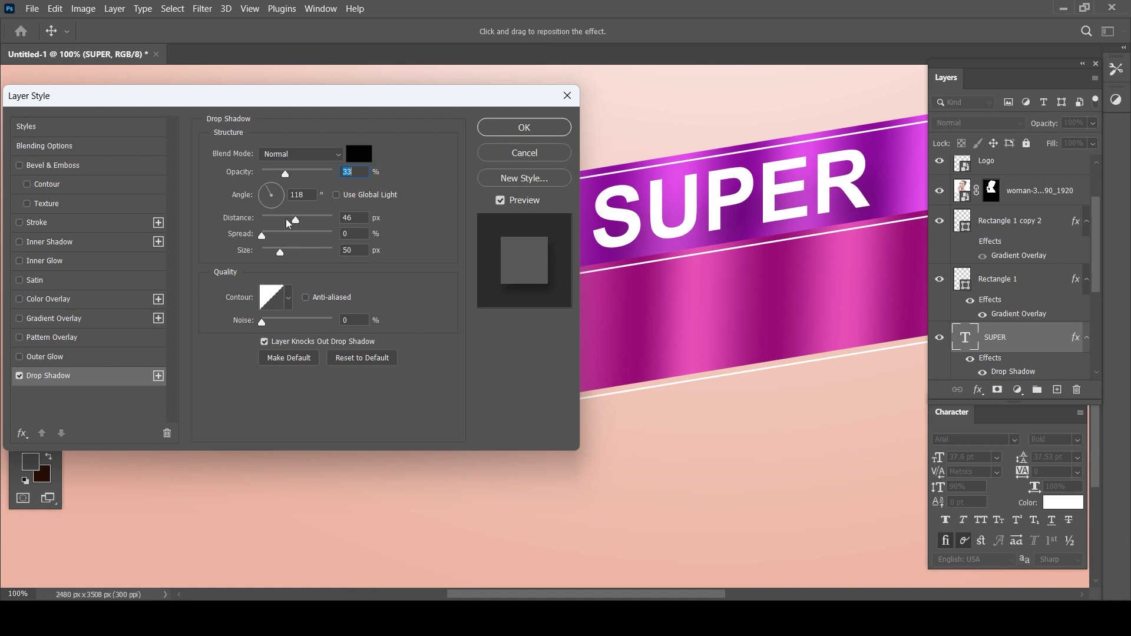
pyautogui.moveTo(297, 223); pyautogui.dragTo(288, 219)
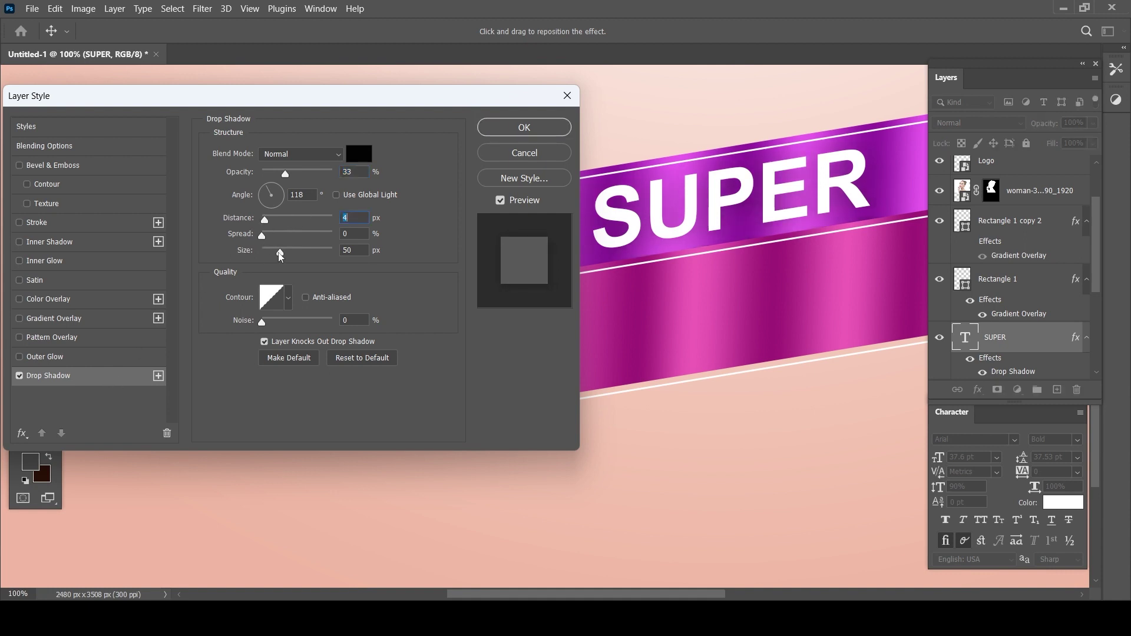
pyautogui.moveTo(274, 257); pyautogui.dragTo(269, 259)
pyautogui.moveTo(303, 177); pyautogui.dragTo(325, 175)
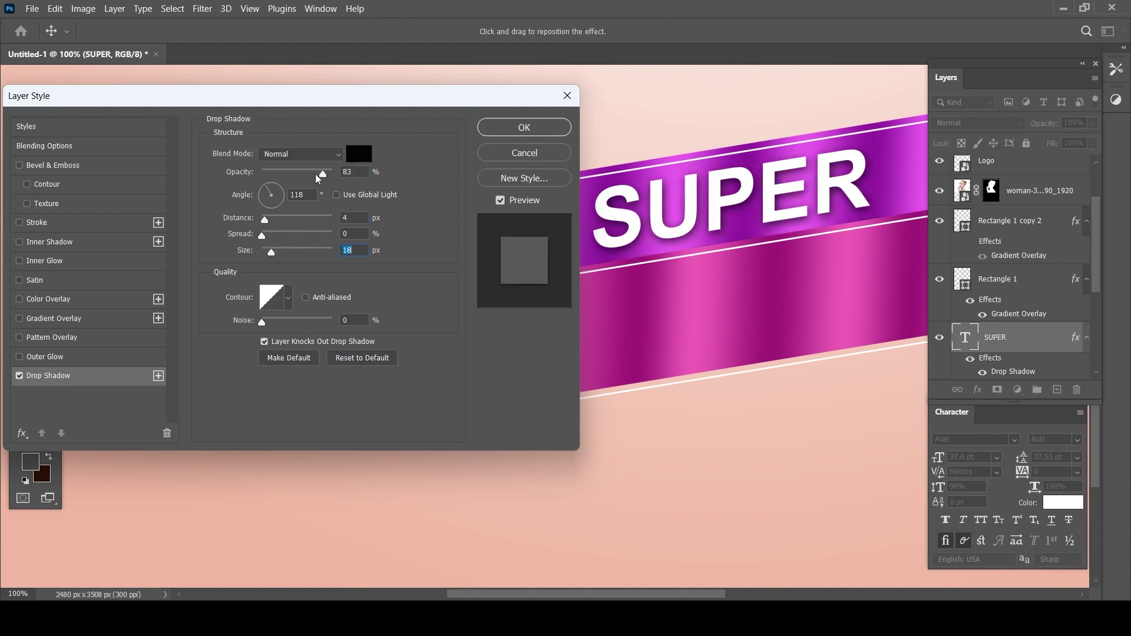
pyautogui.click(521, 133)
# Duplicate the SUPER layer and change the copy's text to SALE
pyautogui.hscroll(5, 544, 185)
pyautogui.hotkey('ctrl', 'j')
pyautogui.moveTo(1002, 336)
pyautogui.mouseDown()
pyautogui.moveTo(1032, 267)
pyautogui.moveTo(1029, 241)
pyautogui.mouseUp()
pyautogui.doubleClick(564, 348)
pyautogui.write('SALE')
pyautogui.hotkey('ctrl', 'Return')
# Enlarge SALE and centre it on the lower ribbon, then start a new text line above
pyautogui.hotkey('ctrl', 't')
pyautogui.moveTo(622, 252); pyautogui.dragTo(715, 194)
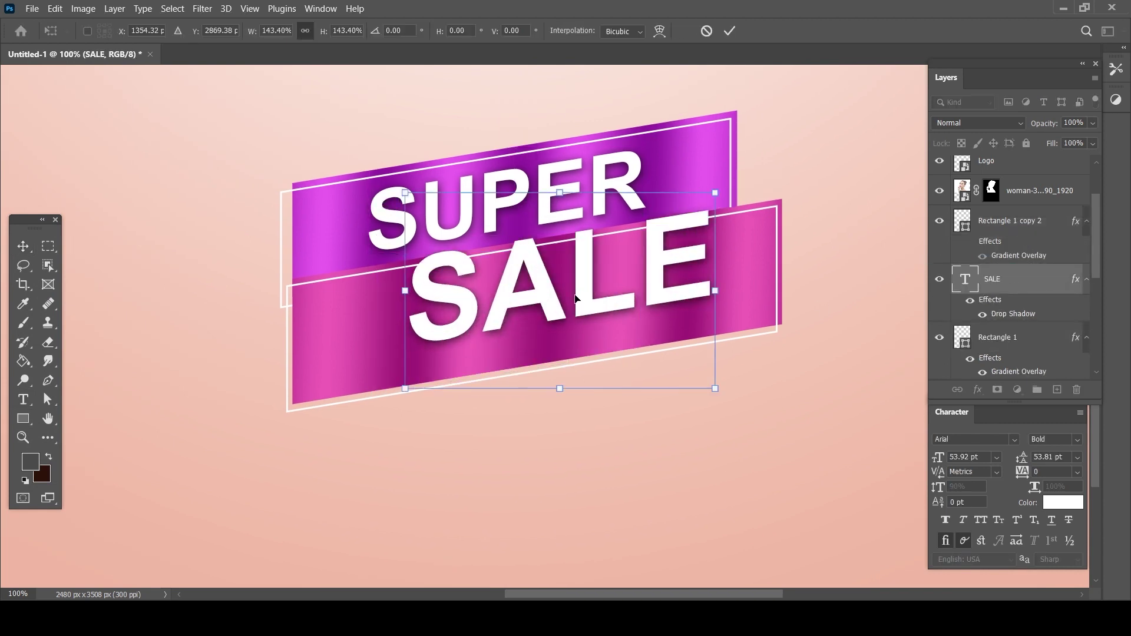
pyautogui.moveTo(583, 277); pyautogui.dragTo(566, 289)
pyautogui.press('Return')
pyautogui.press('Left')
pyautogui.press('Left')
pyautogui.press('Down')
pyautogui.press('Down')
pyautogui.press('Left')
pyautogui.press('Left')
pyautogui.moveTo(636, 293); pyautogui.dragTo(622, 294)
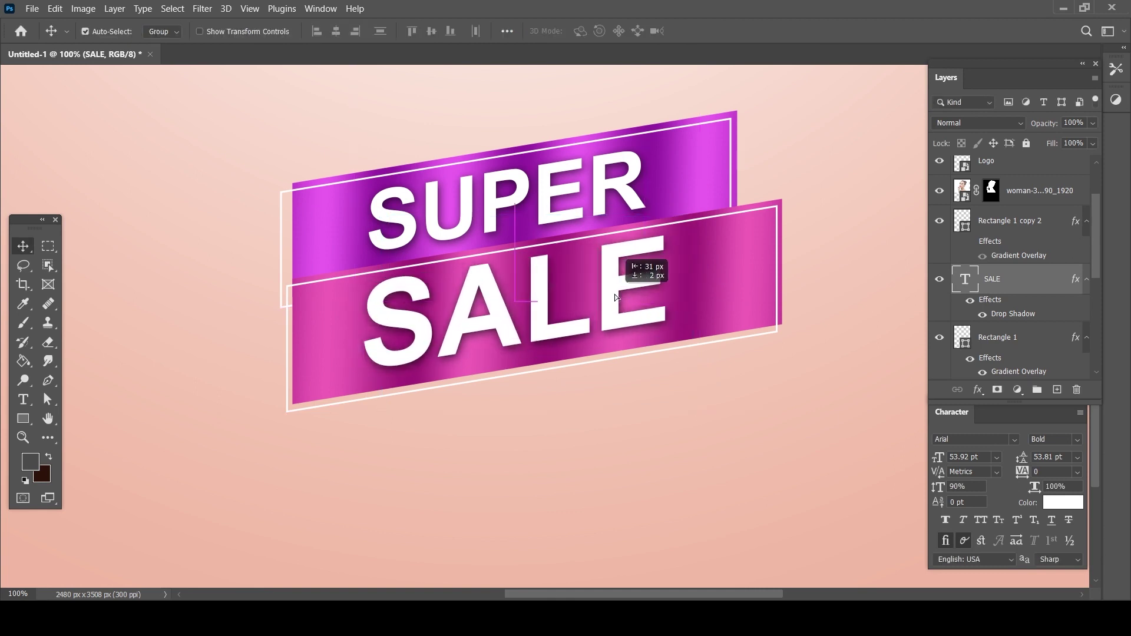
pyautogui.press('t')
pyautogui.click(463, 148)
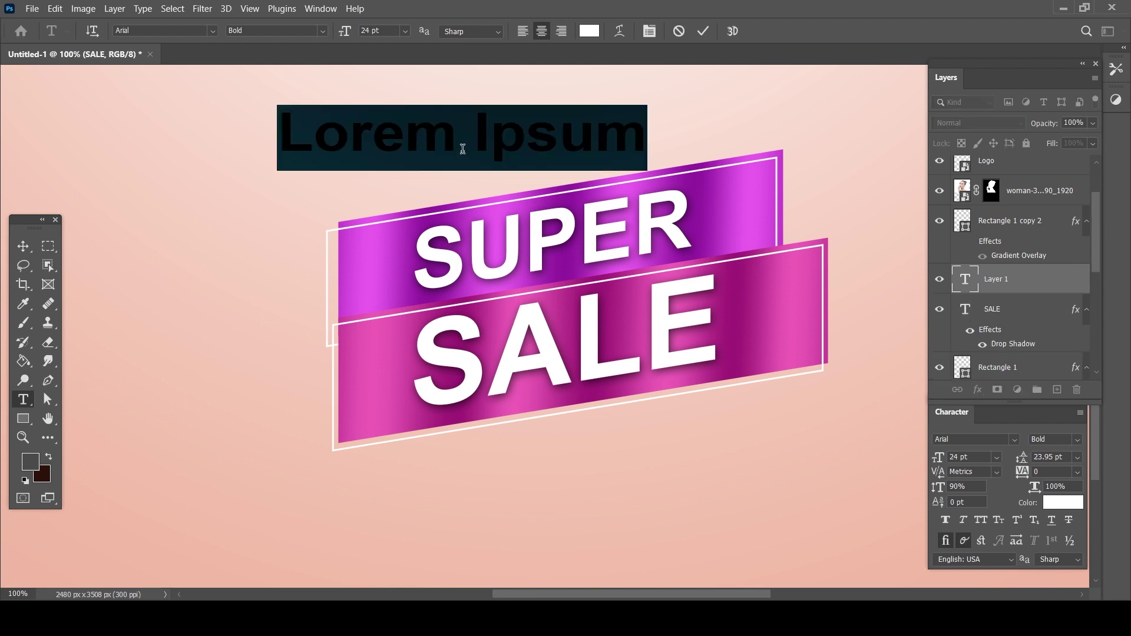
# Type 'LIMITED TIME' and set its font style to Regular
pyautogui.write('LIMITED TIME')
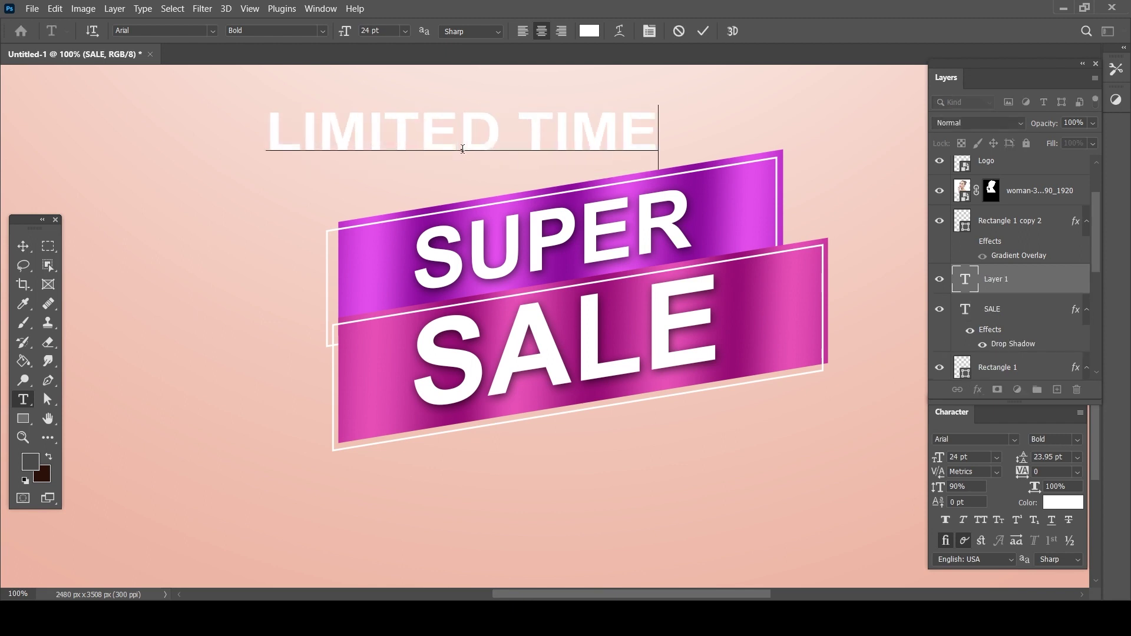
pyautogui.hotkey('ctrl', 'Return')
pyautogui.hotkey('ctrl', 't')
pyautogui.press('Return')
pyautogui.click(1054, 440)
pyautogui.click(1037, 500)
# Move LIMITED TIME toward the banner, shrink it and skew it to the banner's angle
pyautogui.moveTo(547, 143); pyautogui.dragTo(619, 187)
pyautogui.hotkey('ctrl', 't')
pyautogui.moveTo(734, 147); pyautogui.dragTo(670, 158)
pyautogui.moveTo(595, 177)
pyautogui.mouseDown()
pyautogui.moveTo(611, 196)
pyautogui.moveTo(656, 157)
pyautogui.moveTo(648, 152)
pyautogui.mouseUp()
pyautogui.press('Return')
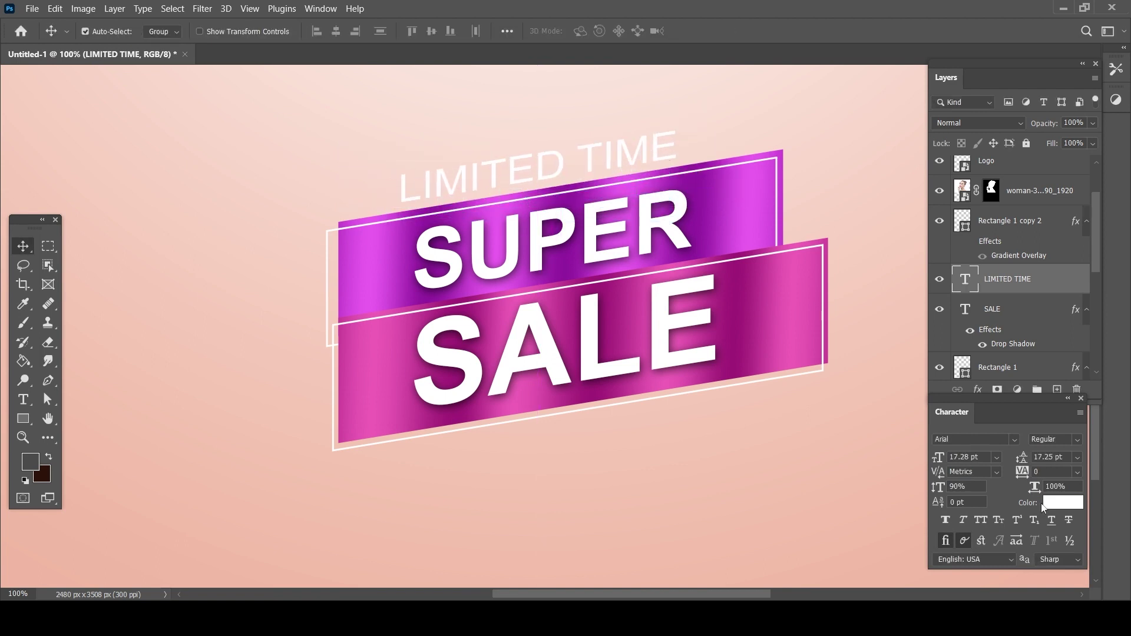
# Colour LIMITED TIME with a deep purple eyedropped from the banner
pyautogui.click(1043, 508)
pyautogui.click(715, 202)
pyautogui.click(389, 384)
pyautogui.click(441, 418)
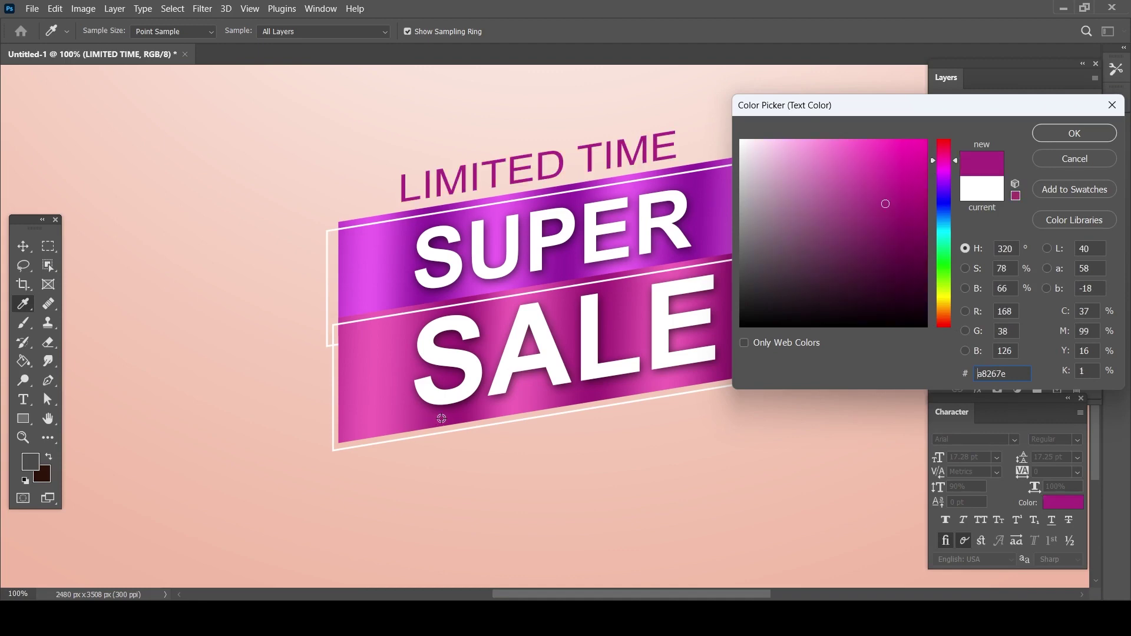
pyautogui.click(1081, 136)
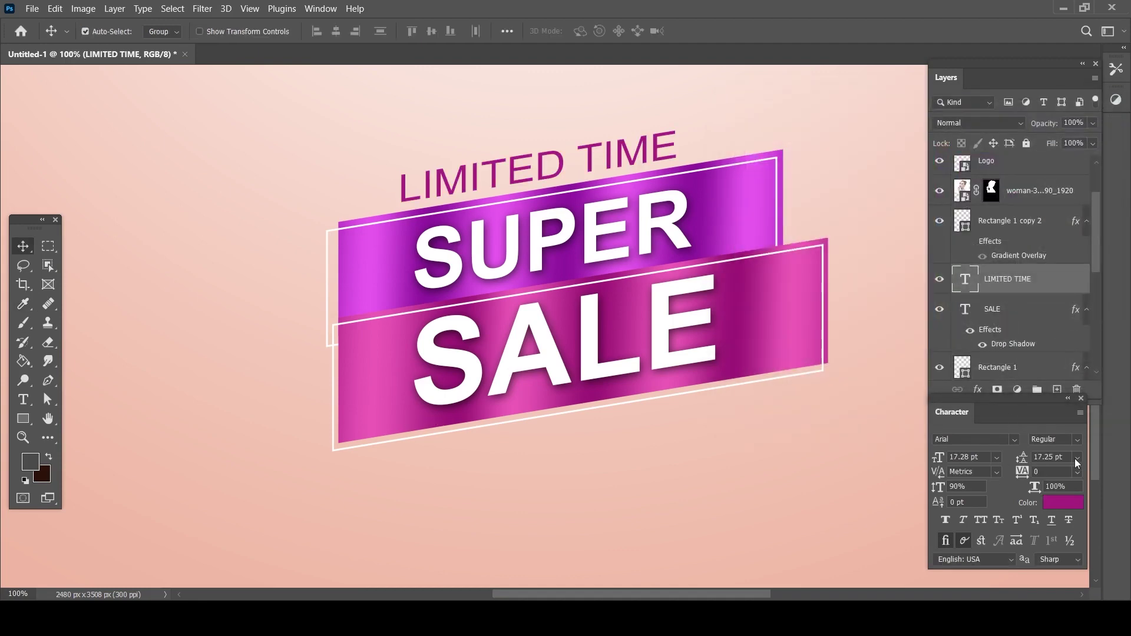
# Set LIMITED TIME tracking to 100 and position it just above the SUPER ribbon
pyautogui.click(1077, 471)
pyautogui.click(1022, 473)
pyautogui.moveTo(1040, 471); pyautogui.dragTo(1026, 477)
pyautogui.press('Return')
pyautogui.moveTo(615, 158); pyautogui.dragTo(671, 165)
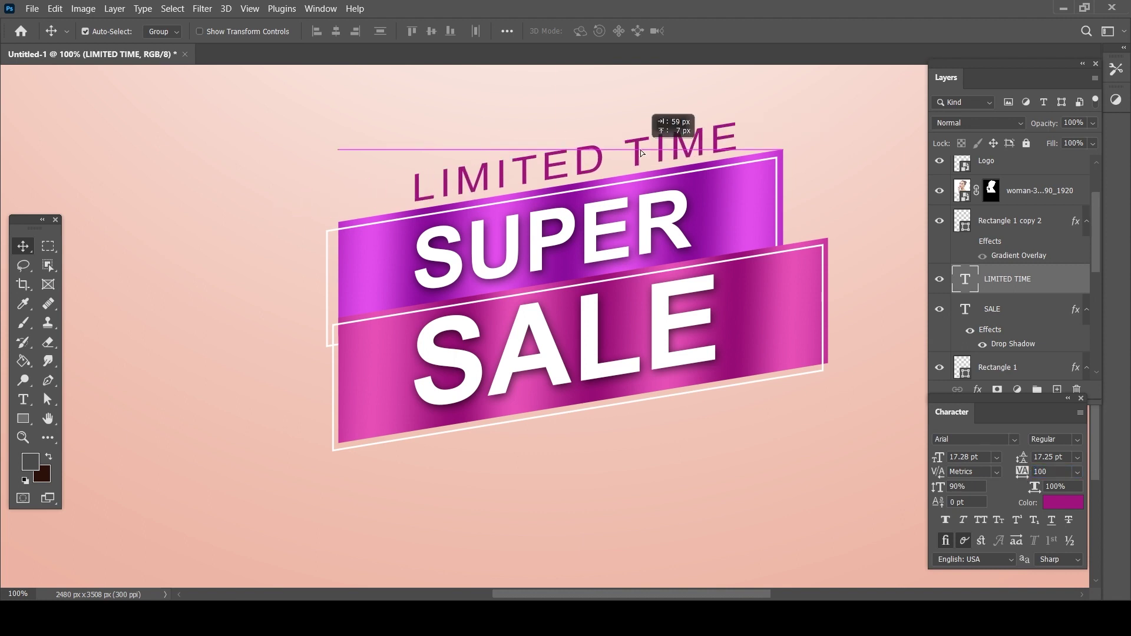
pyautogui.moveTo(668, 161); pyautogui.dragTo(665, 158)
pyautogui.hotkey('ctrl', '-')
pyautogui.hotkey('ctrl', '-')
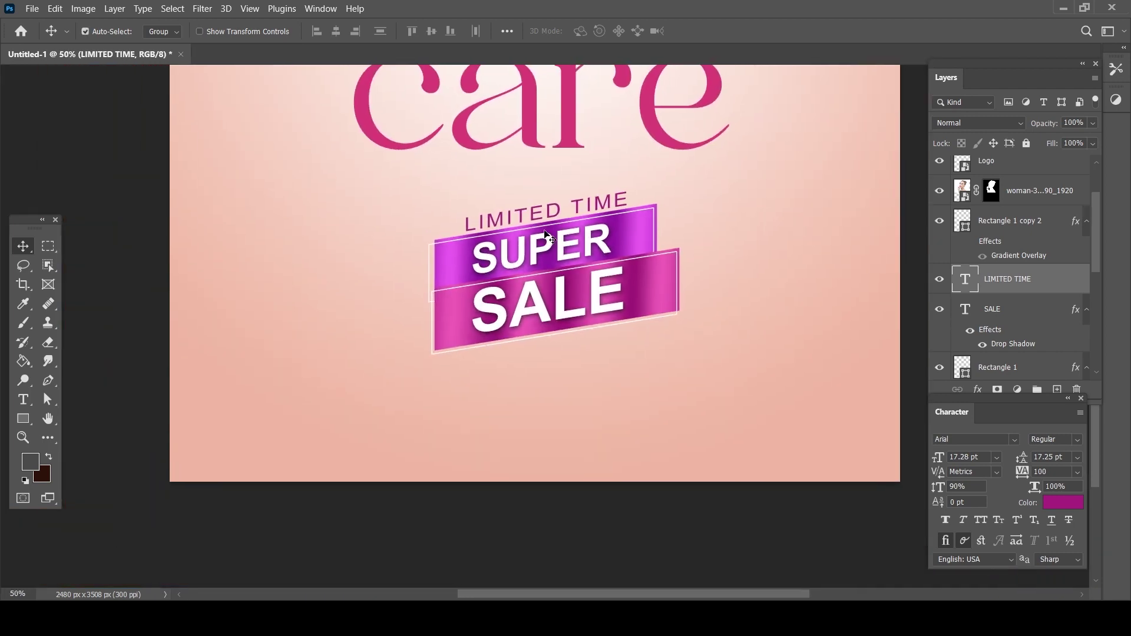
# Add the discount text below the banner in Arial Bold
pyautogui.press('t')
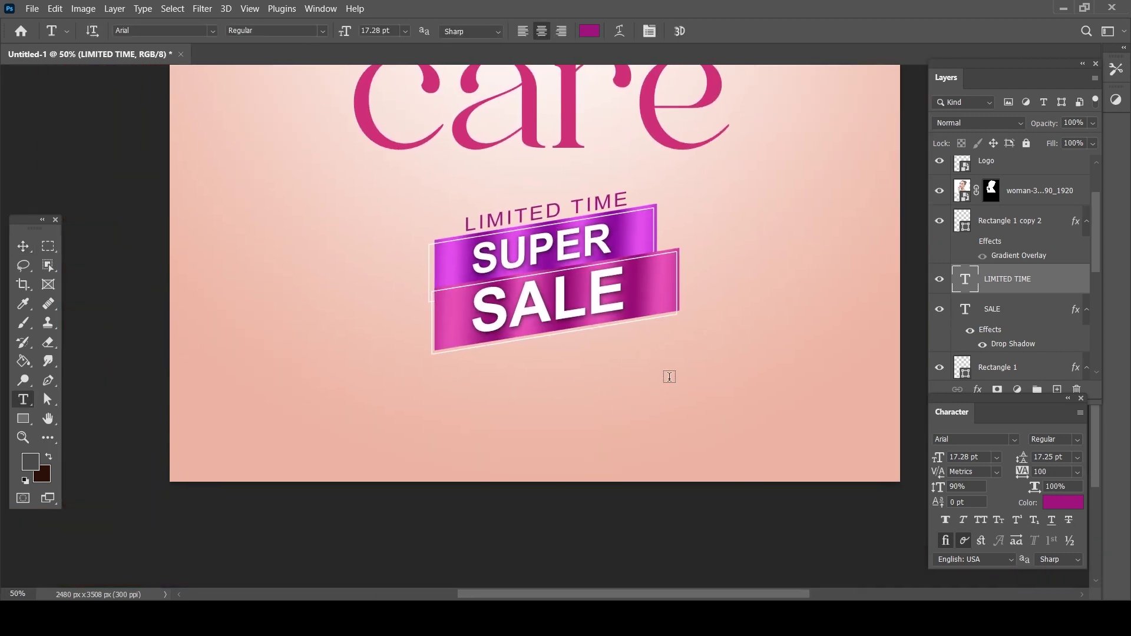
pyautogui.click(670, 378)
pyautogui.write('3.0')
pyautogui.write(' OFF')
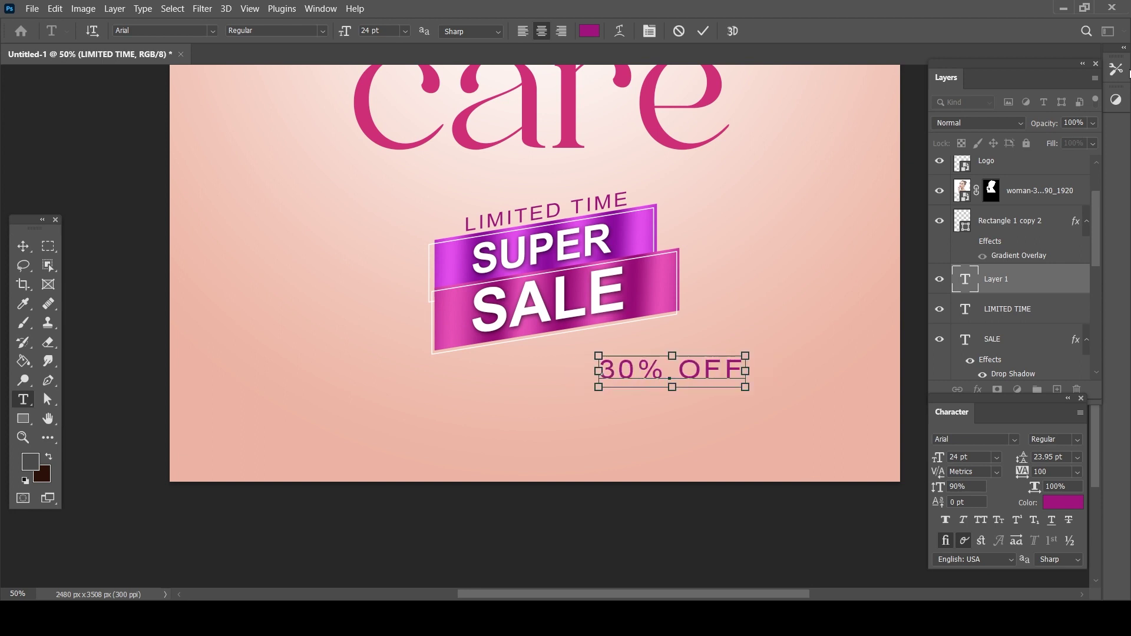
pyautogui.hotkey('ctrl', 'Return')
pyautogui.press('v')
pyautogui.click(963, 439)
pyautogui.click(1063, 440)
# Reset tracking to 0, move the text under the banner and retype 'off' in lowercase
pyautogui.click(1043, 528)
pyautogui.click(1077, 471)
pyautogui.click(1055, 375)
pyautogui.moveTo(751, 387); pyautogui.dragTo(749, 366)
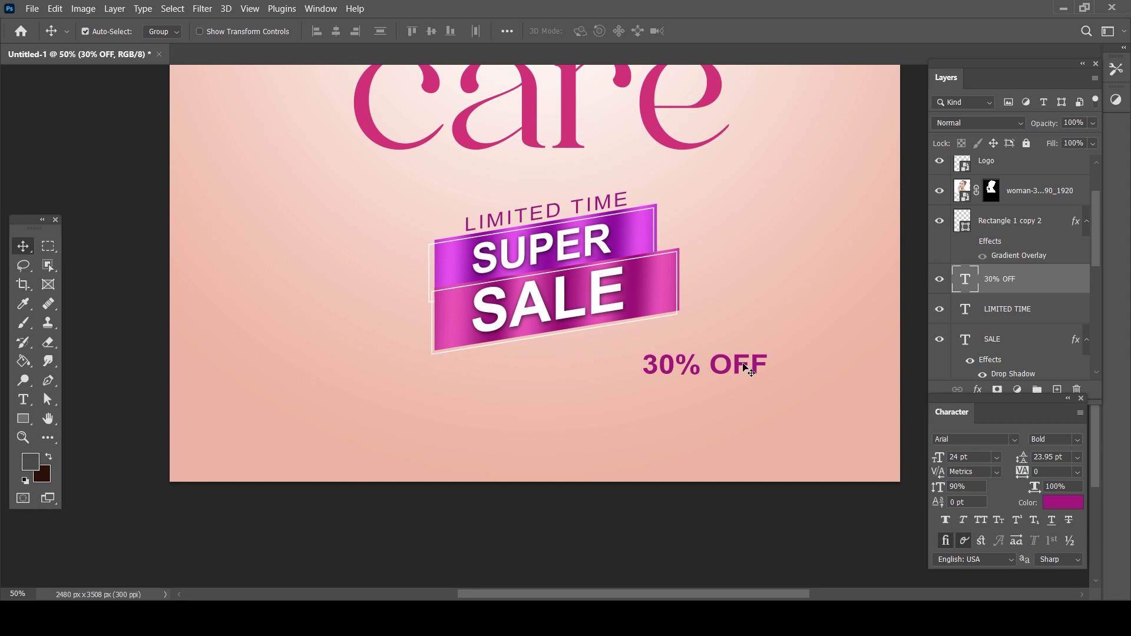
pyautogui.doubleClick(739, 365)
pyautogui.write('off')
pyautogui.hotkey('ctrl', 'Return')
pyautogui.press('v')
# Enlarge '30% off', keeping it Bold after trying a heavier weight
pyautogui.hotkey('ctrl', 't')
pyautogui.moveTo(758, 391)
pyautogui.mouseDown()
pyautogui.moveTo(825, 405)
pyautogui.moveTo(805, 367)
pyautogui.mouseUp()
pyautogui.press('Return')
pyautogui.click(1076, 440)
pyautogui.click(1025, 551)
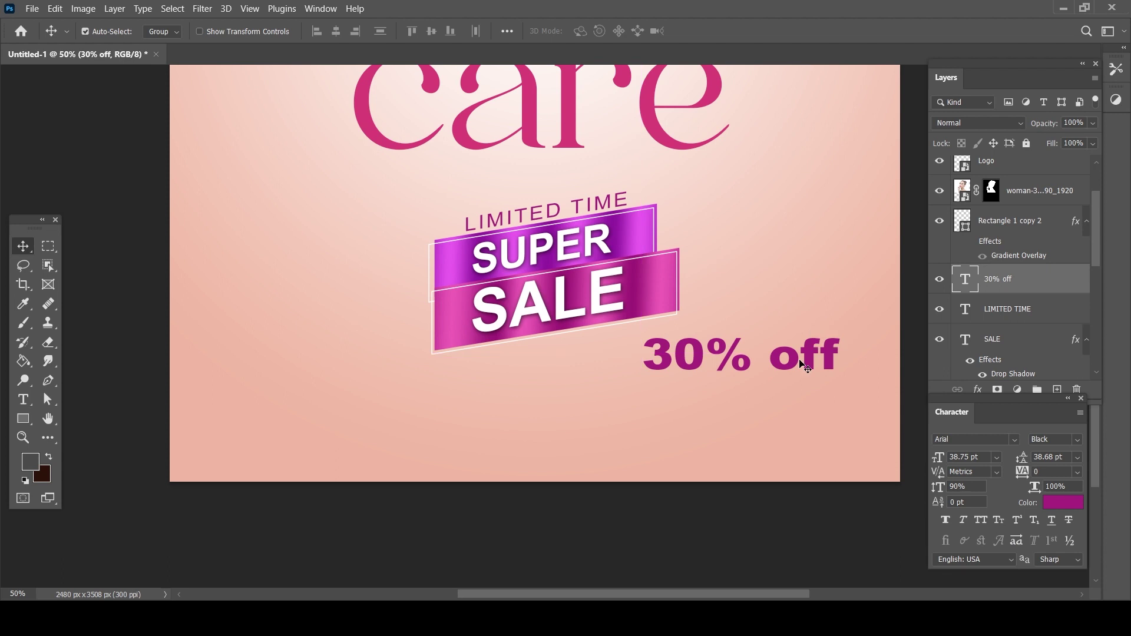
pyautogui.hotkey('ctrl', 'z')
# Add a Regular-weight paragraph of offer copy in a text box below '30% off'
pyautogui.press('t')
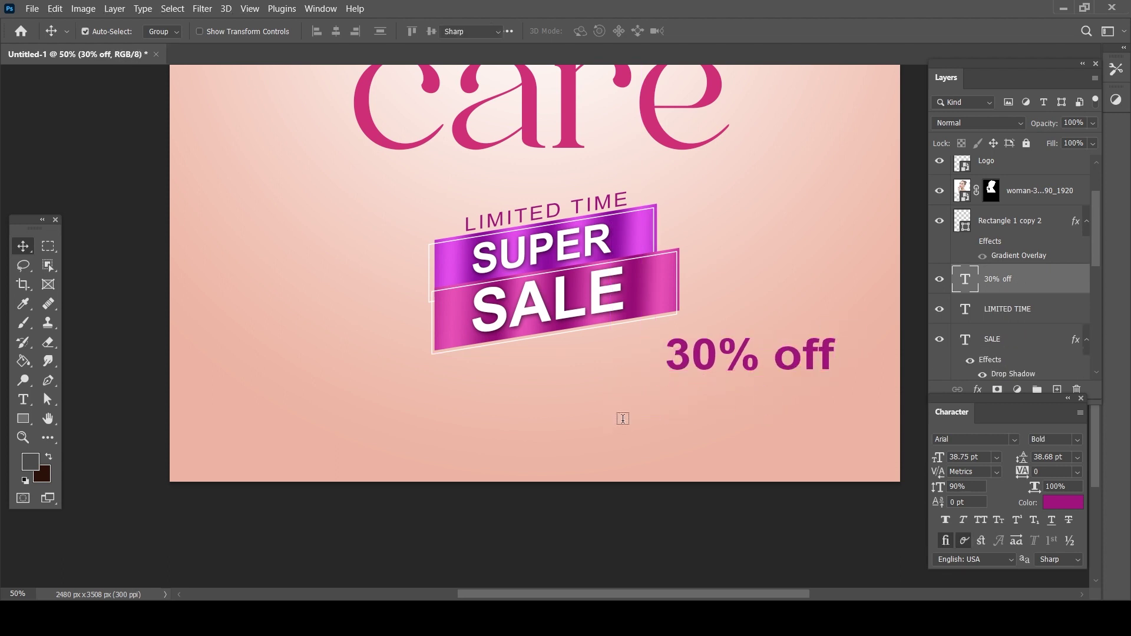
pyautogui.moveTo(569, 394); pyautogui.dragTo(844, 462)
pyautogui.write('On')
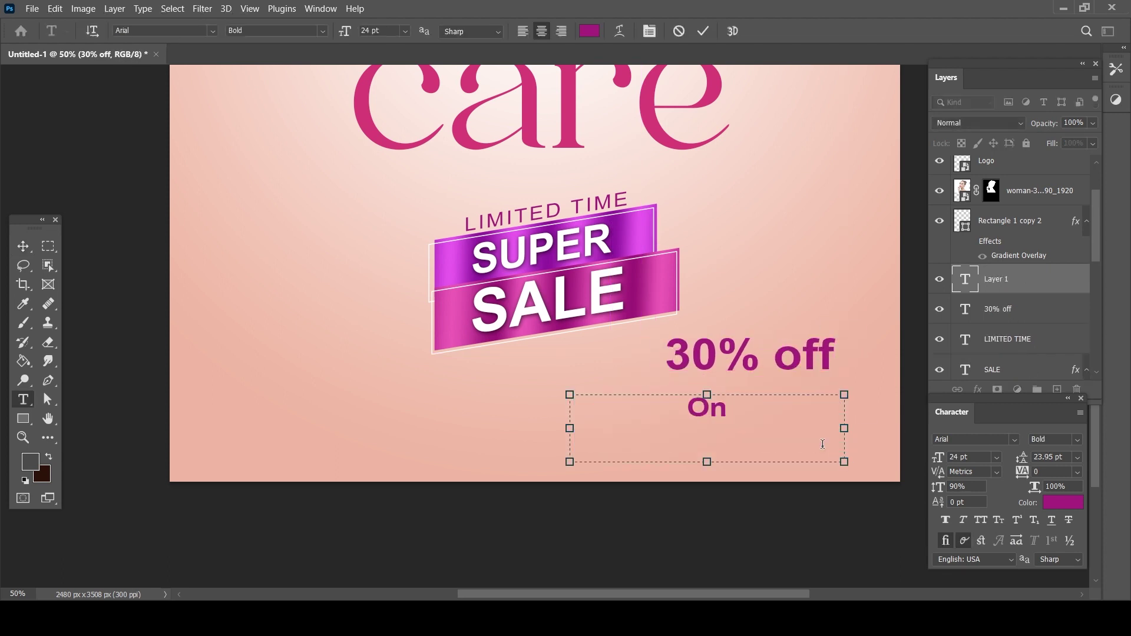
pyautogui.write('skin car')
pyautogui.write('e and body en')
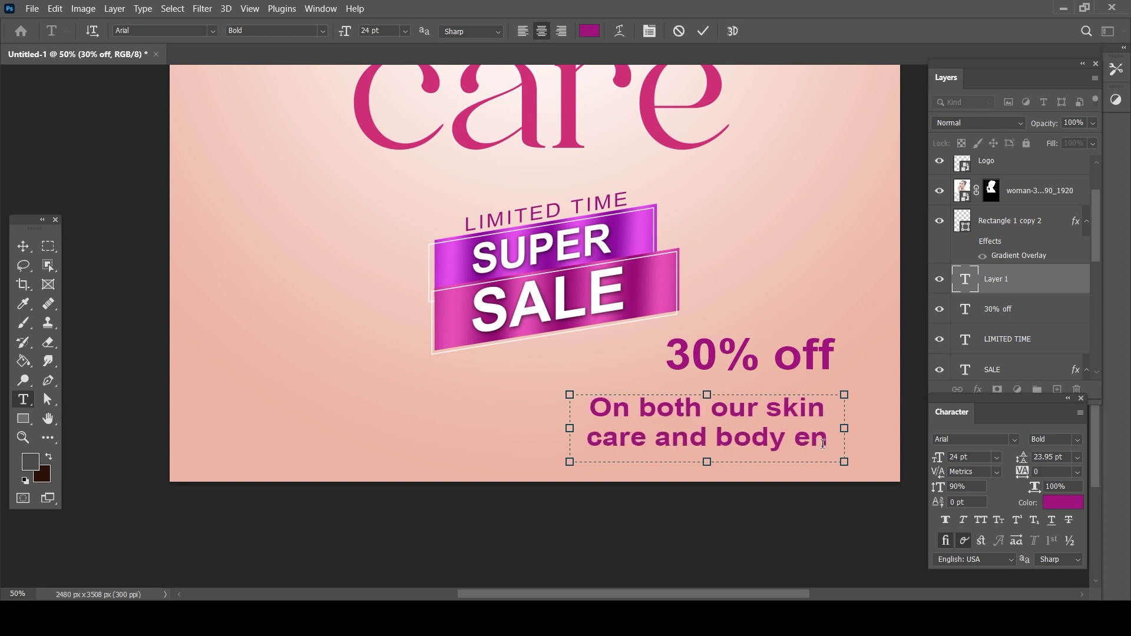
pyautogui.write('joy')
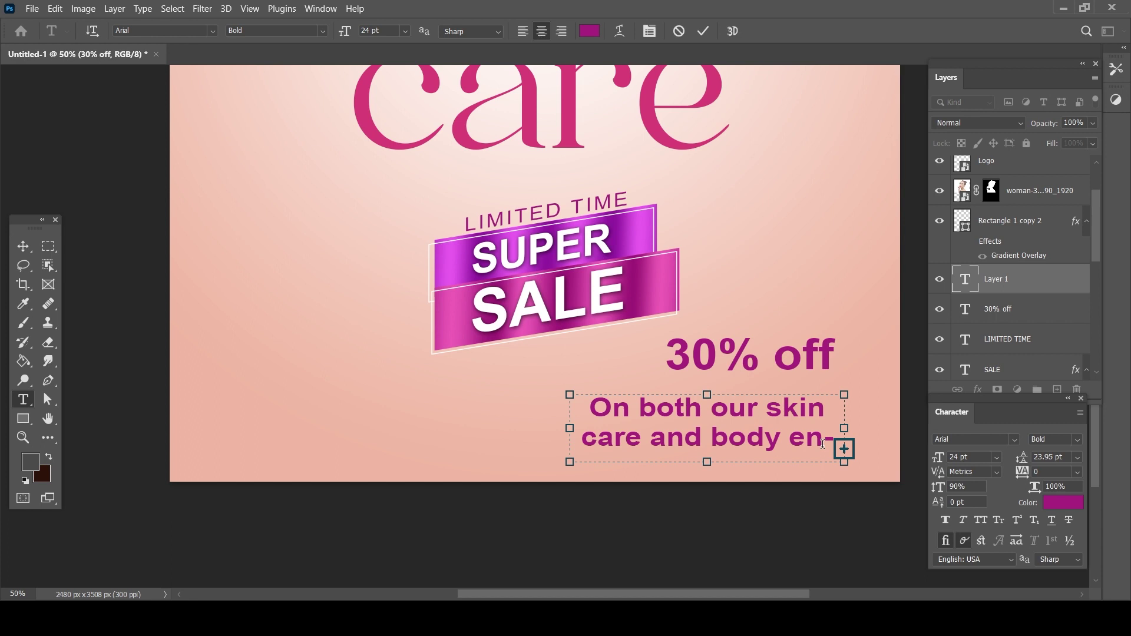
pyautogui.hotkey('ctrl', 'Return')
pyautogui.press('v')
pyautogui.click(1049, 440)
pyautogui.click(1030, 501)
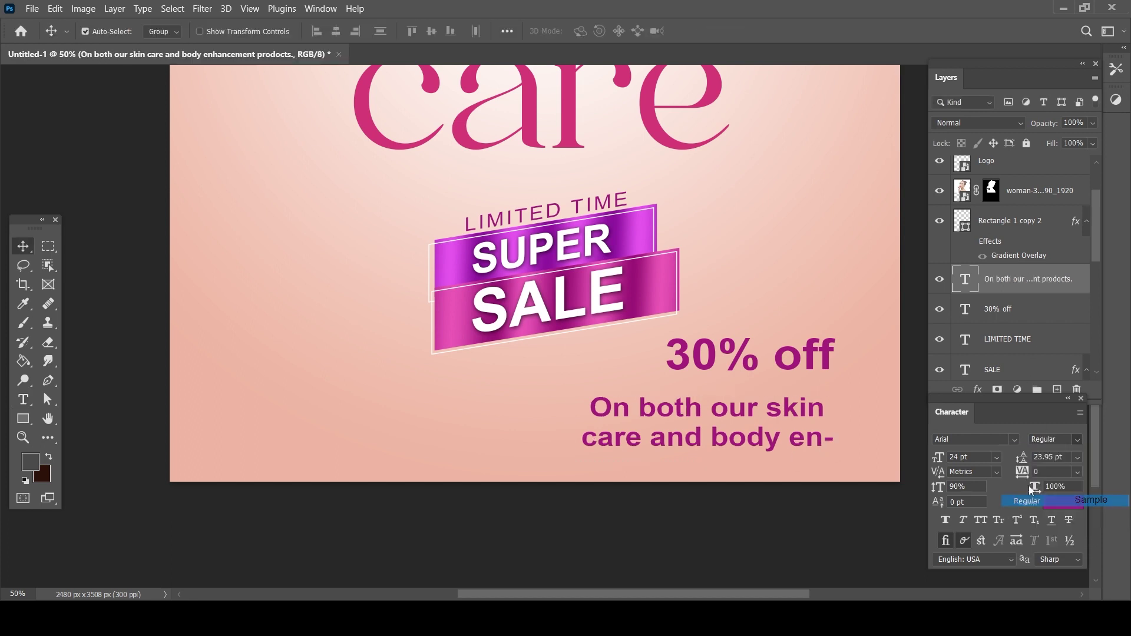
# Set the offer text to 9 pt, wrap it onto two lines with auto line spacing
pyautogui.click(996, 458)
pyautogui.click(972, 321)
pyautogui.moveTo(752, 402); pyautogui.dragTo(776, 393)
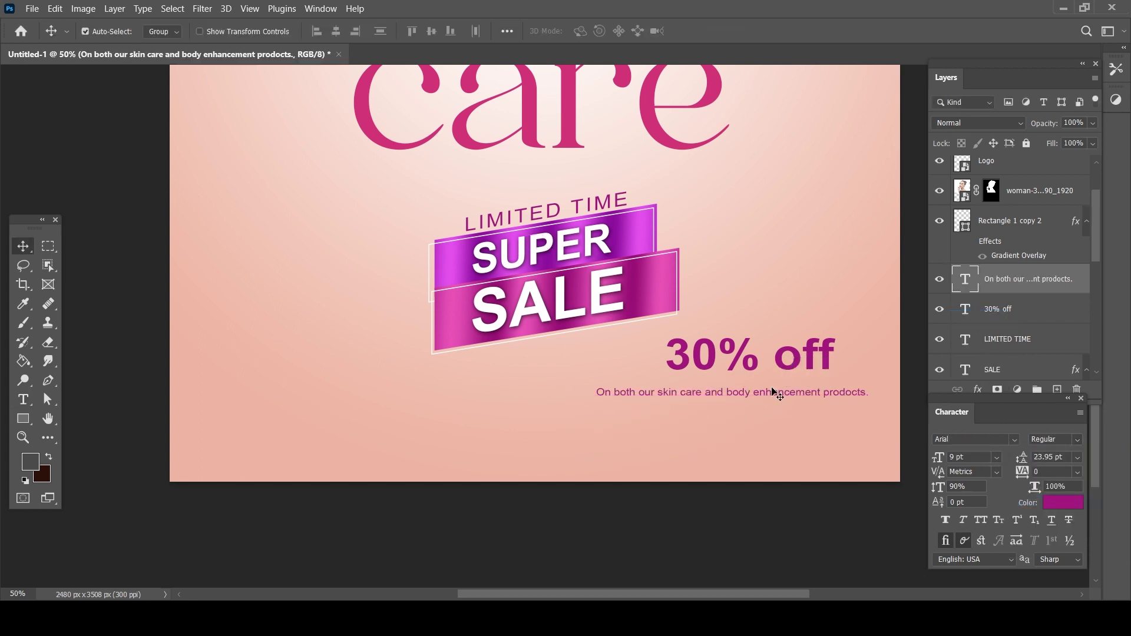
pyautogui.doubleClick(776, 394)
pyautogui.moveTo(872, 420); pyautogui.dragTo(821, 420)
pyautogui.hotkey('ctrl', 'Return')
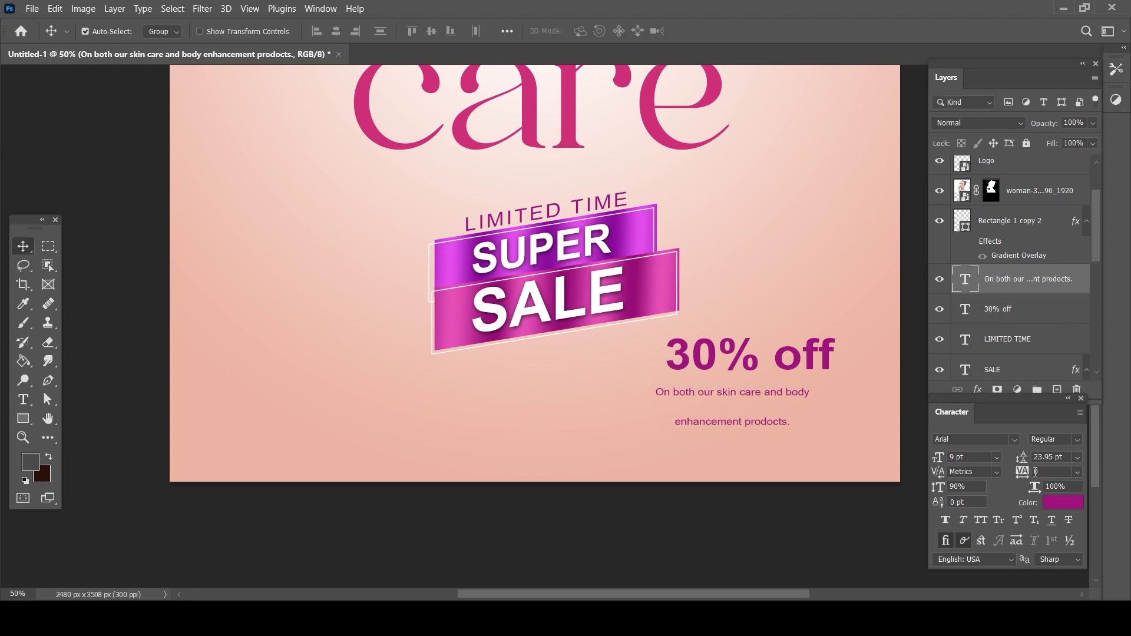
pyautogui.click(1077, 457)
pyautogui.click(1067, 276)
# Increase the offer text to 11 pt and widen its box to fit two lines
pyautogui.keyDown('ctrl'); pyautogui.click(732, 366); pyautogui.keyUp('ctrl')
pyautogui.moveTo(732, 365); pyautogui.dragTo(585, 315)
pyautogui.click(996, 458)
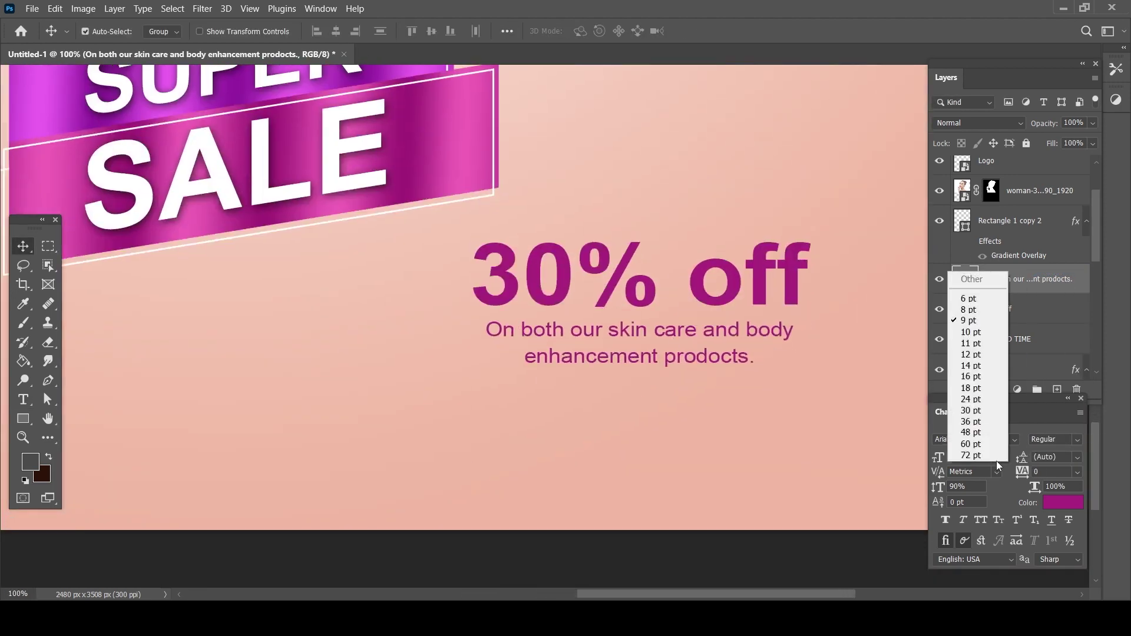
pyautogui.click(975, 346)
pyautogui.doubleClick(757, 337)
pyautogui.moveTo(810, 387); pyautogui.dragTo(830, 390)
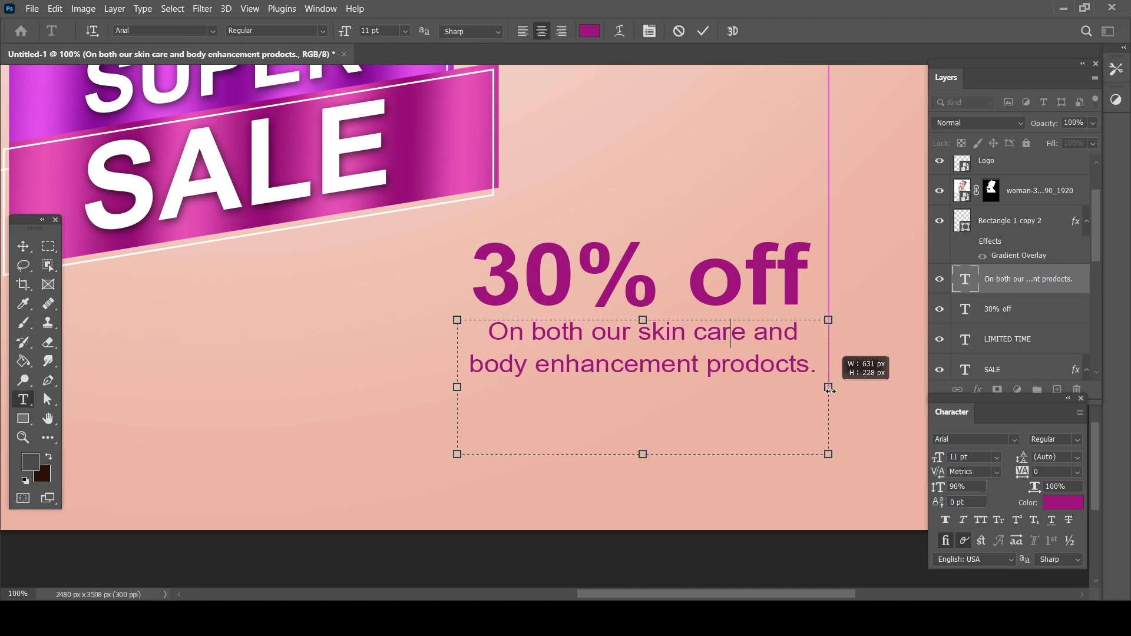
pyautogui.click(23, 247)
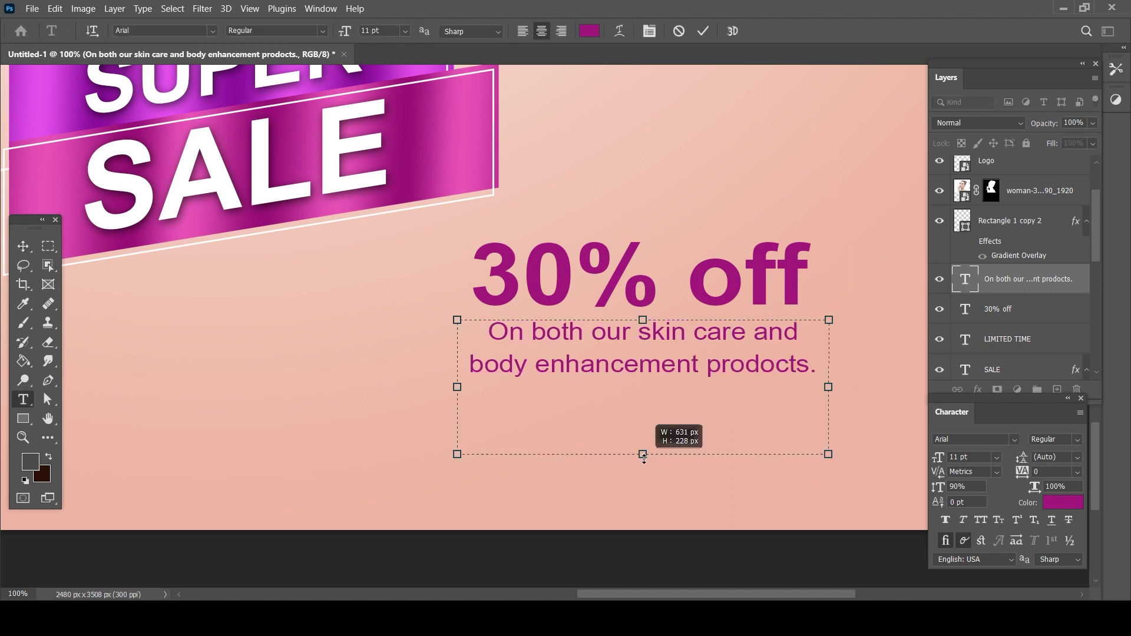
# Scale the offer paragraph up slightly and colour it dark grey
pyautogui.hotkey('ctrl', 't')
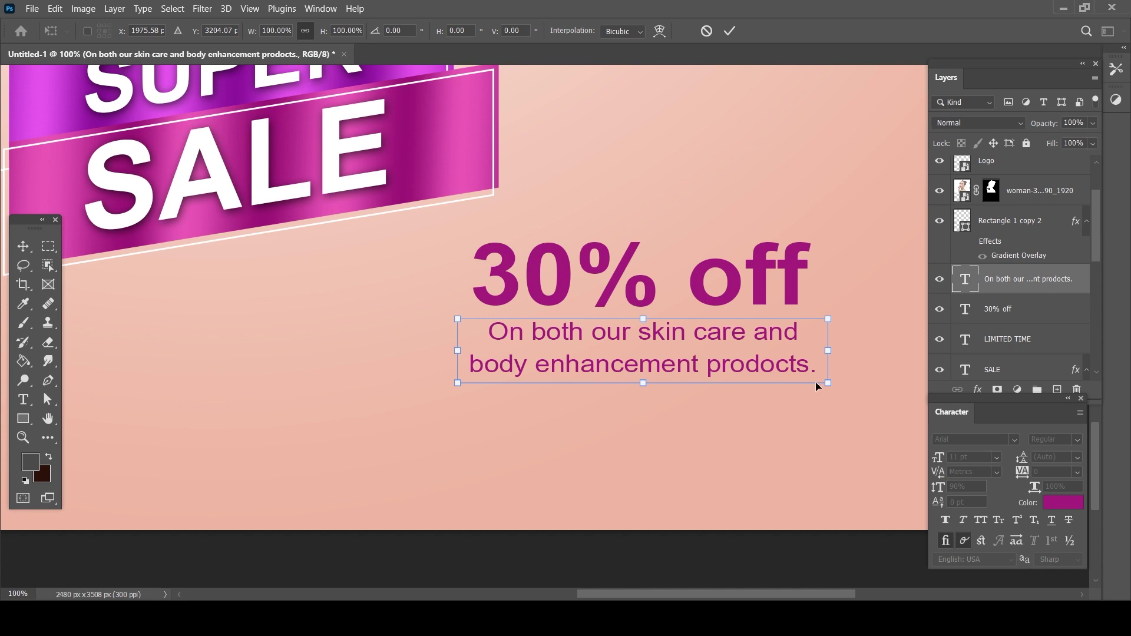
pyautogui.moveTo(843, 388); pyautogui.dragTo(859, 391)
pyautogui.press('Return')
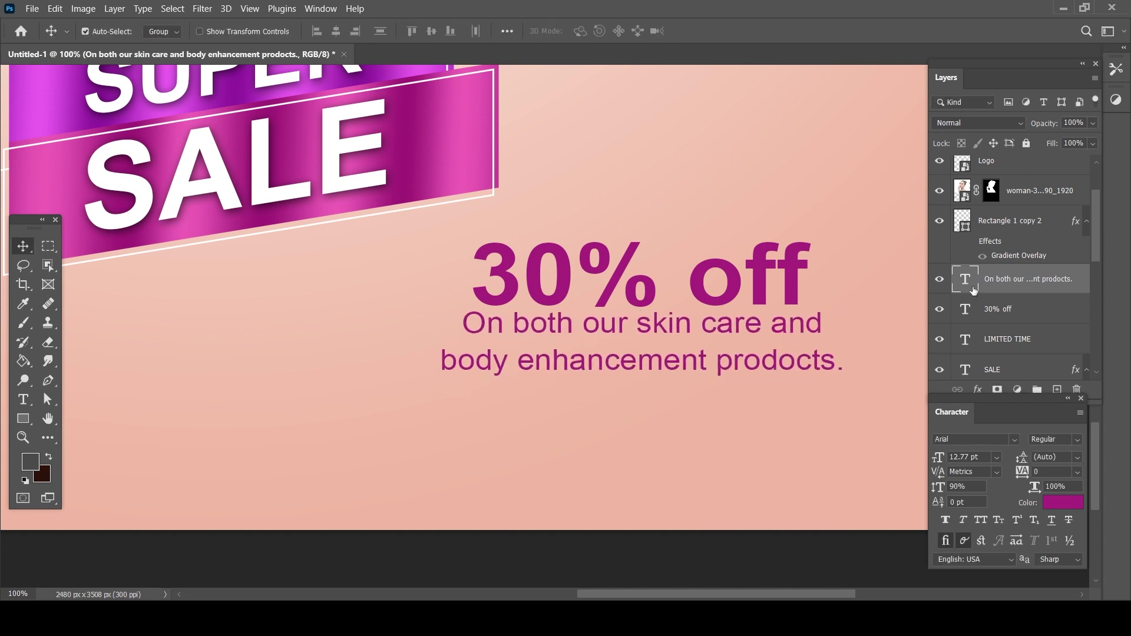
pyautogui.click(1063, 502)
pyautogui.click(762, 238)
pyautogui.press('Return')
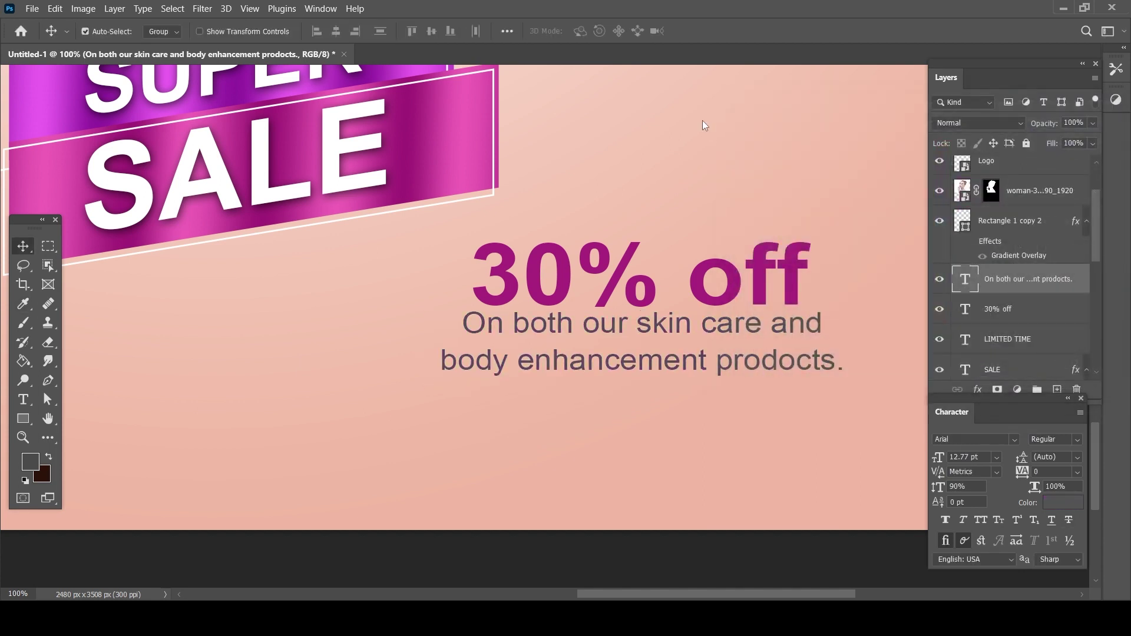
pyautogui.keyDown('alt'); pyautogui.scroll(-3, 660, 348); pyautogui.keyUp('alt')
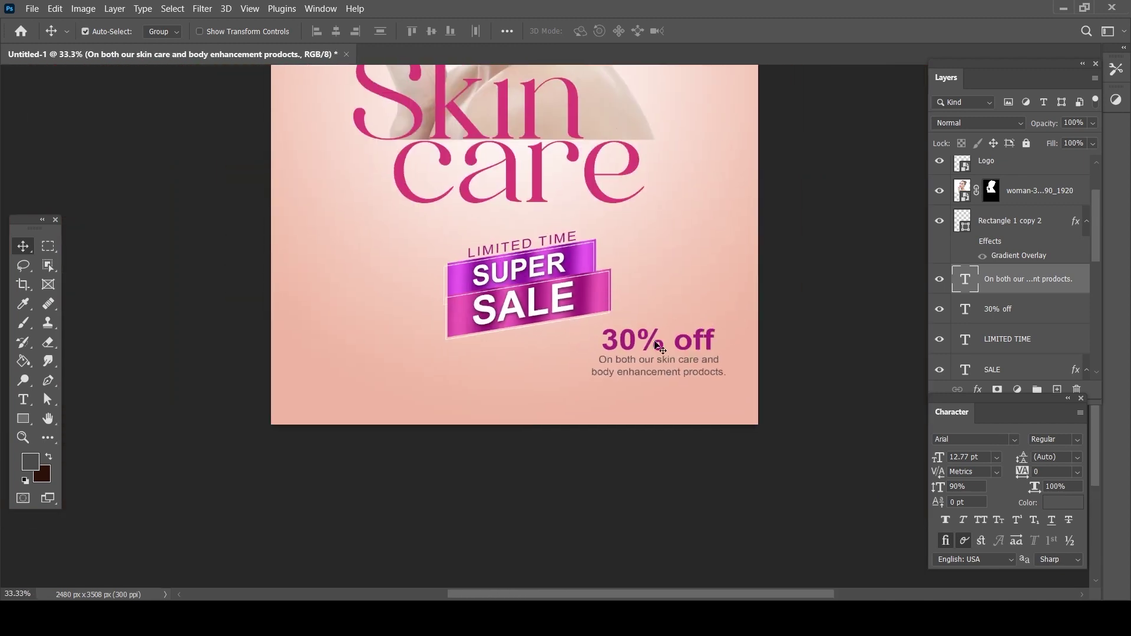
# Nudge '30% off' and its offer text down-right, then select LIMITED TIME
pyautogui.keyDown('shift'); pyautogui.click(659, 345); pyautogui.keyUp('shift')
pyautogui.moveTo(652, 371); pyautogui.dragTo(659, 383)
pyautogui.click(560, 252)
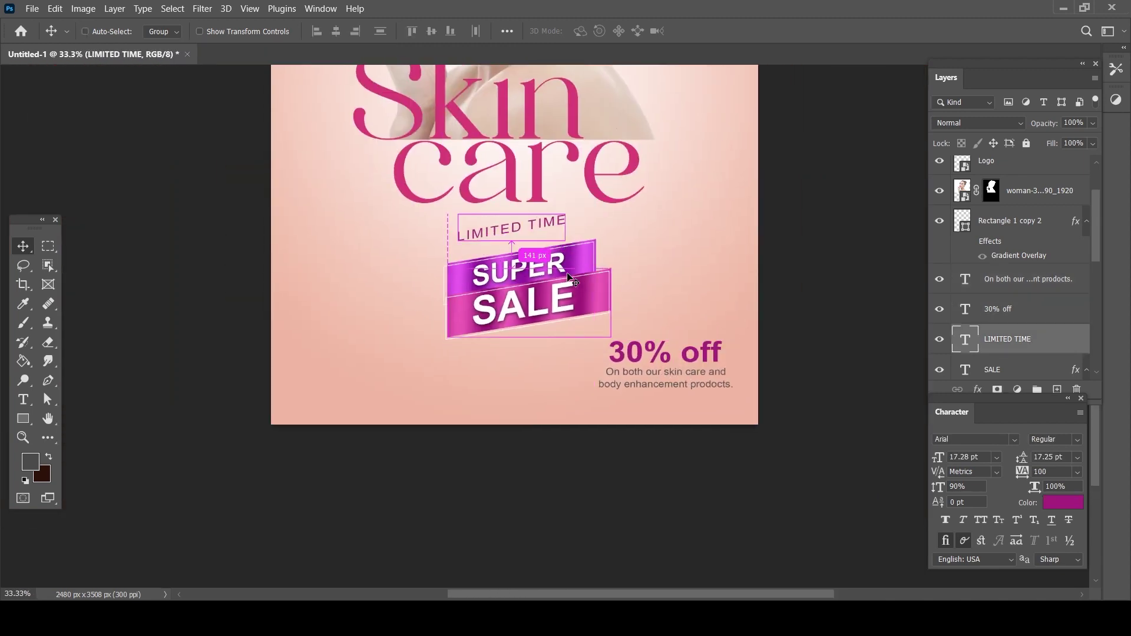
pyautogui.keyDown('alt'); pyautogui.scroll(2, 514, 271); pyautogui.keyUp('alt')
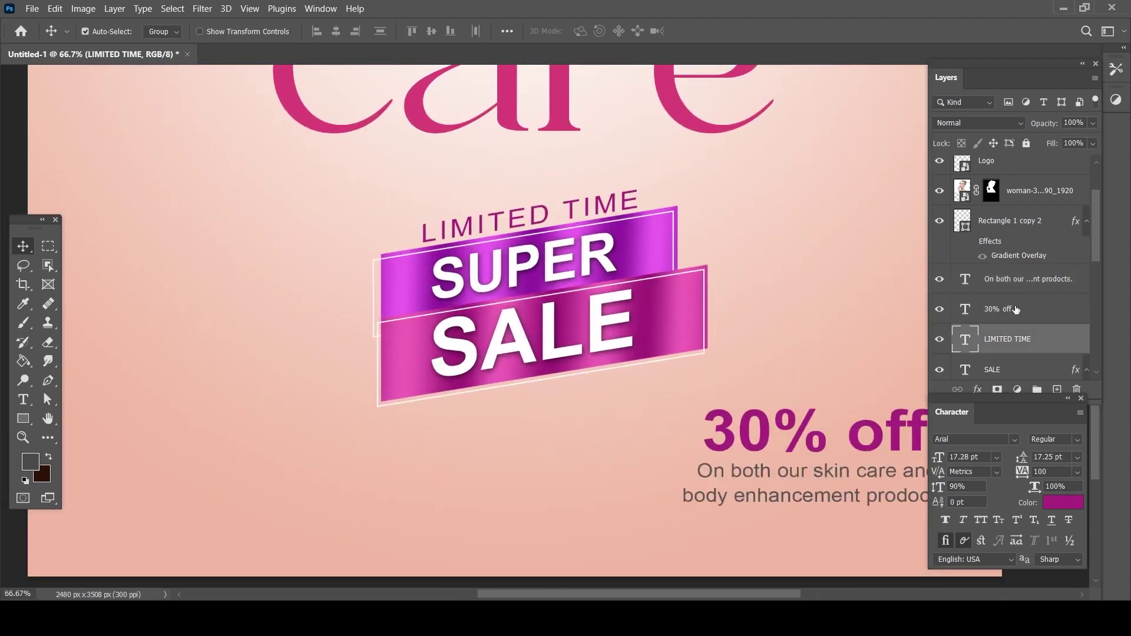
pyautogui.scroll(-3, 1016, 309)
# Add SALE, SUPER and the Rectangle 1 ribbon layers to the selection
pyautogui.keyDown('shift'); pyautogui.click(1016, 279); pyautogui.keyUp('shift')
pyautogui.keyDown('shift'); pyautogui.click(1016, 336); pyautogui.keyUp('shift')
pyautogui.scroll(-4, 1017, 337)
pyautogui.keyDown('shift'); pyautogui.click(1016, 274); pyautogui.keyUp('shift')
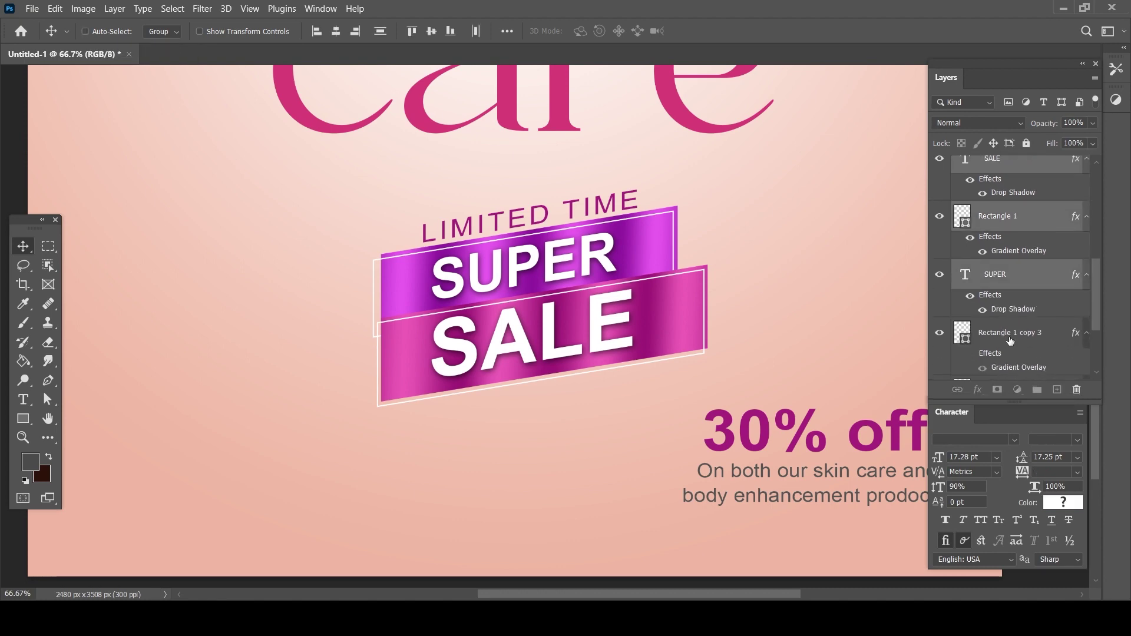
pyautogui.click(1010, 340)
pyautogui.scroll(-3, 1010, 340)
pyautogui.keyDown('shift'); pyautogui.click(1004, 301); pyautogui.keyUp('shift')
pyautogui.hotkey('ctrl', 't')
pyautogui.moveTo(569, 327)
pyautogui.mouseDown()
pyautogui.moveTo(586, 374)
pyautogui.moveTo(404, 321)
pyautogui.mouseUp()
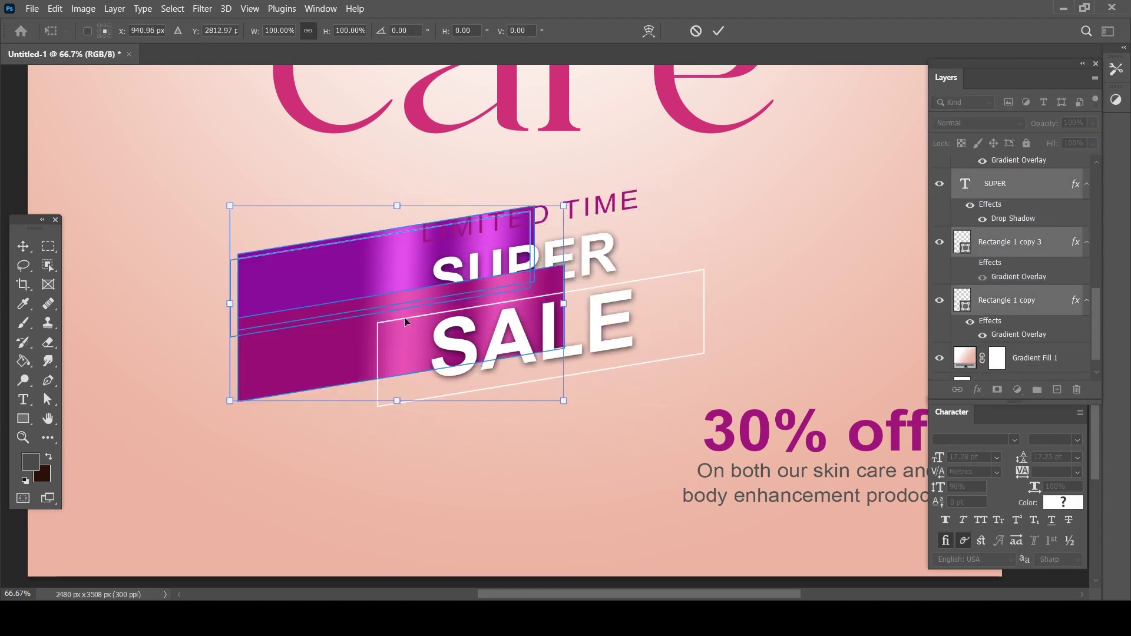
pyautogui.press('Return')
pyautogui.hotkey('ctrl', 'z')
pyautogui.hotkey('ctrl', 'z')
pyautogui.hotkey('ctrl', 'z')
# Add Rectangle 1 copy 2 to the selection, cancelling a trial move
pyautogui.scroll(3, 1022, 284)
pyautogui.click(1022, 291)
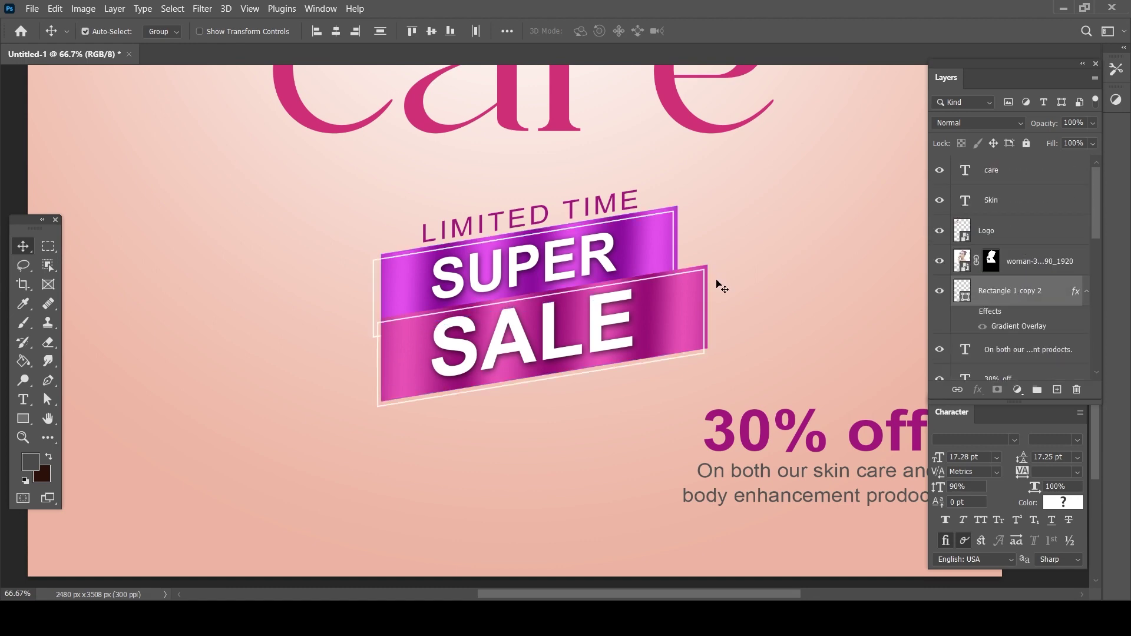
pyautogui.hotkey('ctrl', 'z')
pyautogui.hotkey('ctrl', 't')
pyautogui.moveTo(616, 310); pyautogui.dragTo(329, 240)
pyautogui.press('Escape')
# Group the selected banner layers as Super Sale and review the poster
pyautogui.hotkey('ctrl', 'g')
pyautogui.click(940, 251)
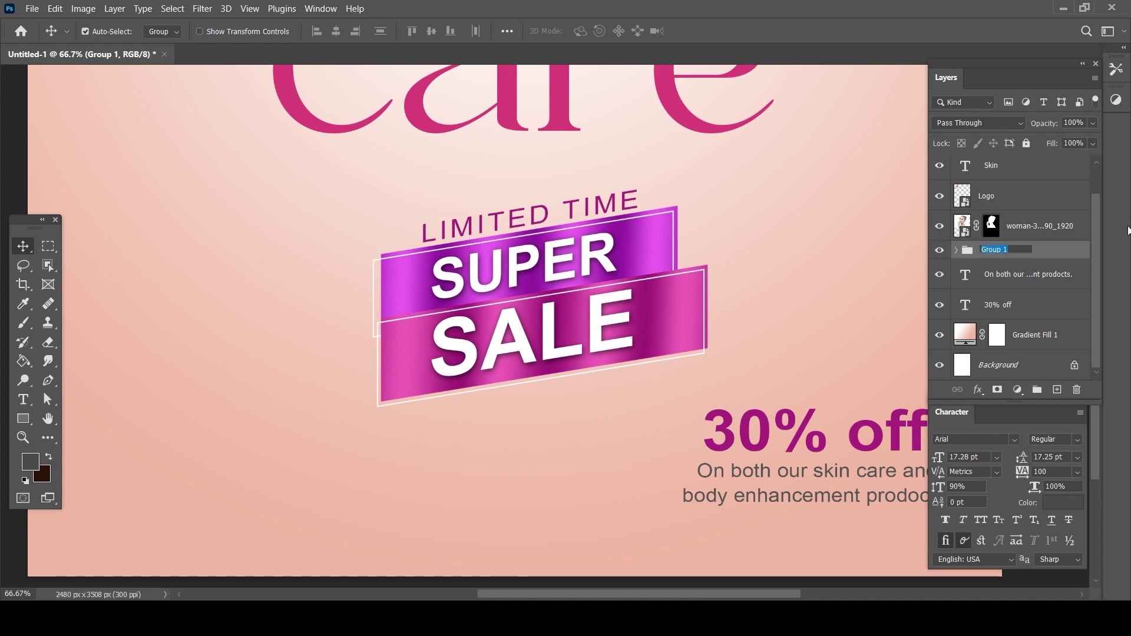
pyautogui.hotkey('ctrl', 't')
pyautogui.moveTo(501, 362); pyautogui.dragTo(444, 355)
pyautogui.press('Escape')
pyautogui.hotkey('ctrl', '-')
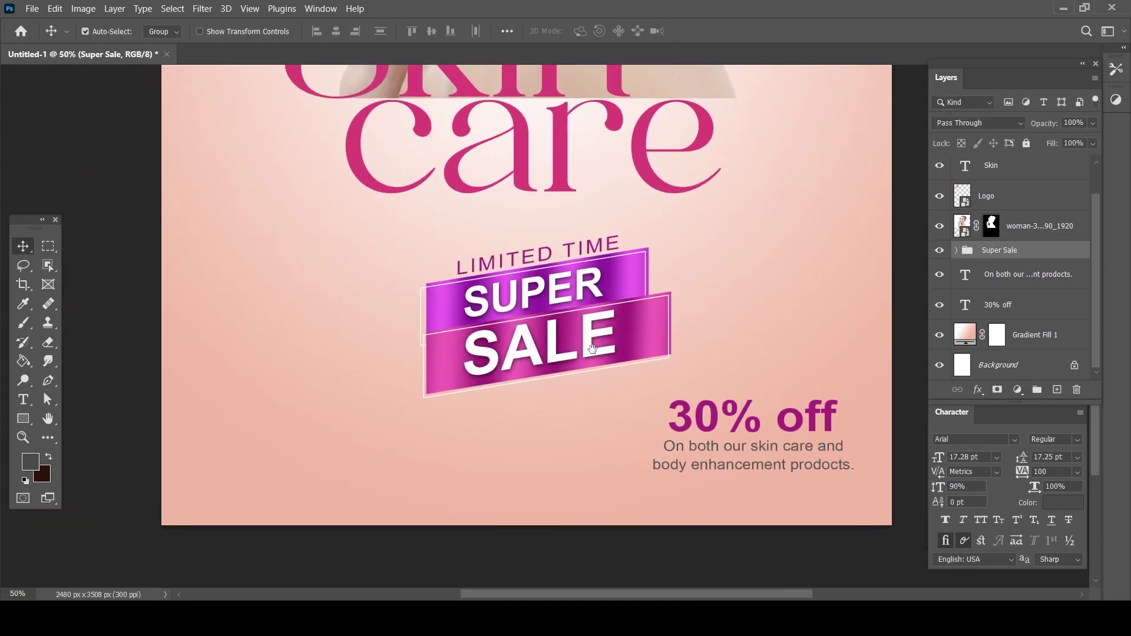
pyautogui.hotkey('ctrl', '-')
pyautogui.hotkey('ctrl', '-')
pyautogui.hotkey('ctrl', '-')
pyautogui.hotkey('ctrl', '+')
pyautogui.hotkey('ctrl', '+')
pyautogui.hotkey('ctrl', '+')
pyautogui.hotkey('ctrl', '+')
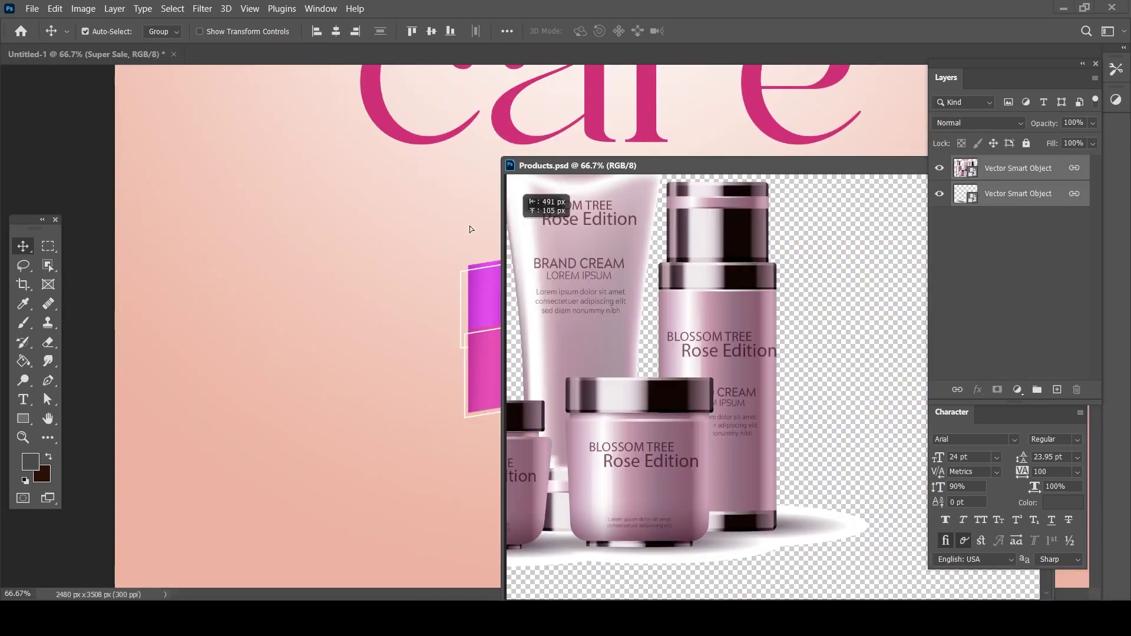
# Bring in the product bottles, scale them to about 70%, and place them left of the banner
pyautogui.moveTo(423, 118); pyautogui.dragTo(389, 236)
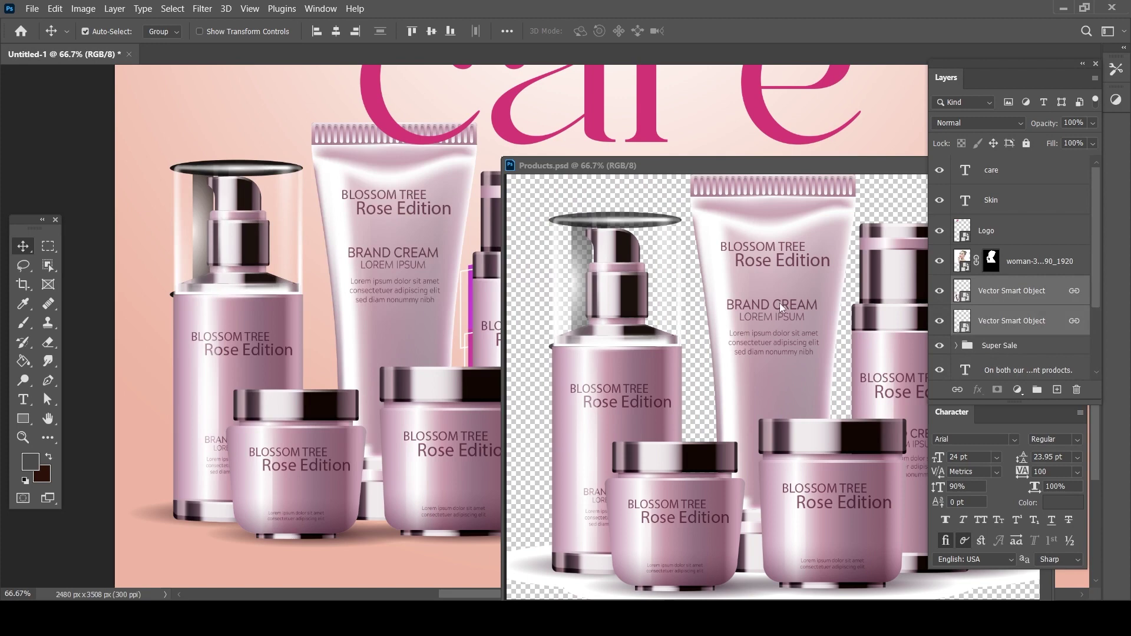
pyautogui.hotkey('ctrl', 't')
pyautogui.moveTo(659, 151); pyautogui.dragTo(518, 245)
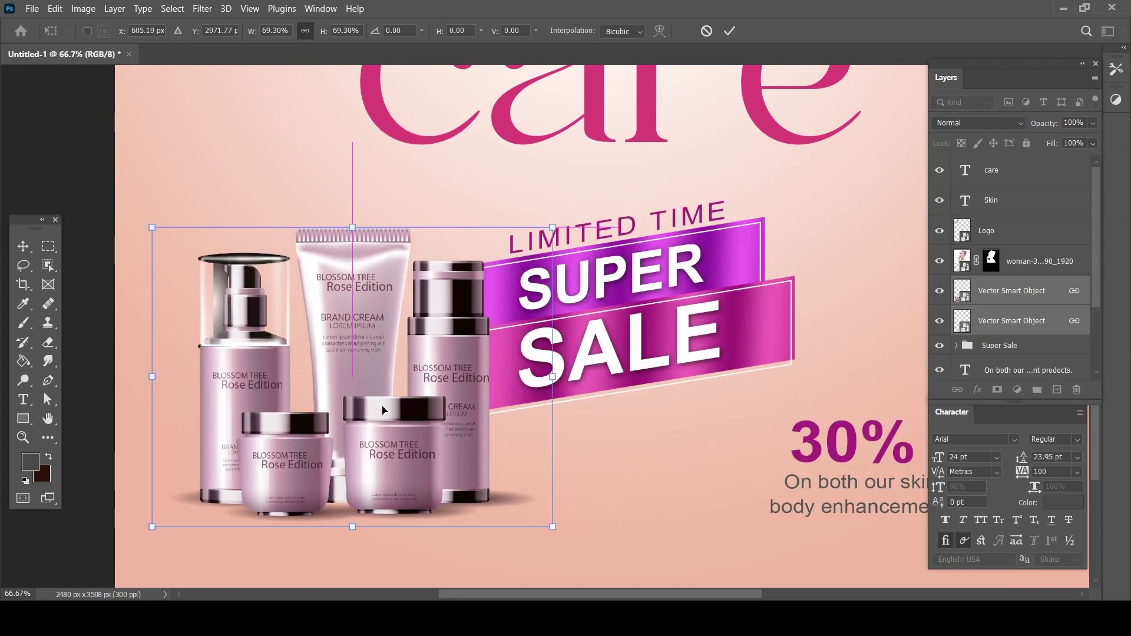
pyautogui.hotkey('ctrl', '-')
pyautogui.moveTo(407, 433)
pyautogui.mouseDown()
pyautogui.moveTo(429, 394)
pyautogui.moveTo(420, 408)
pyautogui.mouseUp()
pyautogui.press('Return')
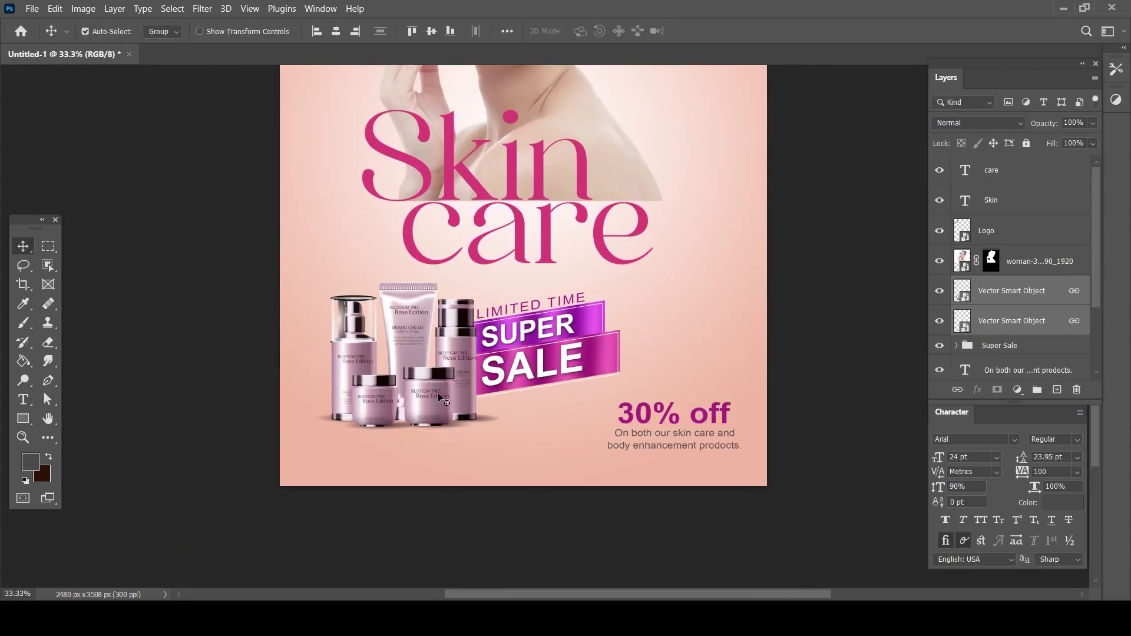
# Enlarge the Super Sale banner and reposition it beside the products
pyautogui.moveTo(527, 342)
pyautogui.mouseDown()
pyautogui.moveTo(553, 338)
pyautogui.moveTo(539, 348)
pyautogui.mouseUp()
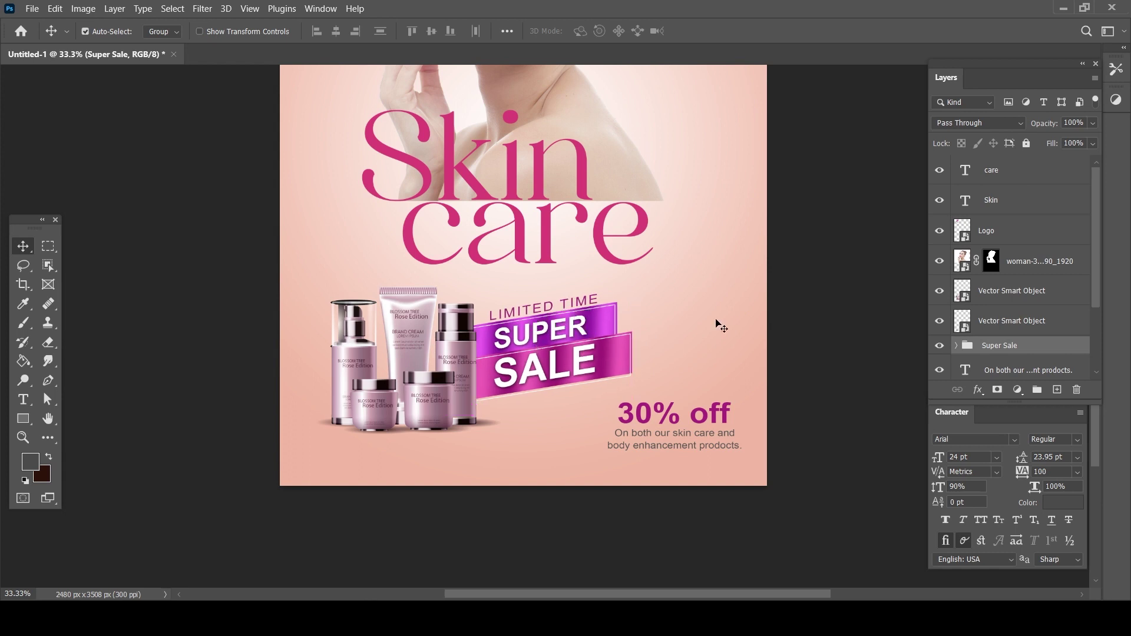
pyautogui.hotkey('ctrl', 't')
pyautogui.moveTo(633, 297); pyautogui.dragTo(677, 269)
pyautogui.press('Return')
pyautogui.moveTo(589, 327); pyautogui.dragTo(557, 377)
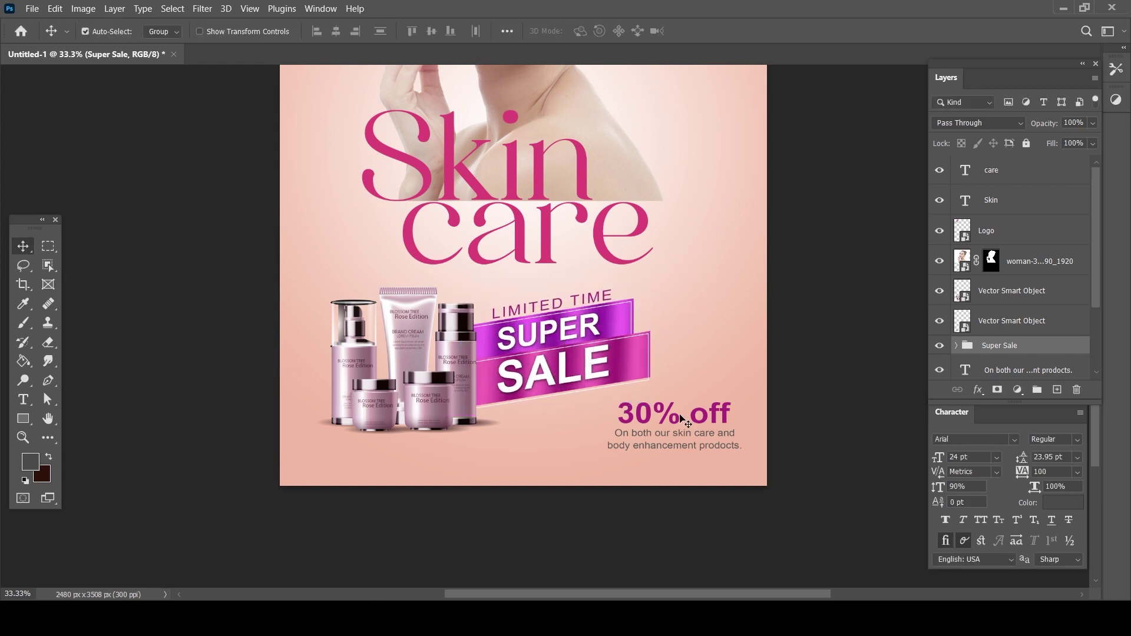
pyautogui.click(23, 418)
# Draw a wide bar along the poster's bottom edge with the ribbon's gradient style and no outline
pyautogui.moveTo(278, 476); pyautogui.dragTo(772, 499)
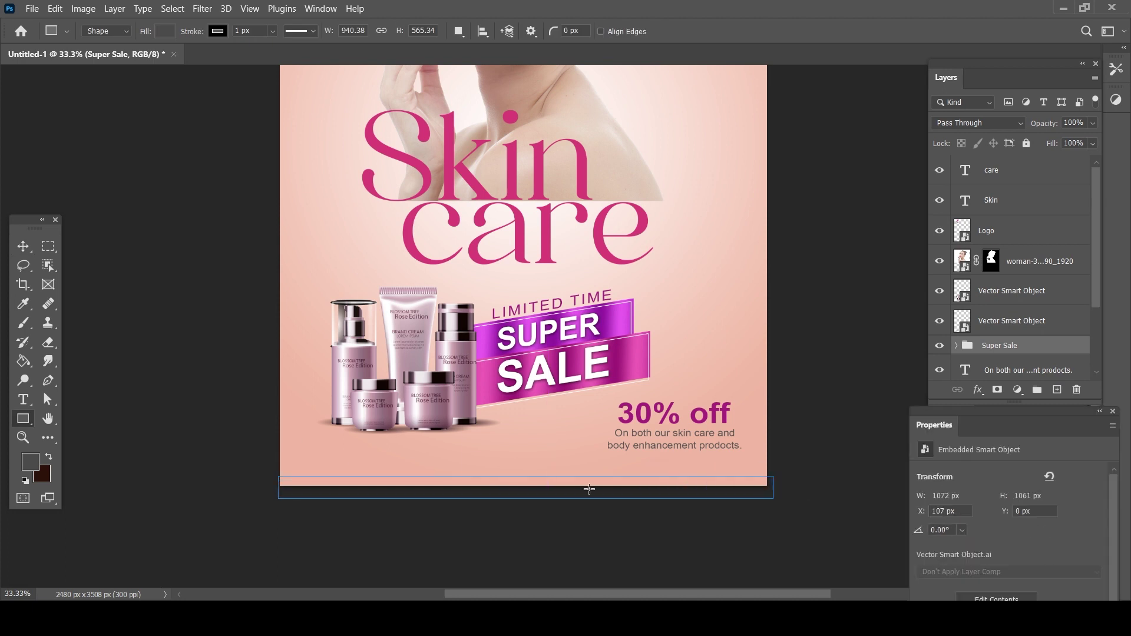
pyautogui.click(23, 246)
pyautogui.click(1001, 372)
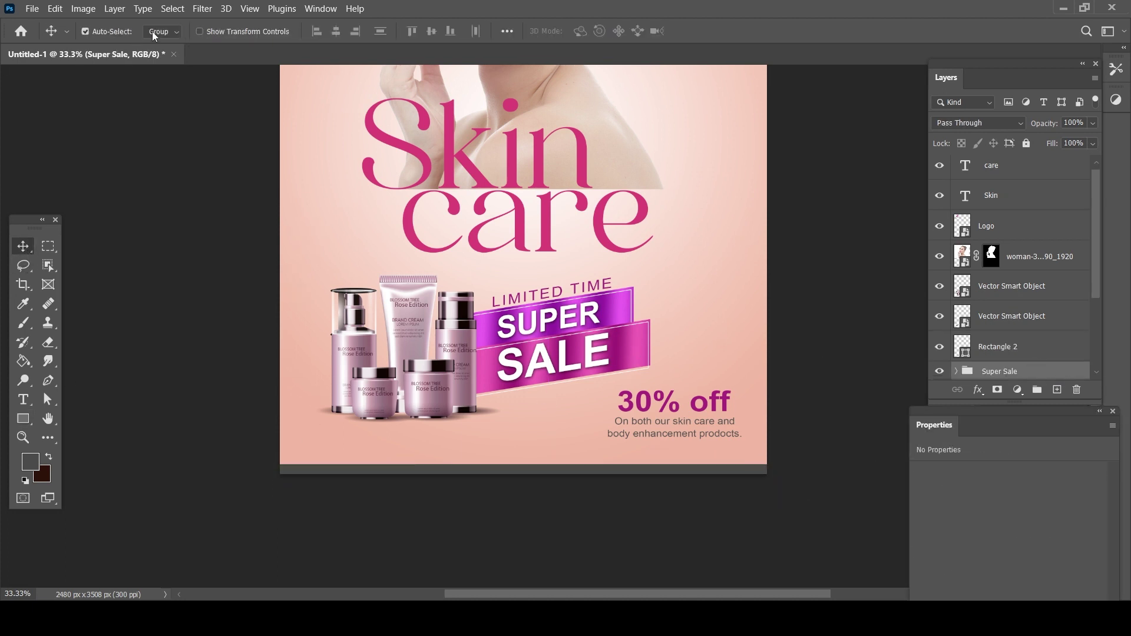
pyautogui.click(607, 311)
pyautogui.rightClick(1073, 278)
pyautogui.click(1047, 454)
pyautogui.rightClick(1040, 172)
pyautogui.click(883, 355)
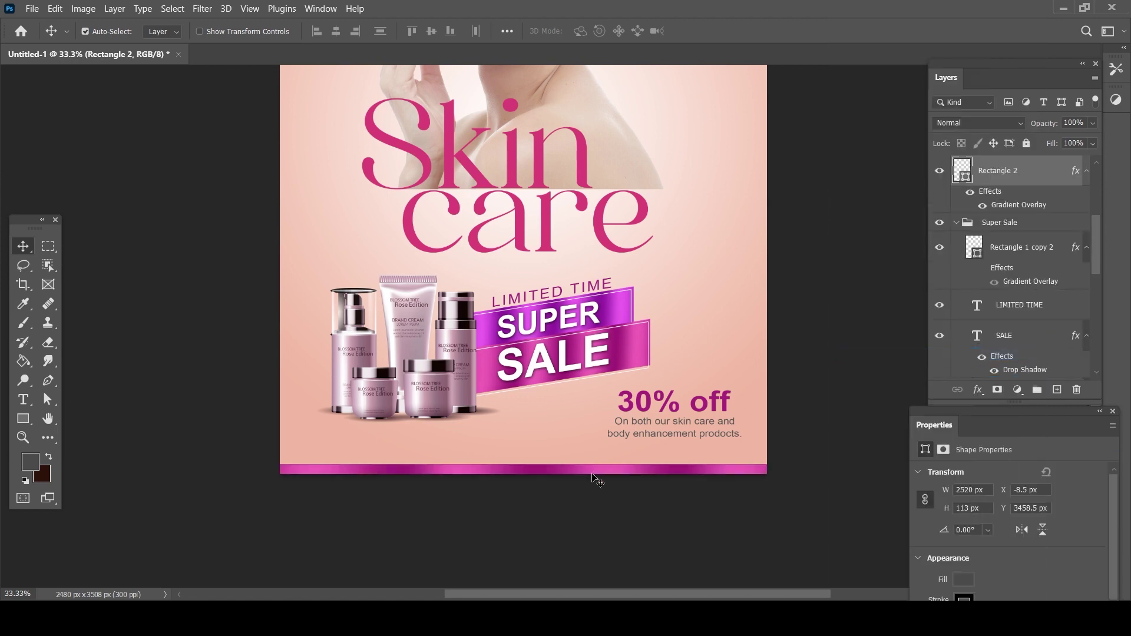
pyautogui.click(23, 418)
pyautogui.click(220, 35)
pyautogui.click(132, 59)
pyautogui.press('v')
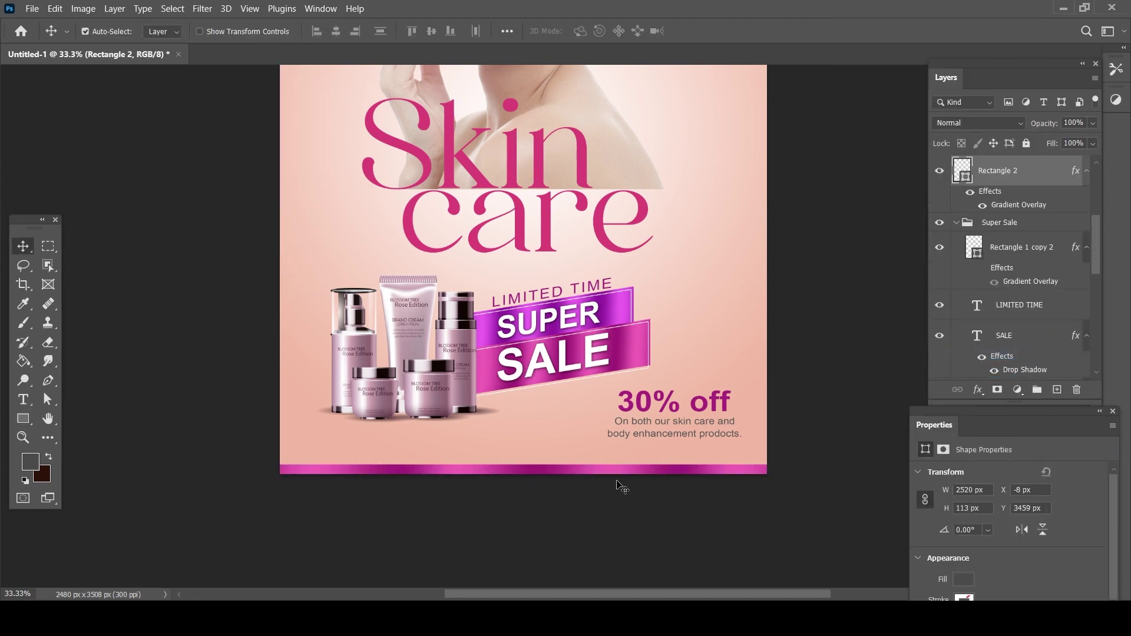
# Duplicate the bottom bar, move it to the right half, and give it the brighter ribbon gradient
pyautogui.hotkey('ctrl', 'j')
pyautogui.hotkey('ctrl', 't')
pyautogui.moveTo(445, 470); pyautogui.dragTo(690, 471)
pyautogui.press('Return')
pyautogui.click(1025, 337)
pyautogui.rightClick(1076, 337)
pyautogui.click(1057, 244)
pyautogui.click(701, 472)
pyautogui.rightClick(1048, 182)
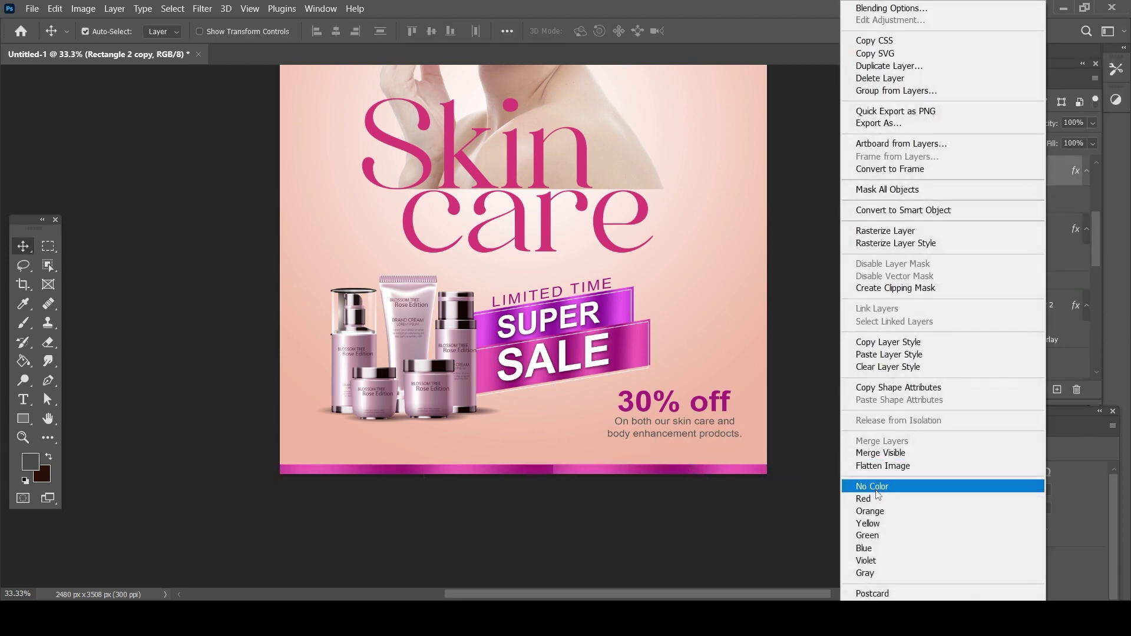
pyautogui.click(880, 355)
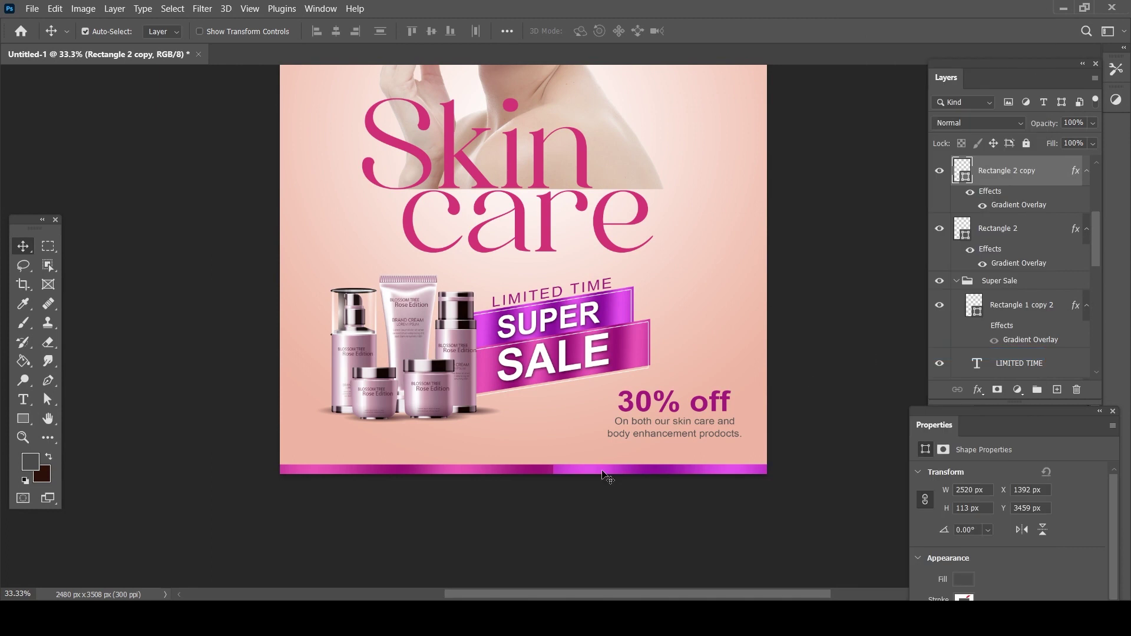
pyautogui.keyDown('shift'); pyautogui.click(511, 471); pyautogui.keyUp('shift')
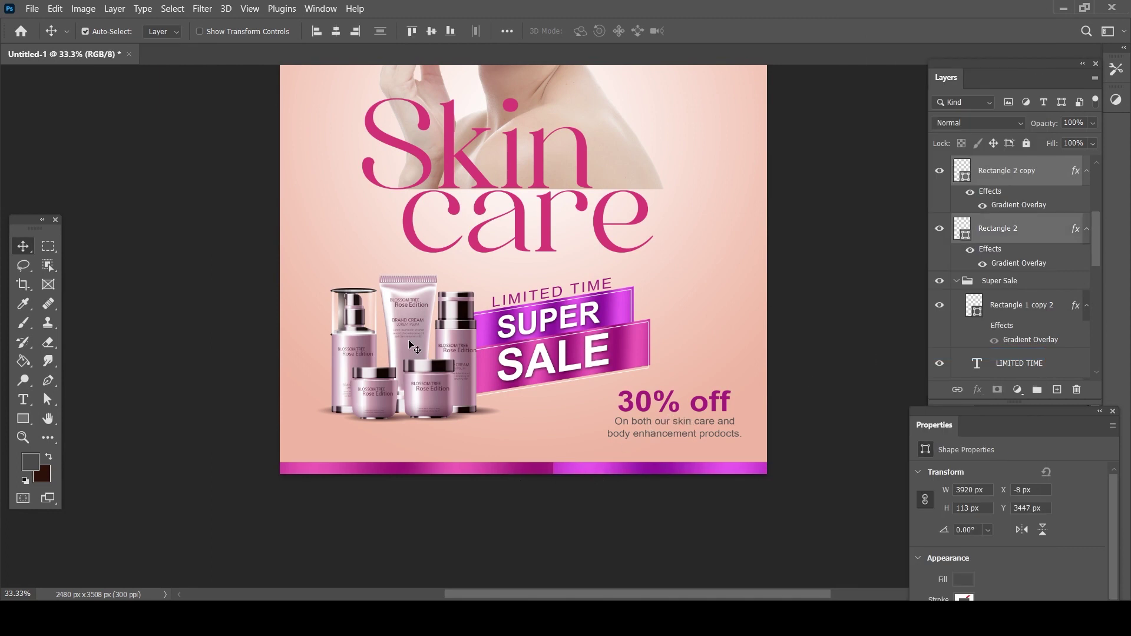
# Nudge the products and banner down slightly and enlarge the 30% off text to about 112%
pyautogui.click(162, 31)
pyautogui.moveTo(544, 323)
pyautogui.mouseDown()
pyautogui.moveTo(586, 348)
pyautogui.moveTo(601, 331)
pyautogui.mouseUp()
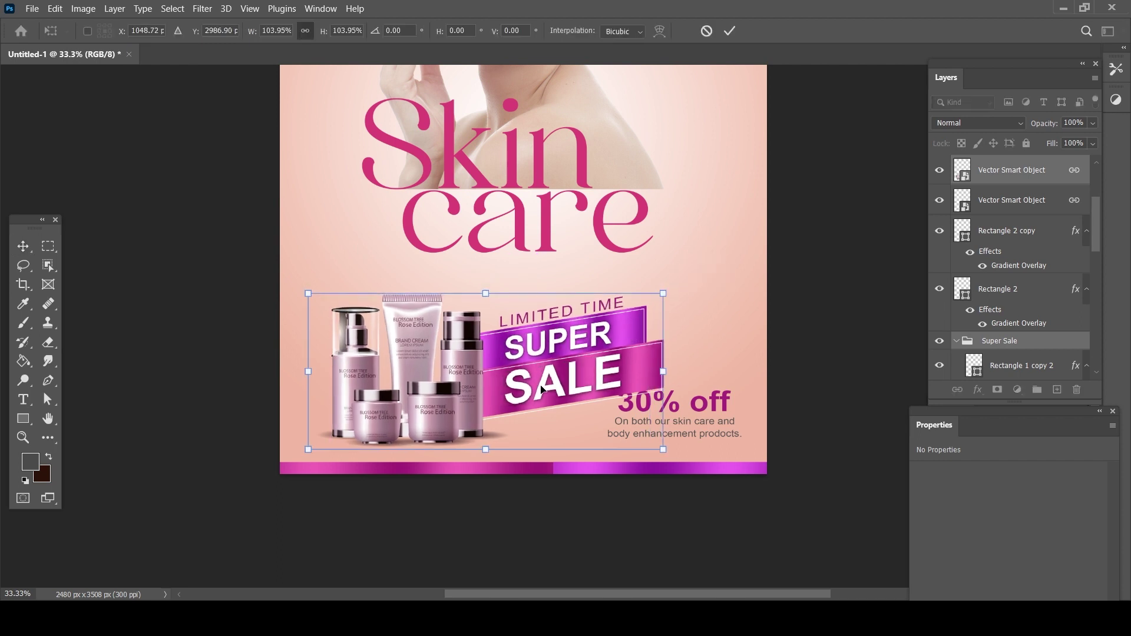
pyautogui.click(707, 412)
pyautogui.hotkey('ctrl', 't')
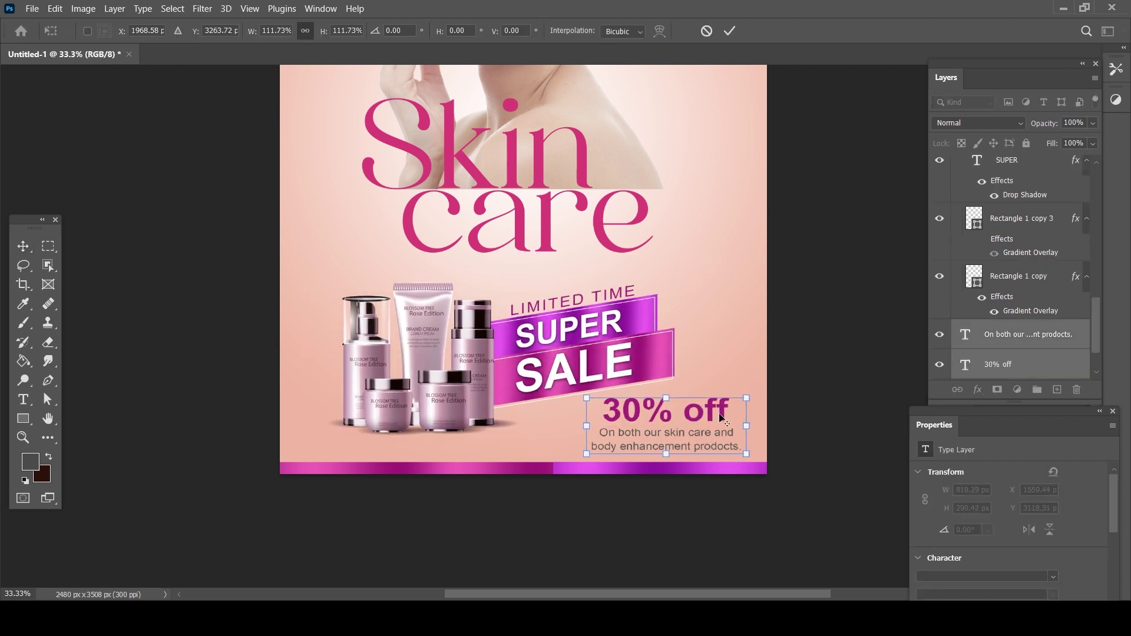
pyautogui.press('Return')
# Select the Gradient Fill 1 background layer and zoom out to view the whole poster
pyautogui.click(621, 411)
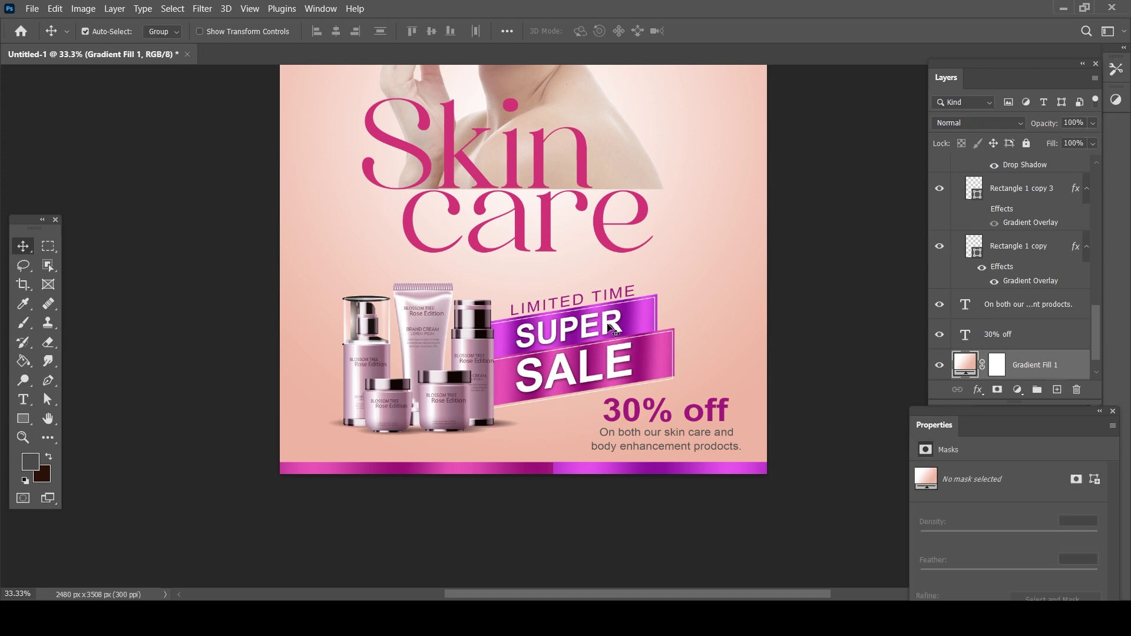
pyautogui.scroll(3, 613, 329)
pyautogui.hotkey('ctrl', '-')
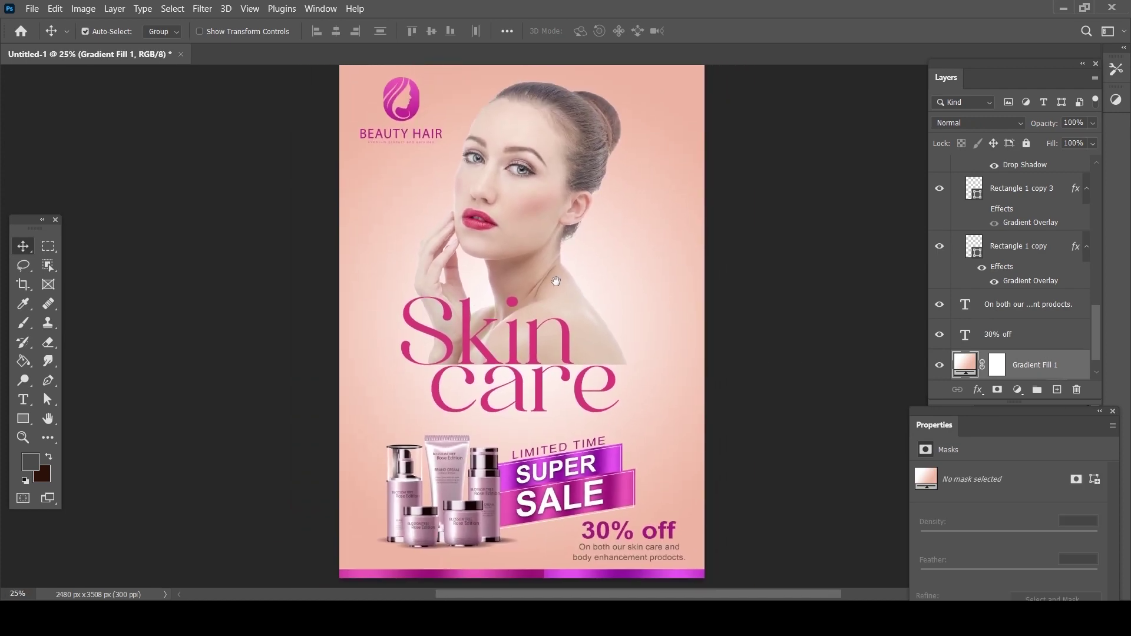
pyautogui.moveTo(556, 281); pyautogui.dragTo(560, 284)
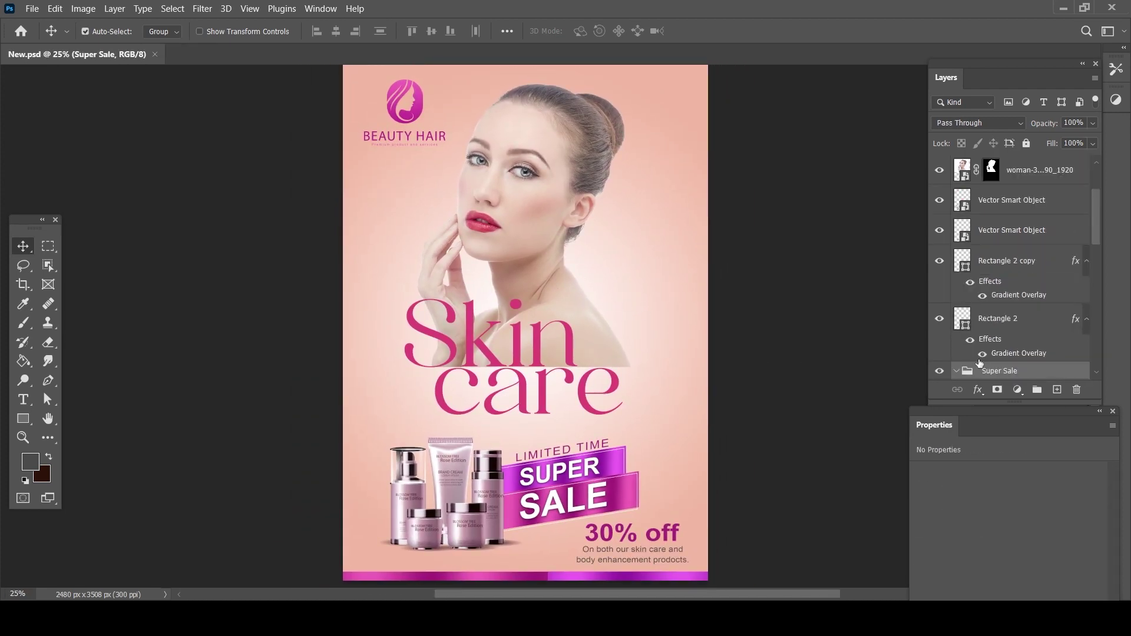
pyautogui.click(162, 31)
# Paste the Rectangle 1 ribbon's gradient style onto the Skin text and reduce its gradient scale
pyautogui.click(159, 56)
pyautogui.click(633, 490)
pyautogui.rightClick(1075, 337)
pyautogui.click(539, 341)
pyautogui.rightClick(1027, 169)
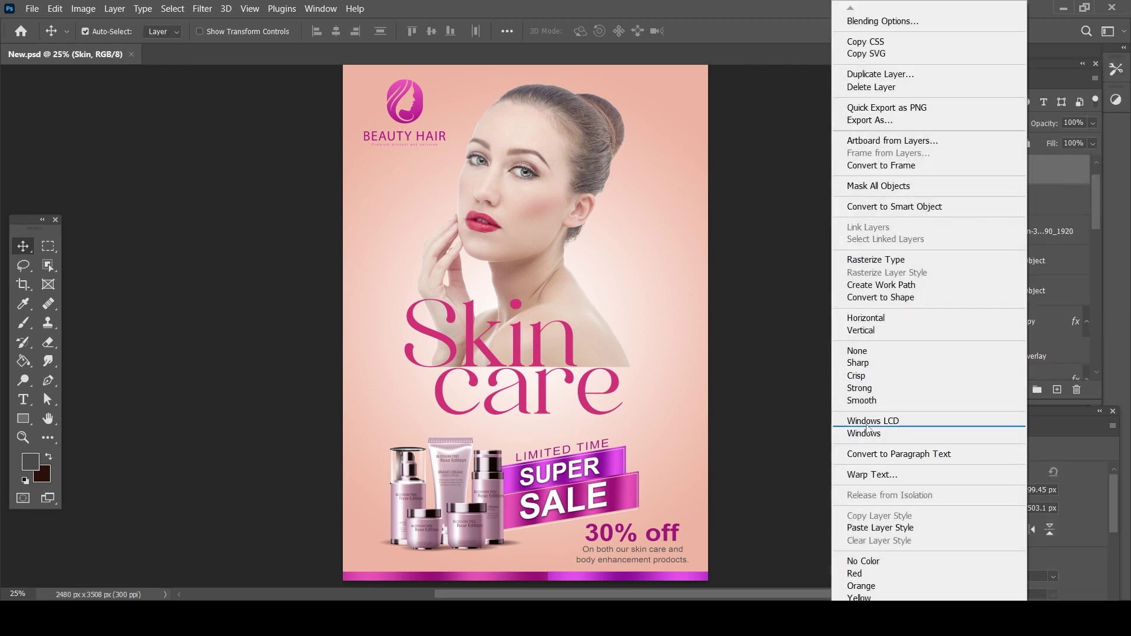
pyautogui.click(874, 528)
pyautogui.doubleClick(1076, 171)
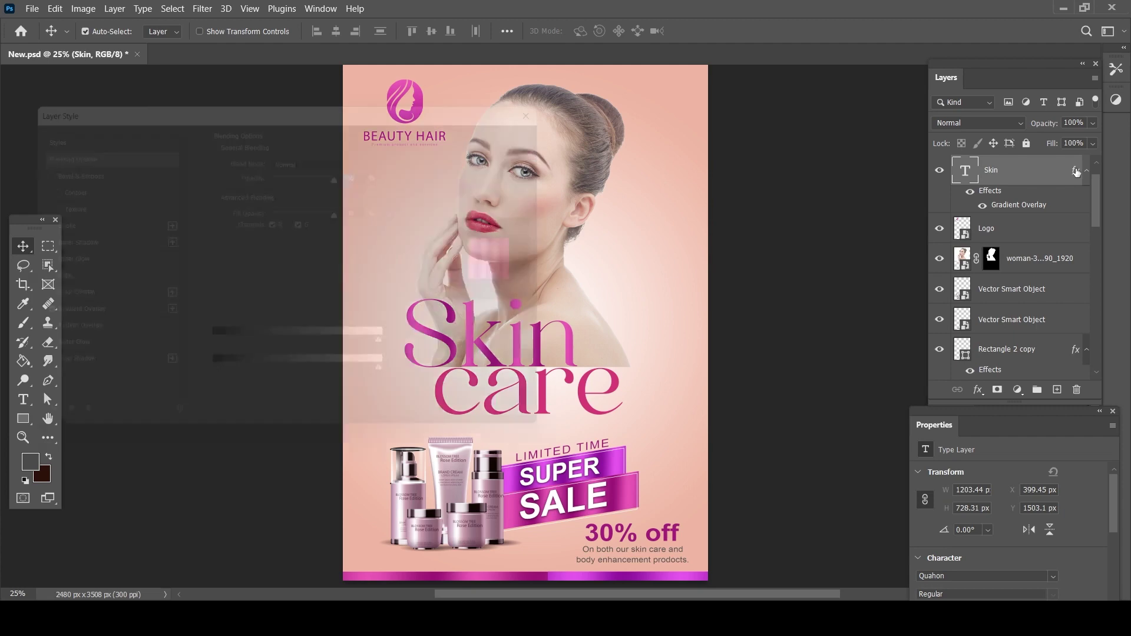
pyautogui.click(101, 328)
pyautogui.moveTo(236, 102); pyautogui.dragTo(869, 91)
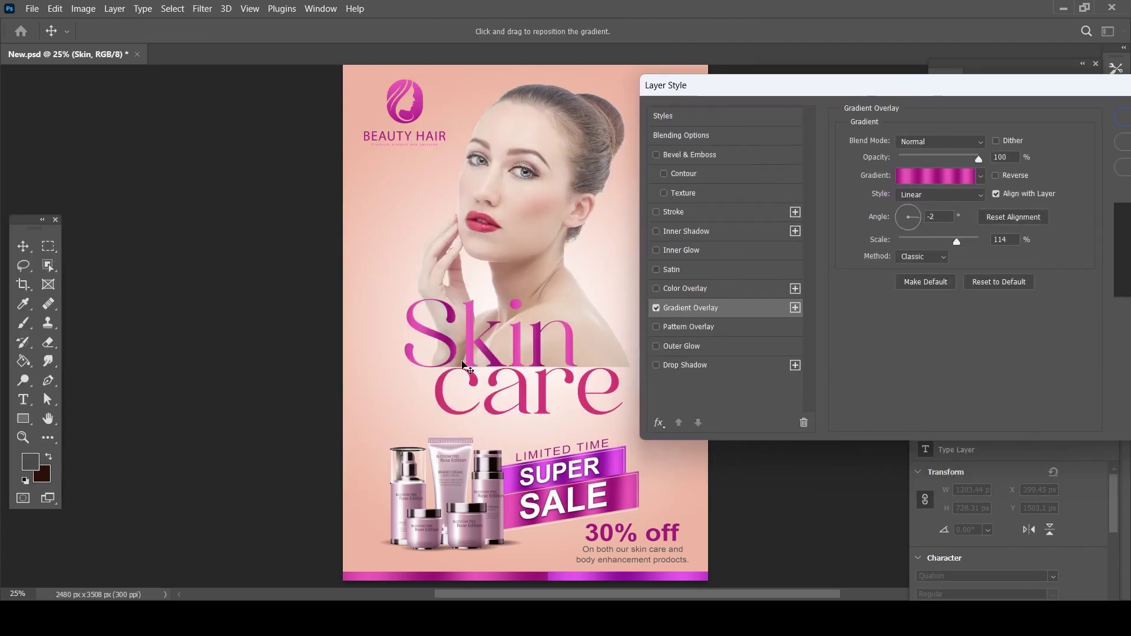
pyautogui.scroll(3, 541, 352)
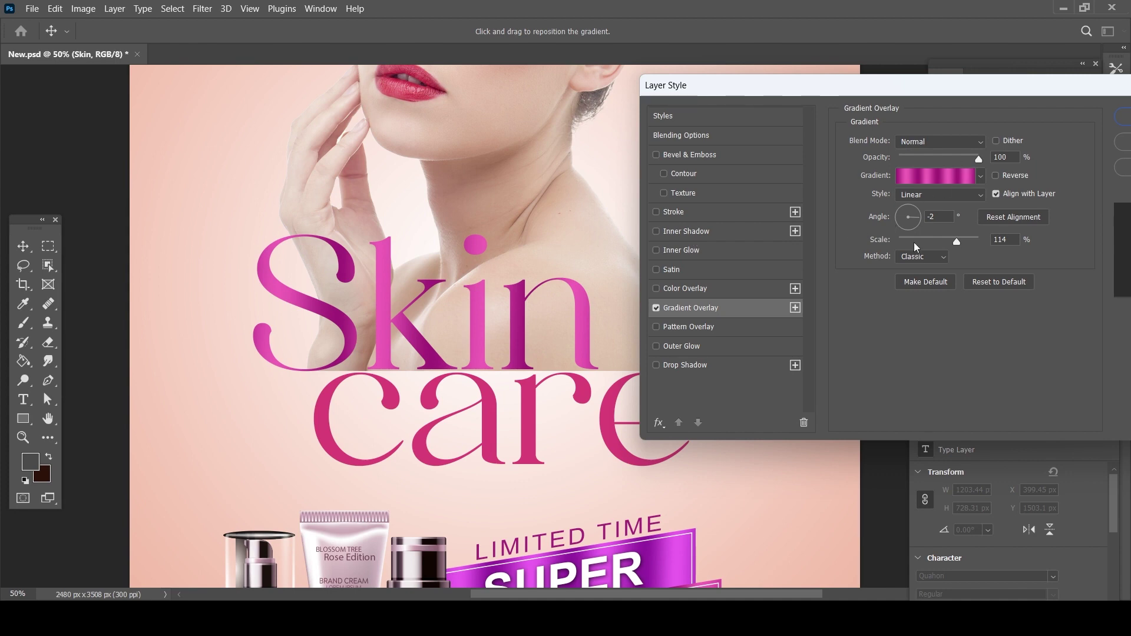
pyautogui.moveTo(941, 241); pyautogui.dragTo(941, 244)
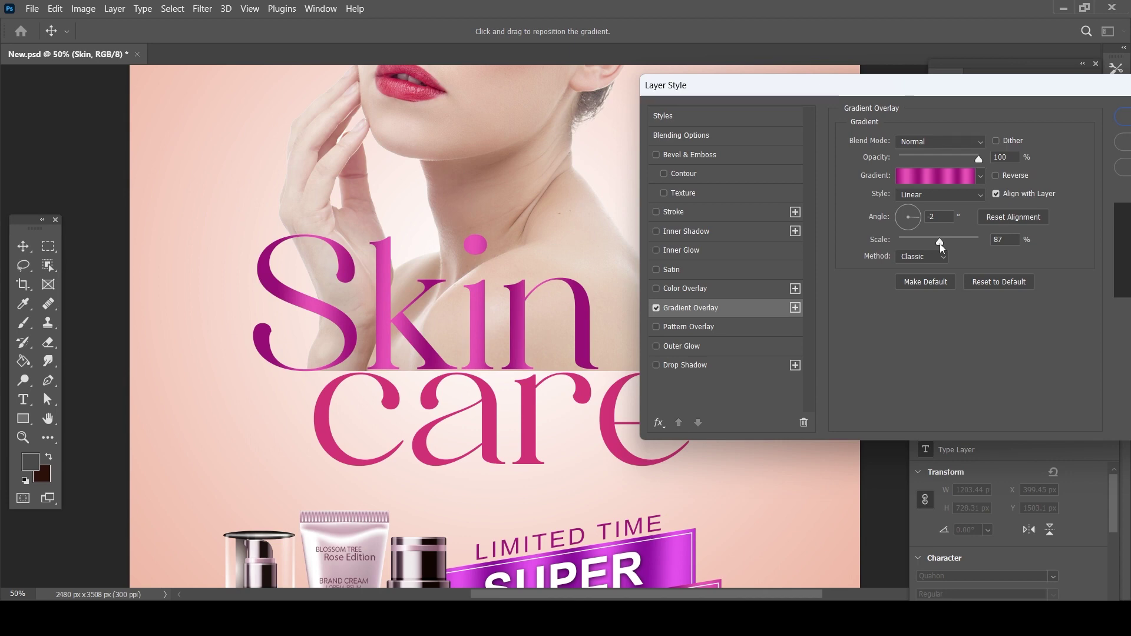
pyautogui.press('Return')
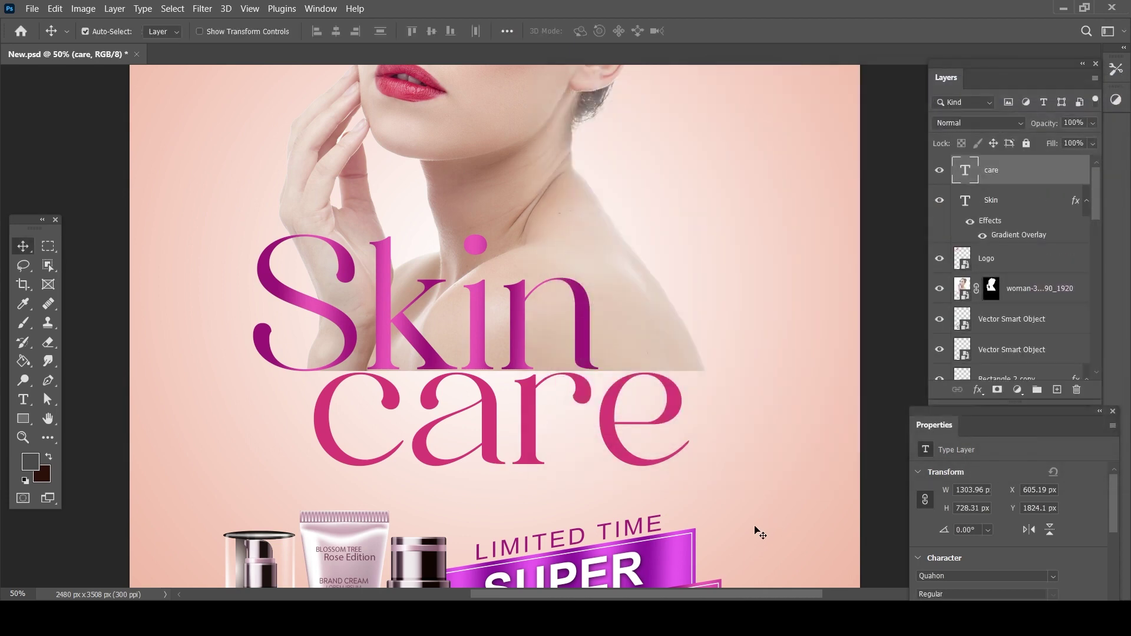
# Paste the Rectangle 1 copy ribbon's gradient style onto the care text, then reopen Skin's styles
pyautogui.click(702, 525)
pyautogui.rightClick(1075, 336)
pyautogui.click(1037, 250)
pyautogui.click(670, 403)
pyautogui.rightClick(1054, 171)
pyautogui.click(942, 525)
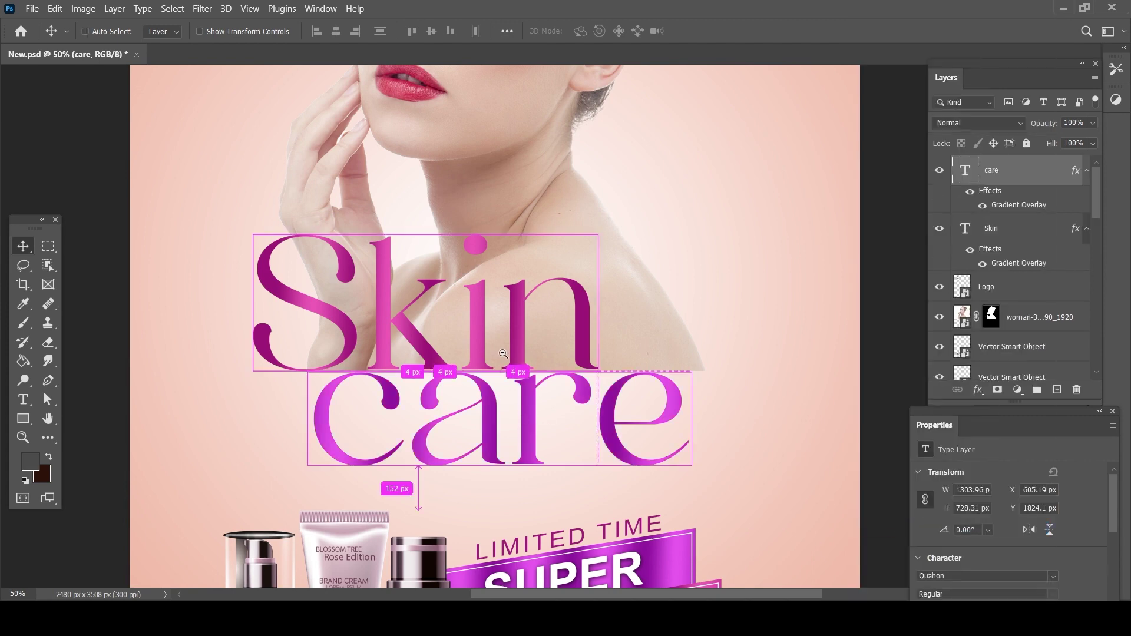
pyautogui.hotkey('ctrl', '-')
pyautogui.hotkey('ctrl', '-')
pyautogui.click(527, 346)
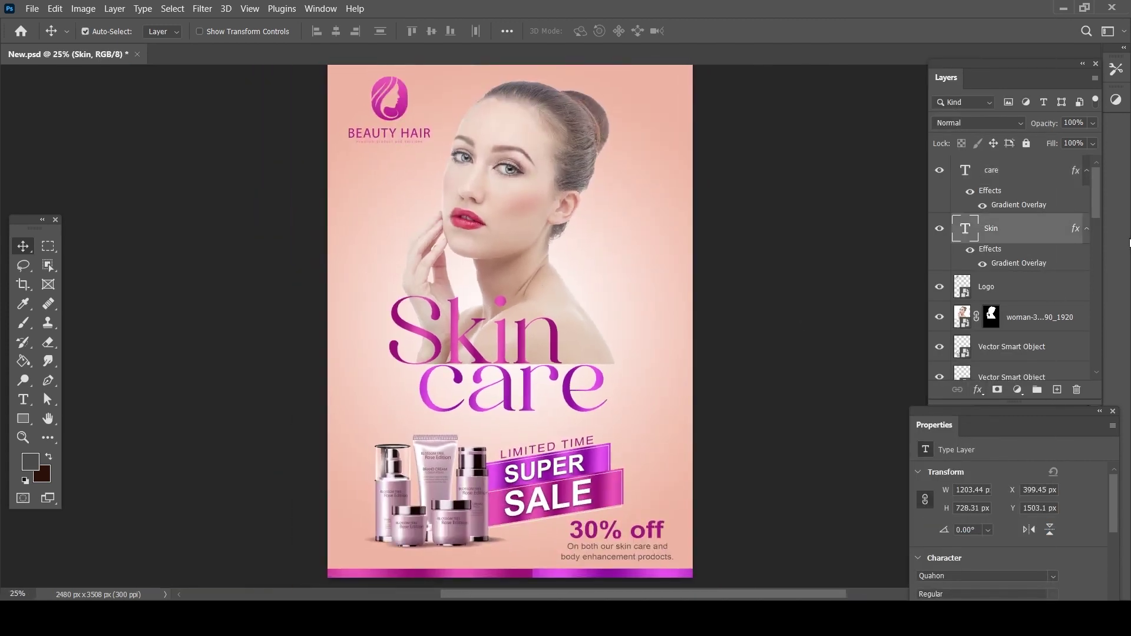
pyautogui.doubleClick(1076, 228)
# Add a faint drop shadow to Skin with distance 8, opacity 35 and a small size
pyautogui.hotkey('ctrl', '+')
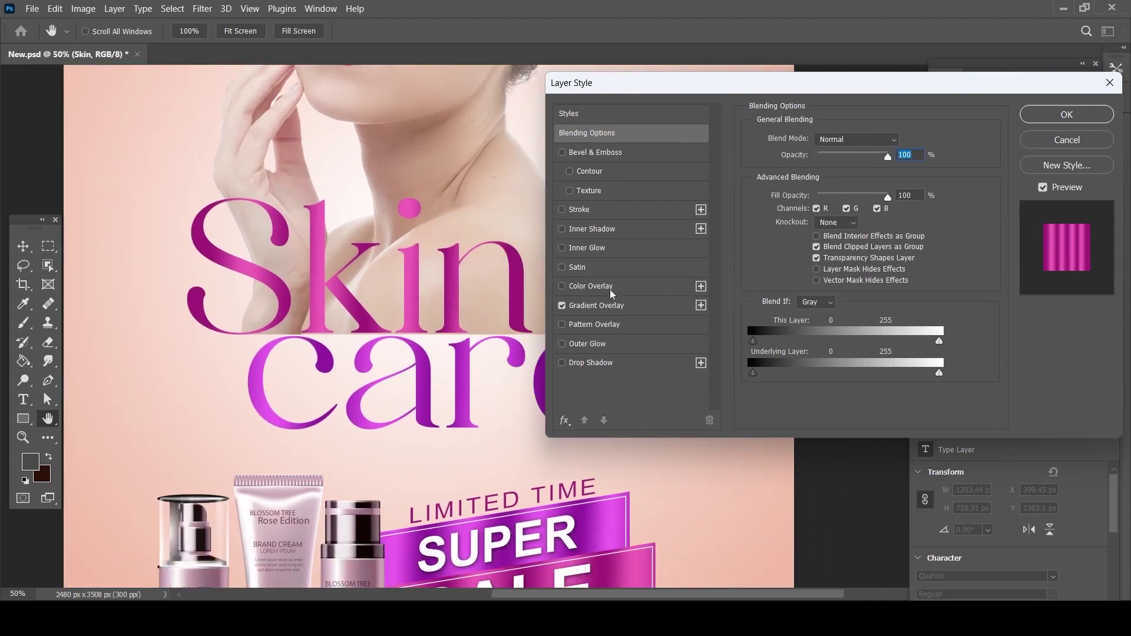
pyautogui.click(619, 363)
pyautogui.moveTo(829, 162); pyautogui.dragTo(821, 162)
pyautogui.moveTo(822, 240)
pyautogui.mouseDown()
pyautogui.moveTo(807, 239)
pyautogui.moveTo(828, 208)
pyautogui.moveTo(810, 208)
pyautogui.mouseUp()
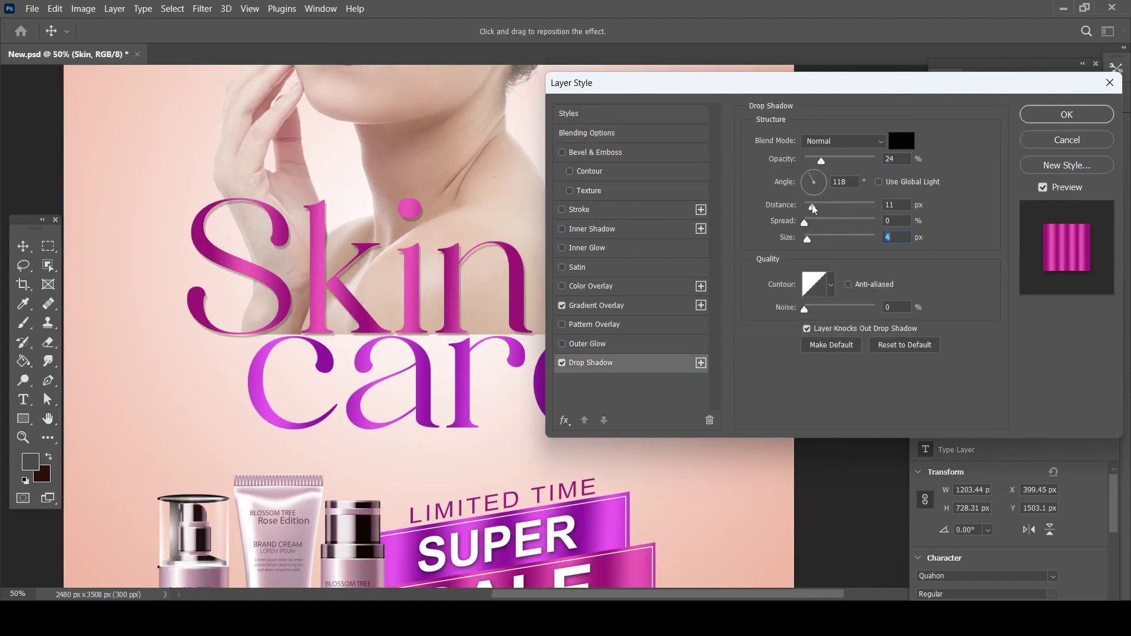
pyautogui.moveTo(821, 162); pyautogui.dragTo(829, 162)
pyautogui.moveTo(808, 239); pyautogui.dragTo(813, 240)
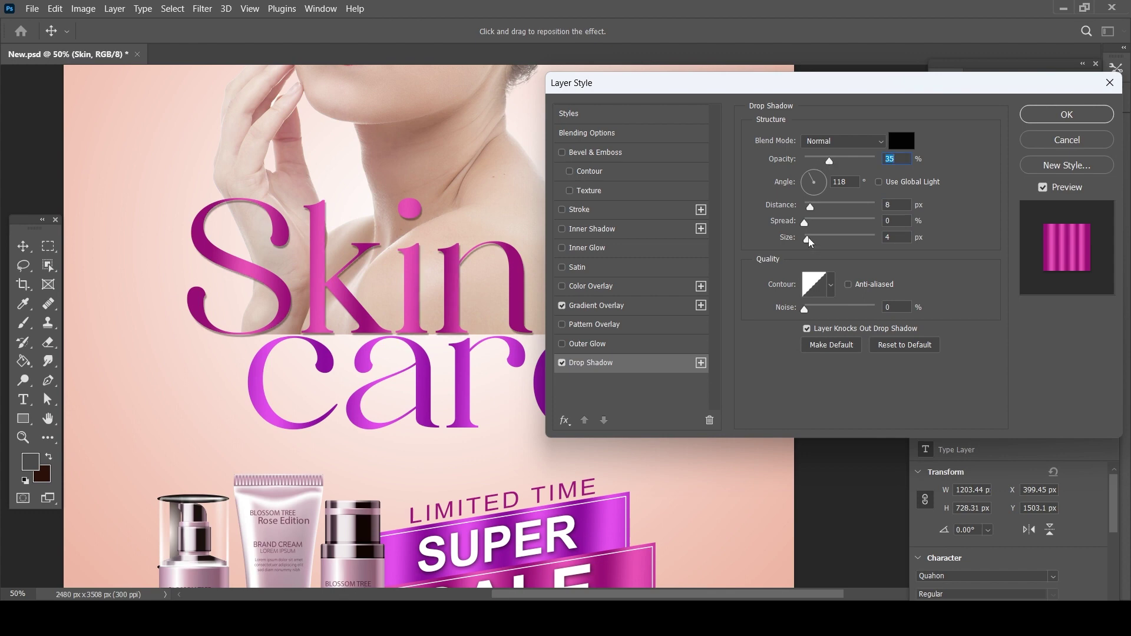
pyautogui.click(1063, 118)
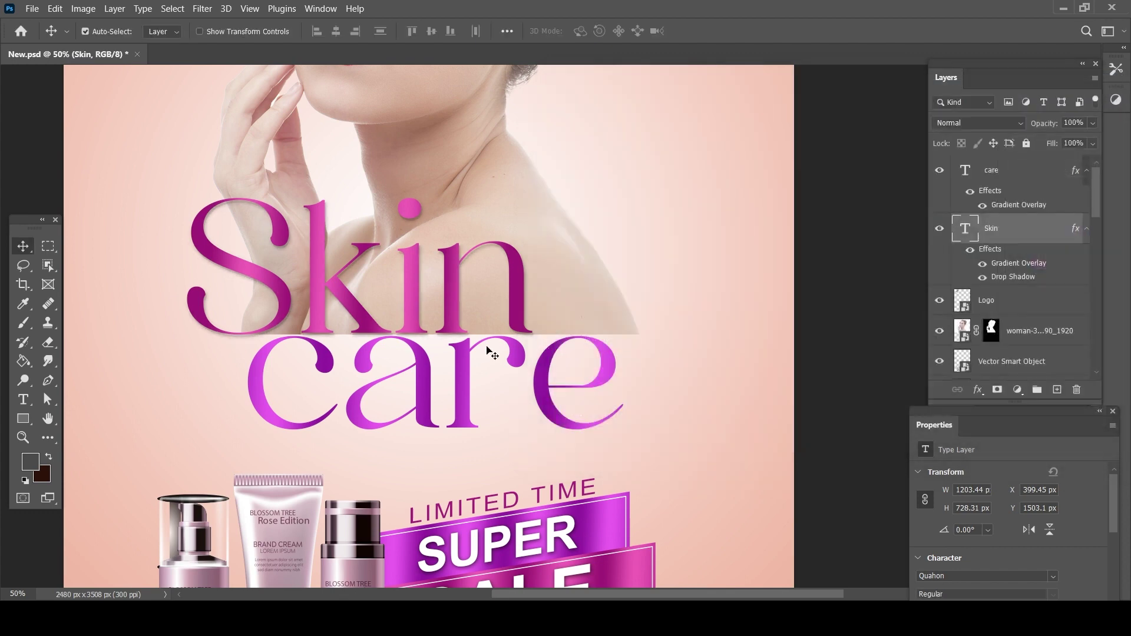
# Hide the Skin drop shadow and target the model photo's layer mask
pyautogui.hotkey('ctrl', '-')
pyautogui.hotkey('ctrl', '-')
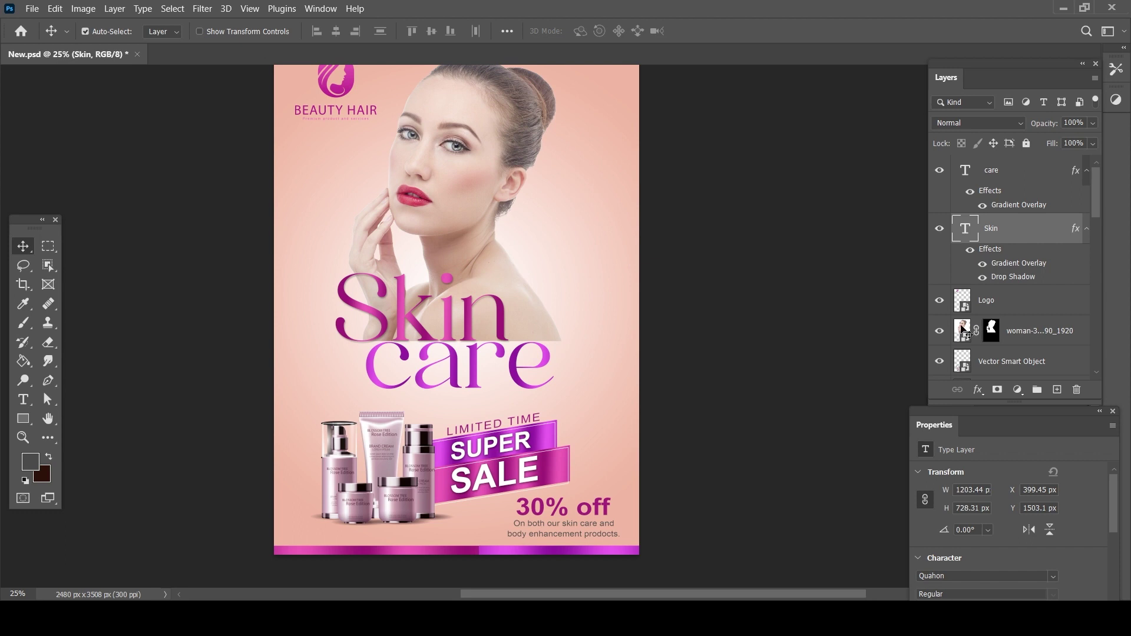
pyautogui.click(982, 280)
pyautogui.click(995, 332)
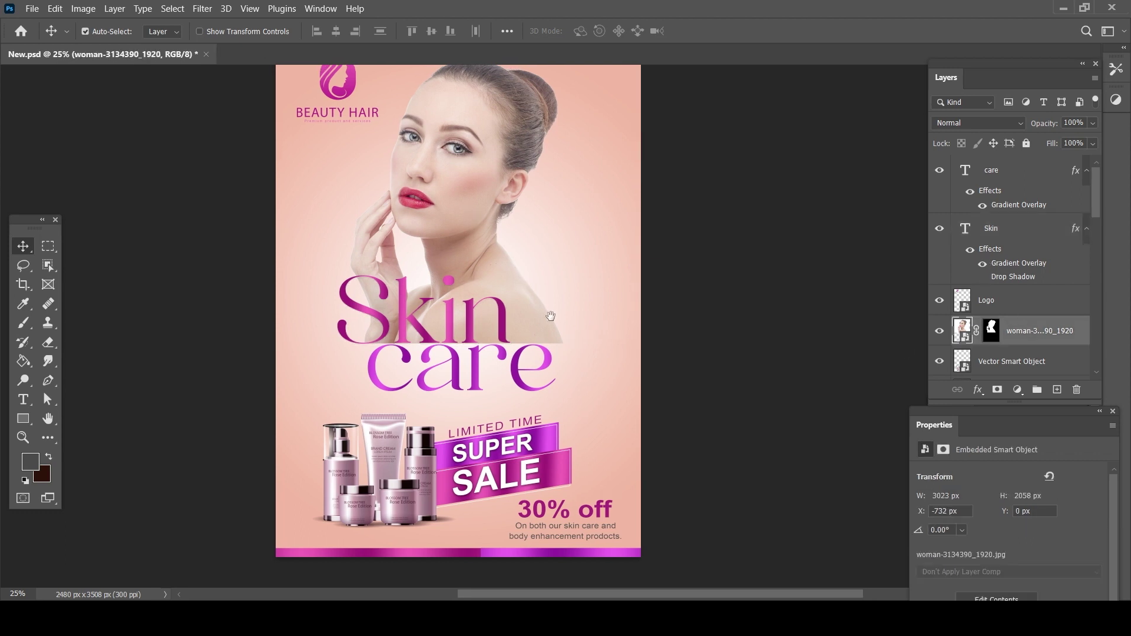
pyautogui.click(994, 332)
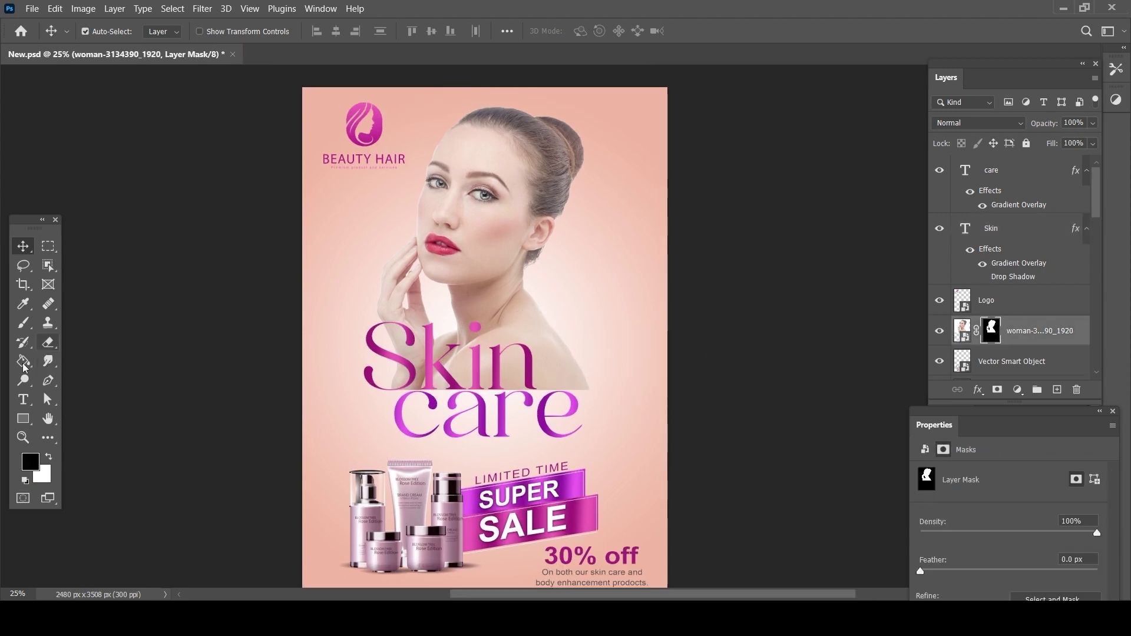
pyautogui.click(24, 322)
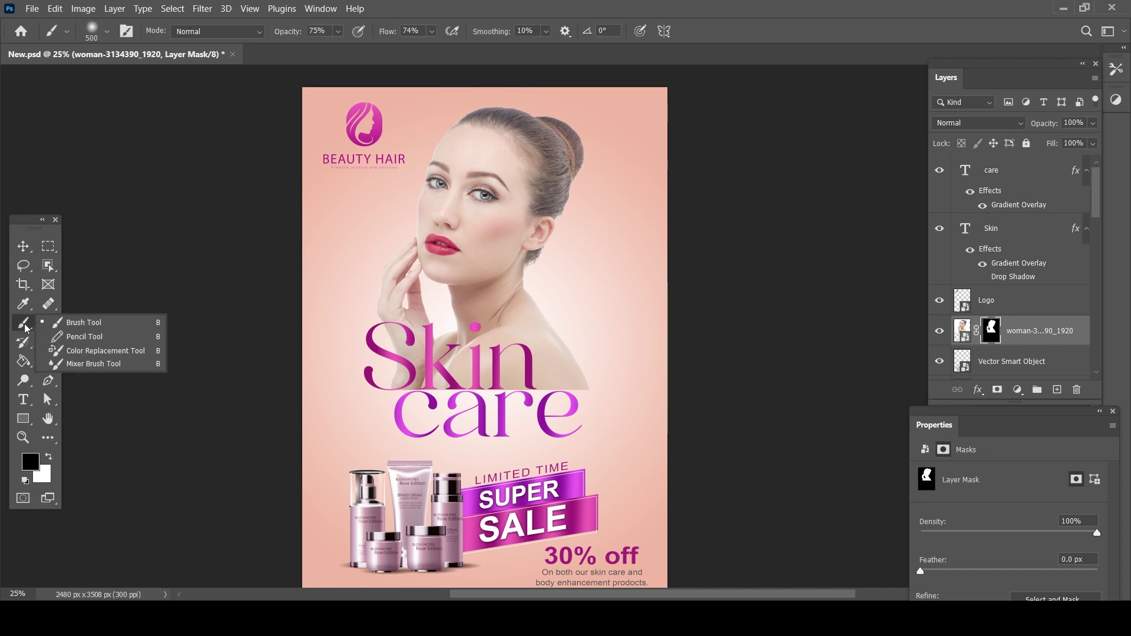
# Place the bokeh image as layer O928W10 beneath the model photo and move it higher
pyautogui.press(']')
pyautogui.press(']')
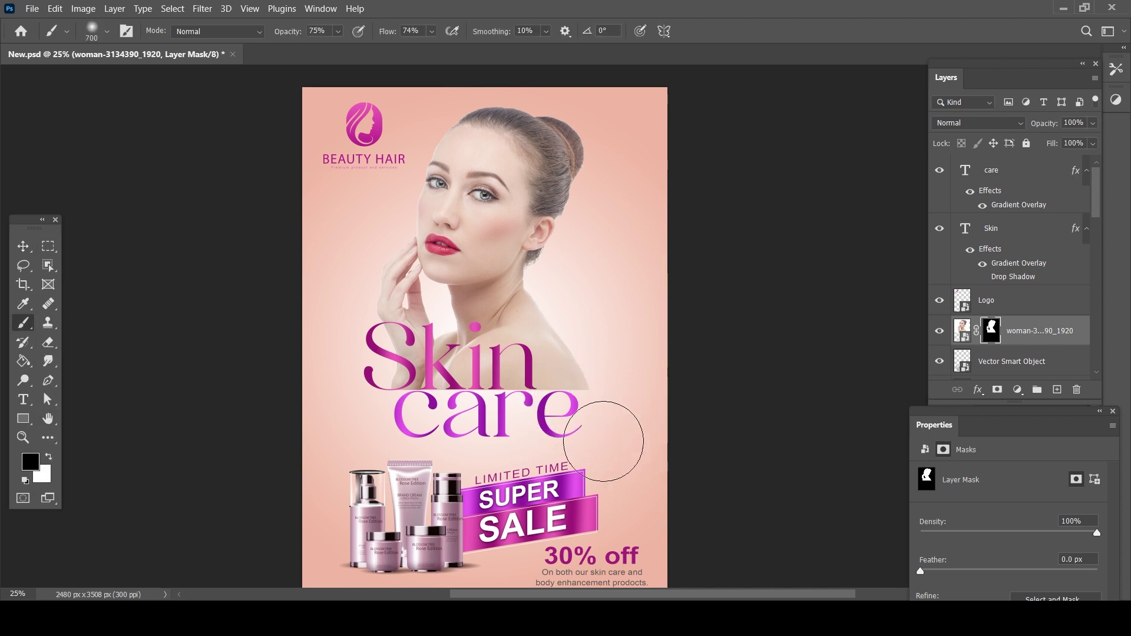
pyautogui.press('[')
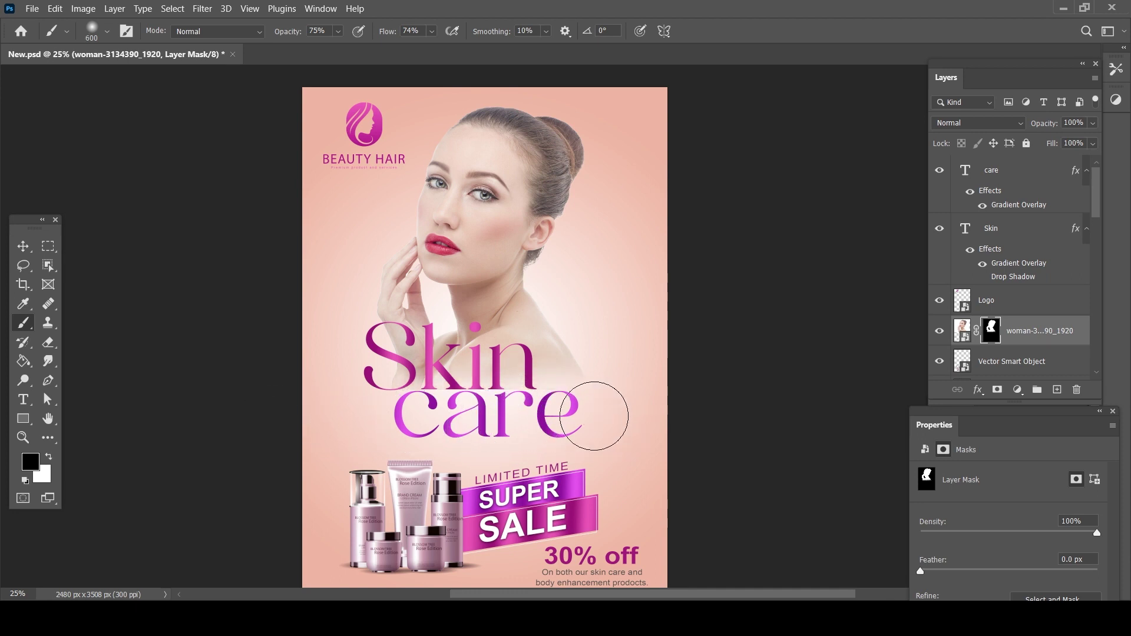
pyautogui.press('v')
pyautogui.press('Return')
pyautogui.moveTo(1043, 330); pyautogui.dragTo(1043, 368)
pyautogui.moveTo(612, 252); pyautogui.dragTo(611, 237)
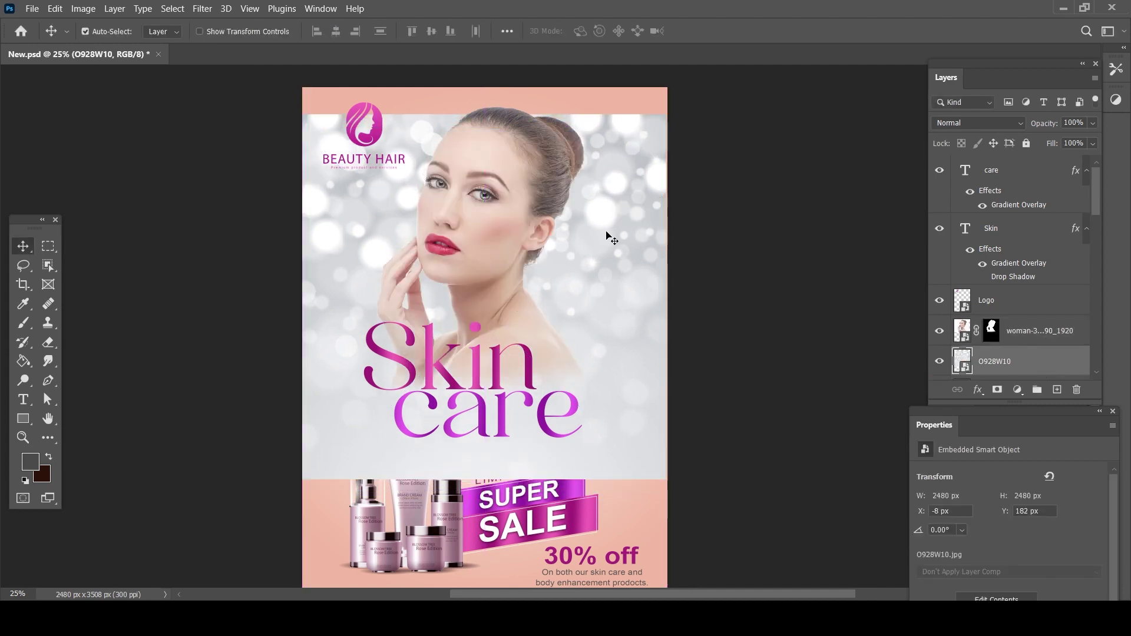
# Shrink the bokeh image, add a layer mask, and paint its right and top edges away
pyautogui.hotkey('ctrl', 't')
pyautogui.moveTo(666, 479); pyautogui.dragTo(653, 456)
pyautogui.press('Return')
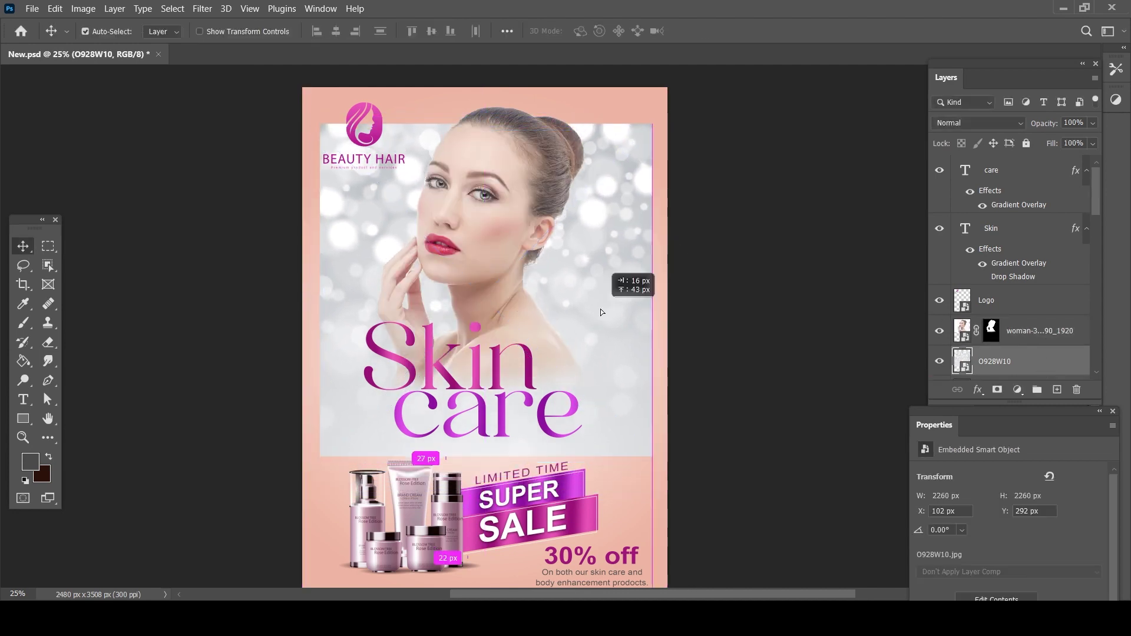
pyautogui.click(998, 390)
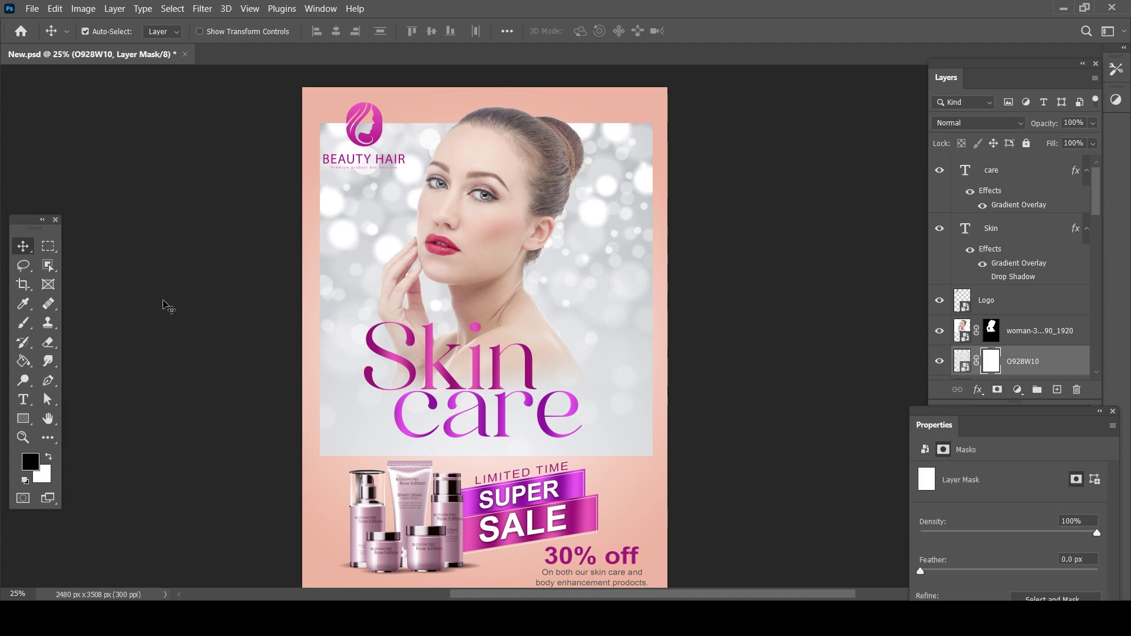
pyautogui.click(26, 330)
pyautogui.moveTo(614, 354)
pyautogui.mouseDown()
pyautogui.moveTo(686, 443)
pyautogui.moveTo(264, 323)
pyautogui.mouseUp()
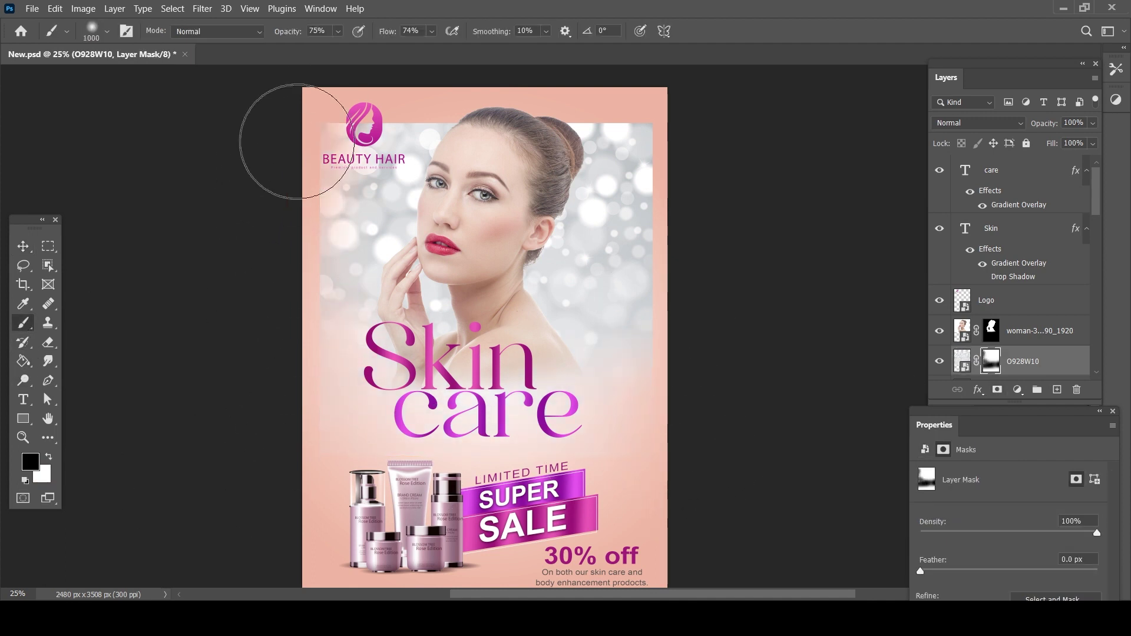
pyautogui.moveTo(695, 126)
pyautogui.mouseDown()
pyautogui.moveTo(725, 280)
pyautogui.moveTo(725, 367)
pyautogui.moveTo(606, 103)
pyautogui.moveTo(536, 55)
pyautogui.mouseUp()
# Set the bokeh layer's blend mode to Lighten and save the poster
pyautogui.press('v')
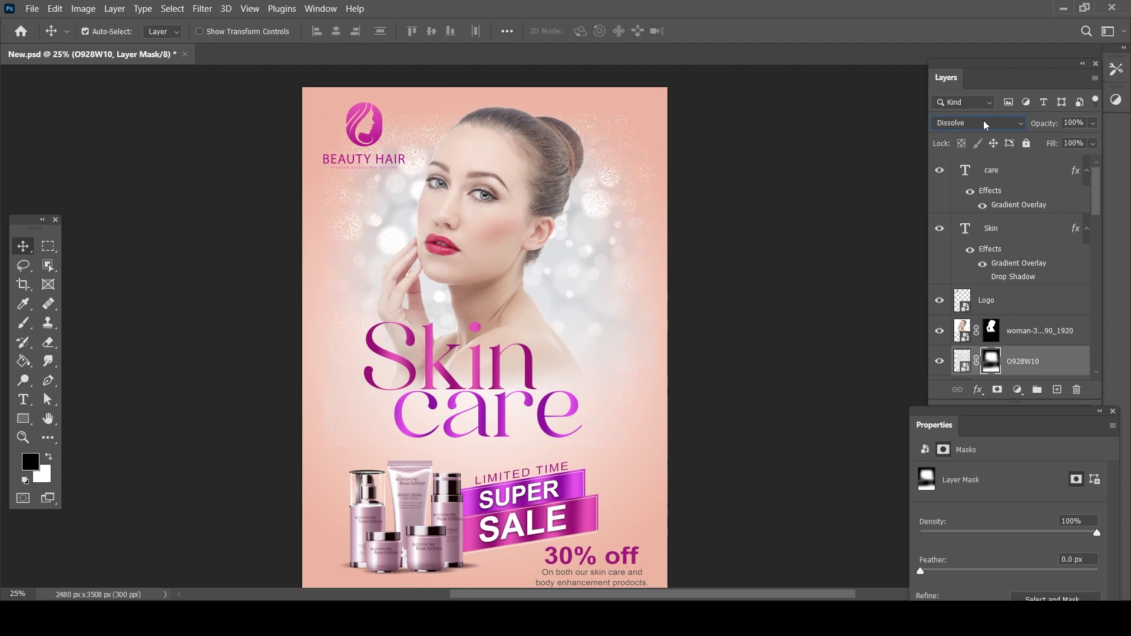
pyautogui.scroll(-2, 984, 125)
pyautogui.scroll(-1, 984, 124)
pyautogui.scroll(-2, 984, 125)
pyautogui.scroll(-1, 984, 126)
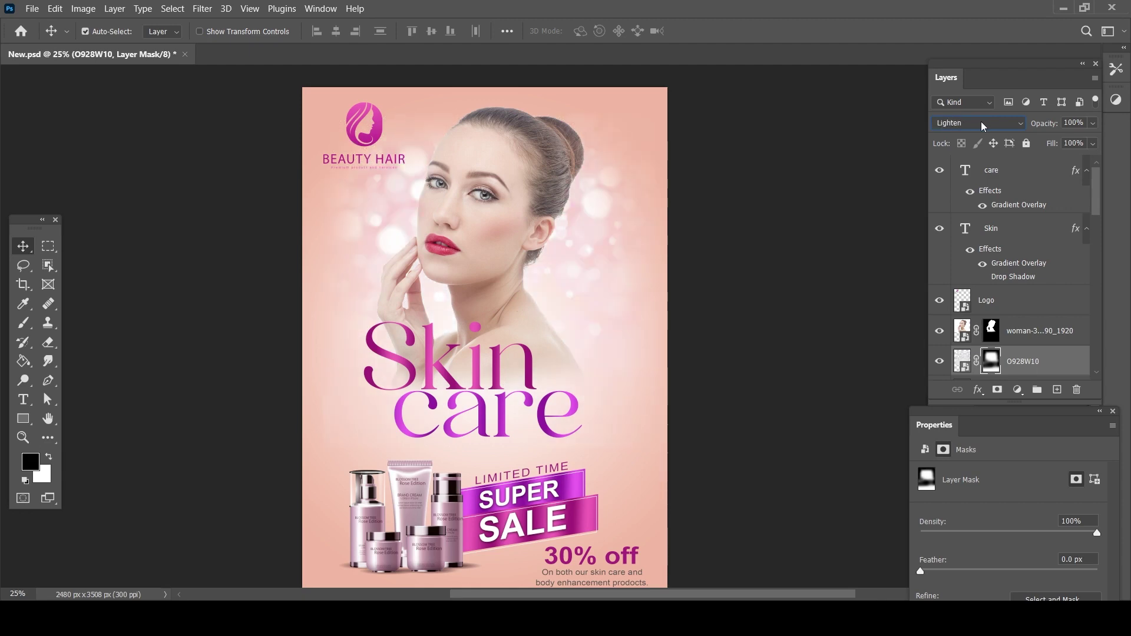
pyautogui.scroll(1, 984, 126)
pyautogui.hotkey('ctrl', 's')
pyautogui.moveTo(566, 350); pyautogui.dragTo(596, 335)
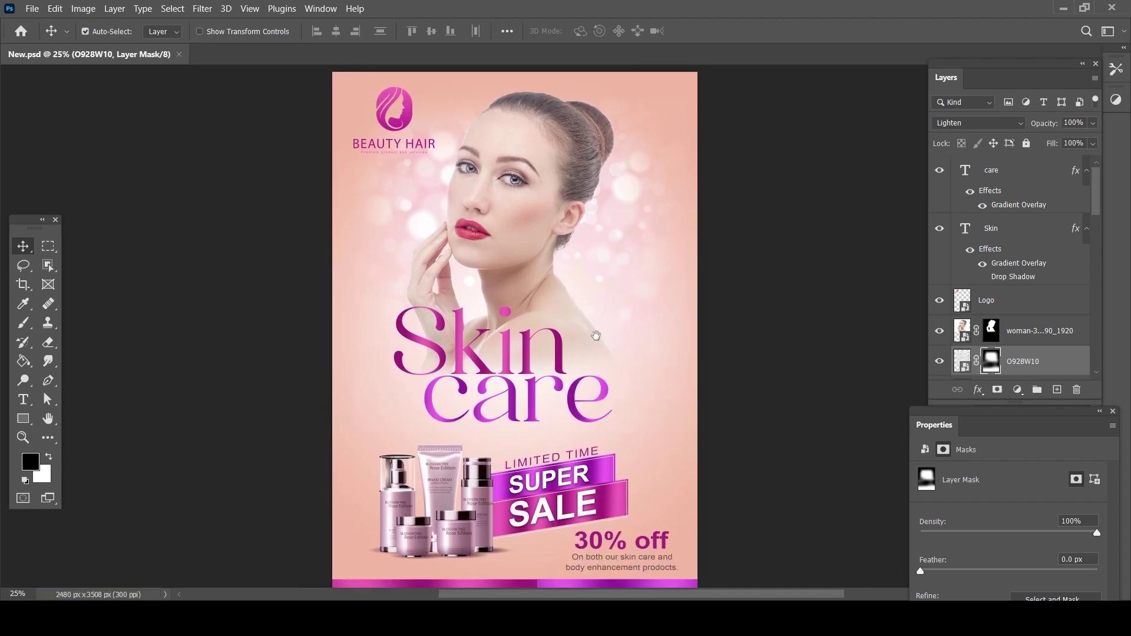
# Add a Levels adjustment above the care layer with midtones 0.72 and white input 243
pyautogui.click(1029, 171)
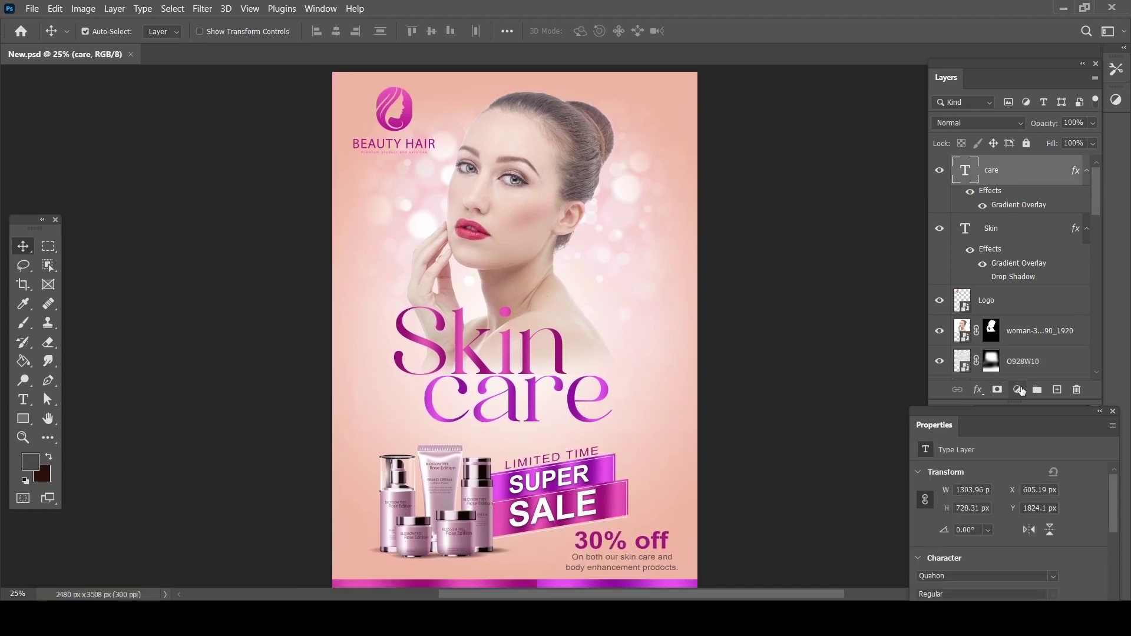
pyautogui.click(1021, 392)
pyautogui.click(1028, 195)
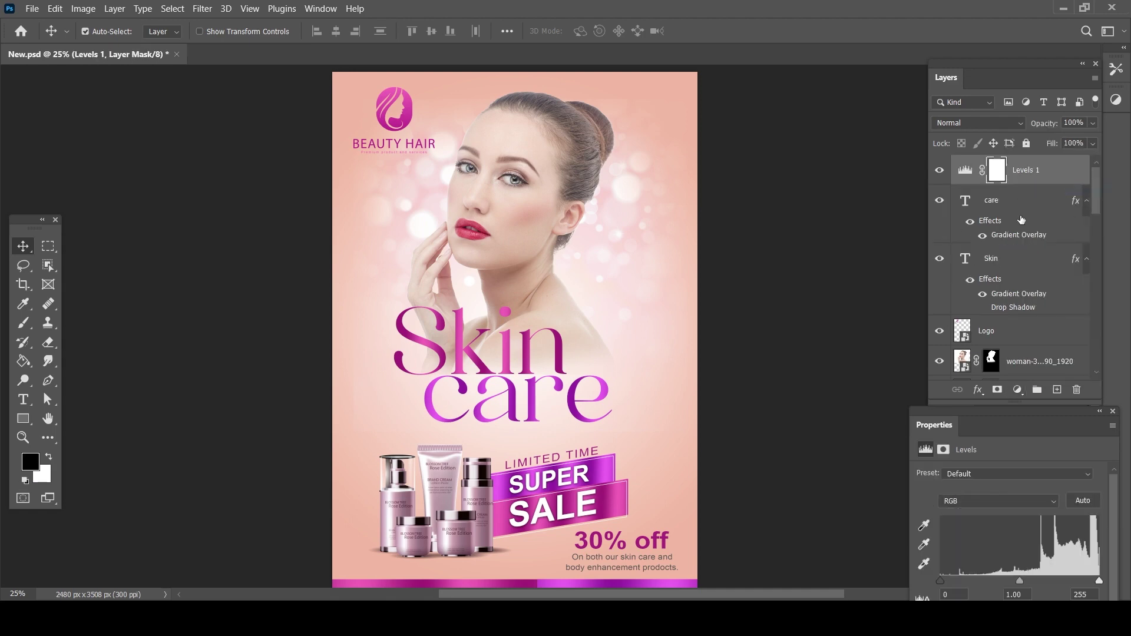
pyautogui.moveTo(1000, 425); pyautogui.dragTo(807, 99)
pyautogui.hotkey('ctrl', '+')
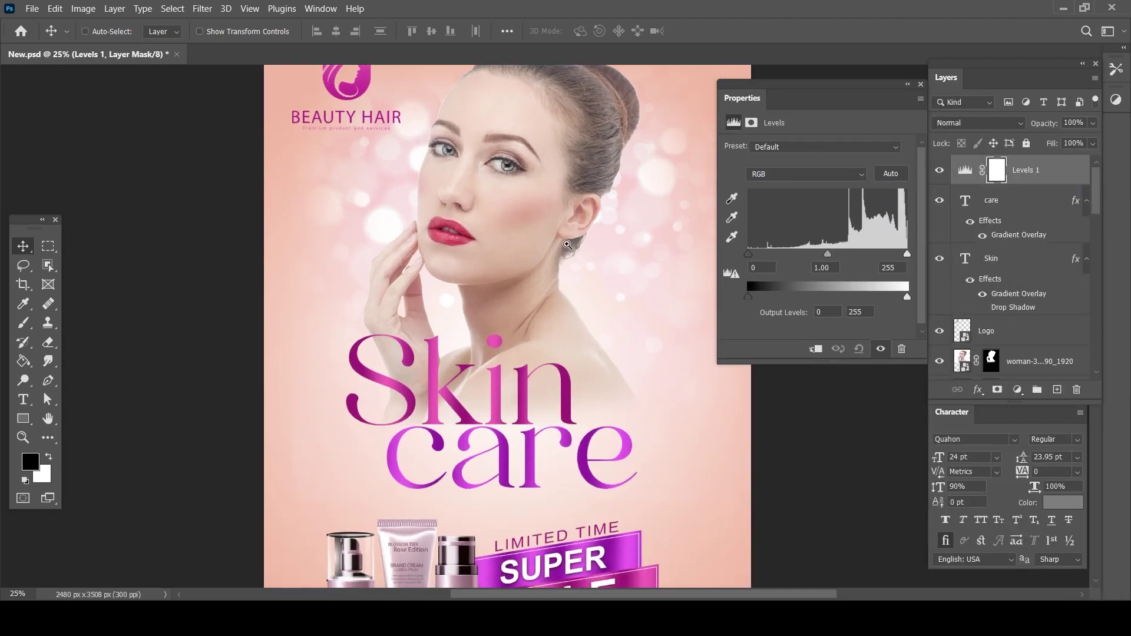
pyautogui.keyDown('ctrl'); pyautogui.click(523, 293); pyautogui.keyUp('ctrl')
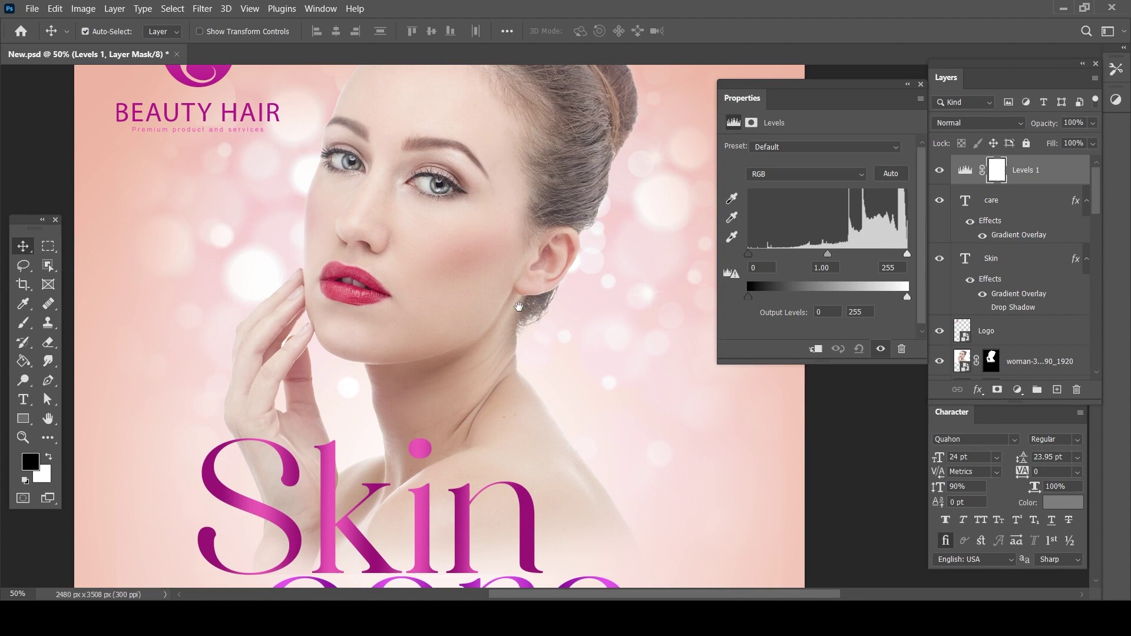
pyautogui.moveTo(827, 256); pyautogui.dragTo(838, 255)
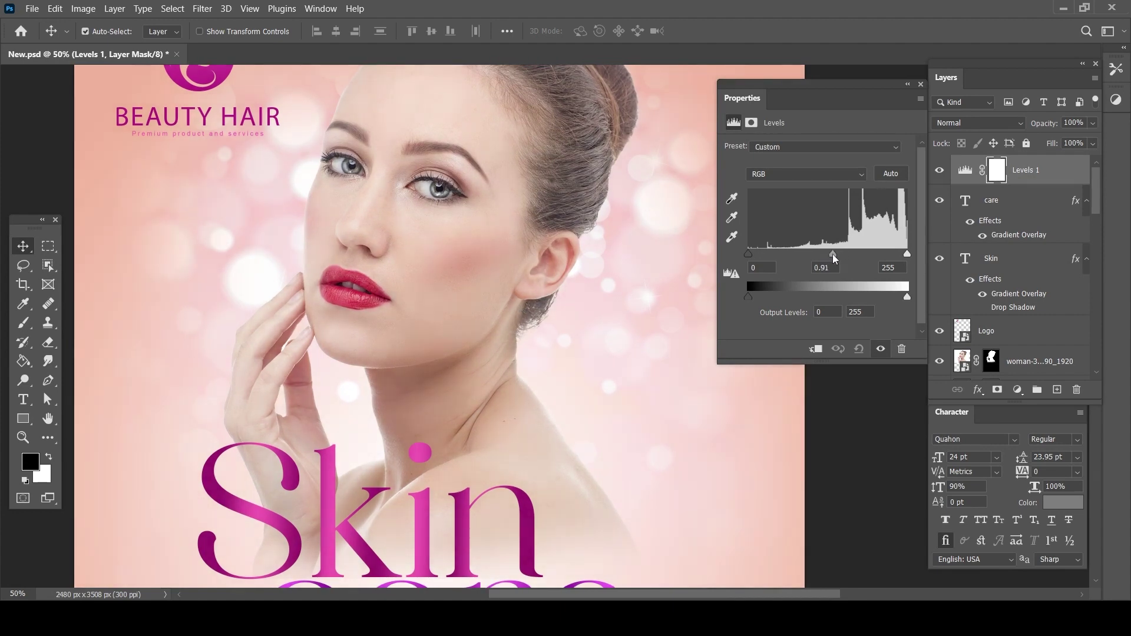
pyautogui.keyDown('alt'); pyautogui.click(493, 318); pyautogui.keyUp('alt')
pyautogui.moveTo(907, 255); pyautogui.dragTo(840, 254)
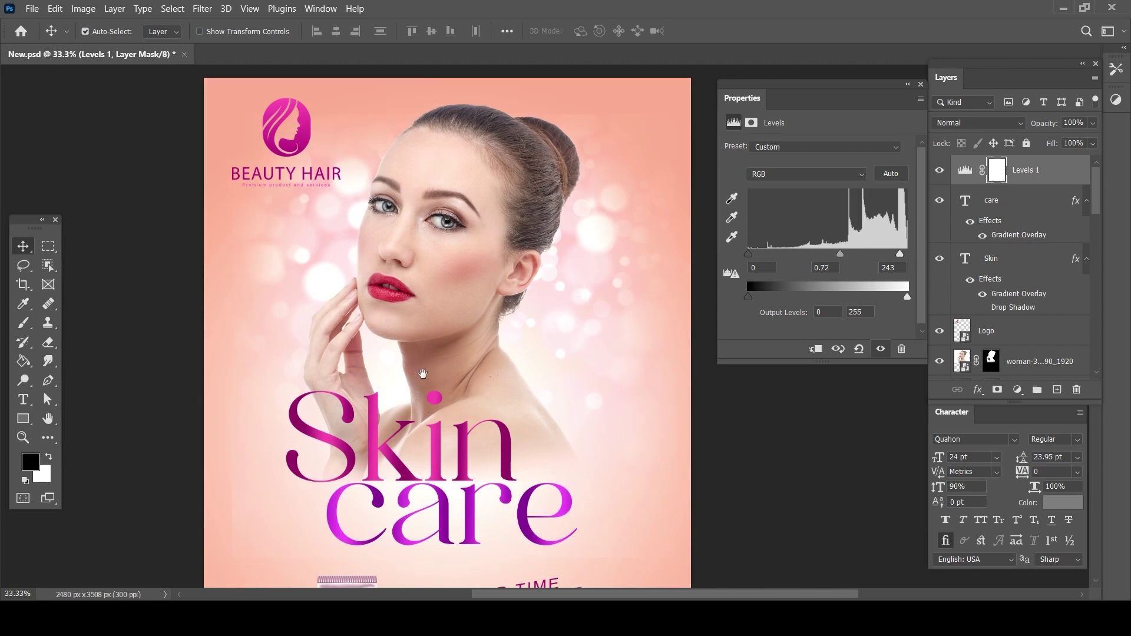
pyautogui.scroll(-5, 423, 374)
pyautogui.hotkey('ctrl', '-')
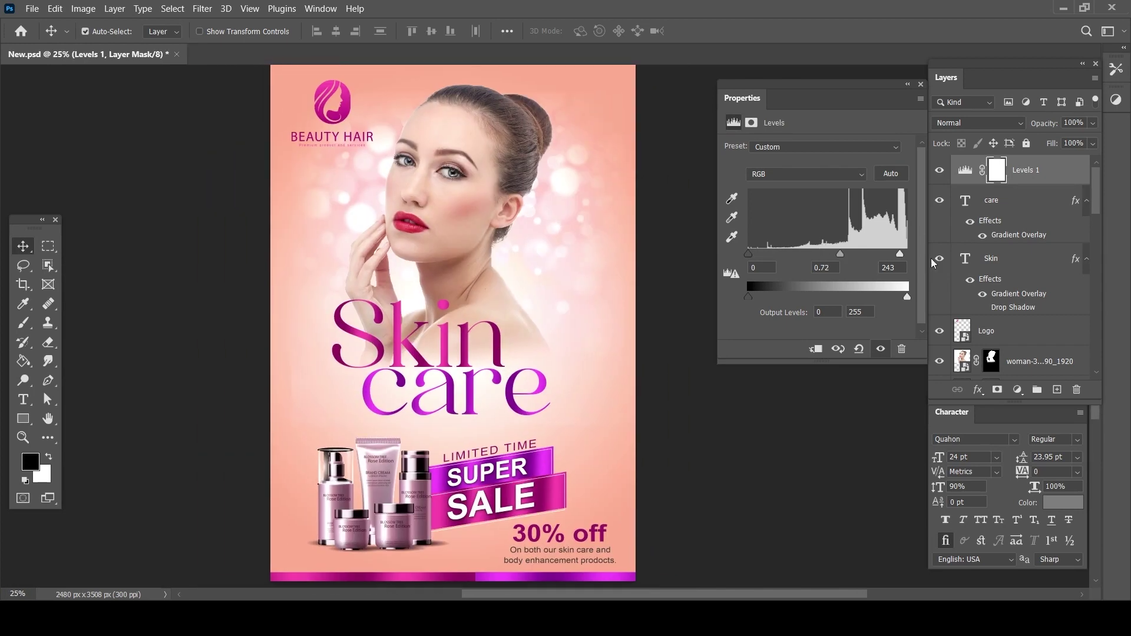
pyautogui.click(964, 176)
# Select the model's lips with the Object Selection tool
pyautogui.click(907, 89)
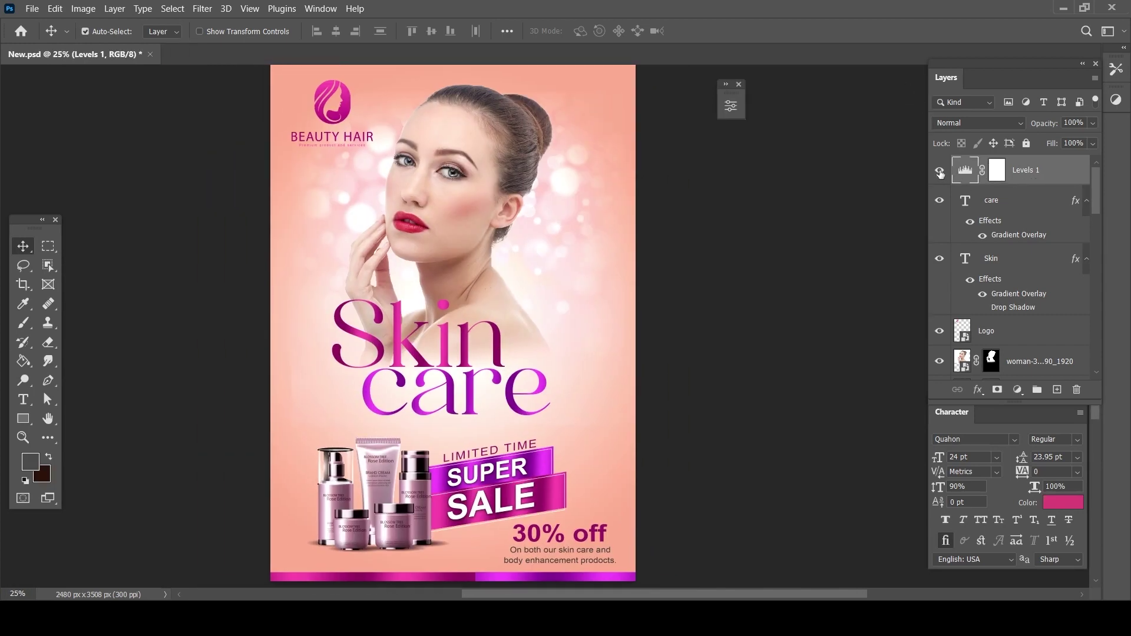
pyautogui.keyDown('ctrl'); pyautogui.click(374, 220); pyautogui.keyUp('ctrl')
pyautogui.keyDown('ctrl'); pyautogui.click(462, 241); pyautogui.keyUp('ctrl')
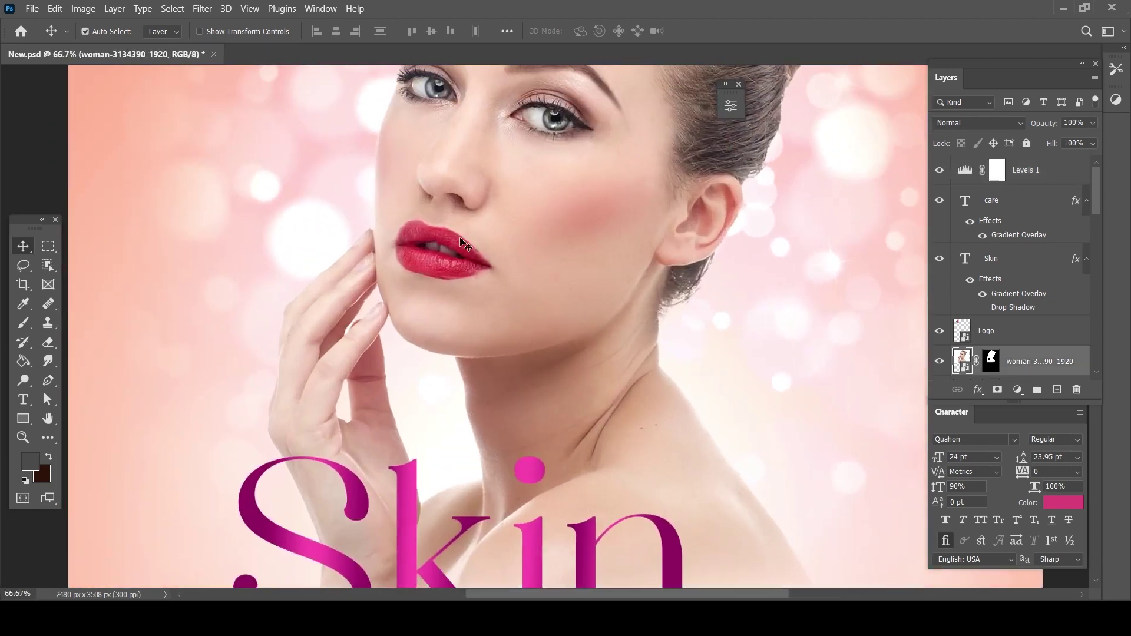
pyautogui.click(48, 266)
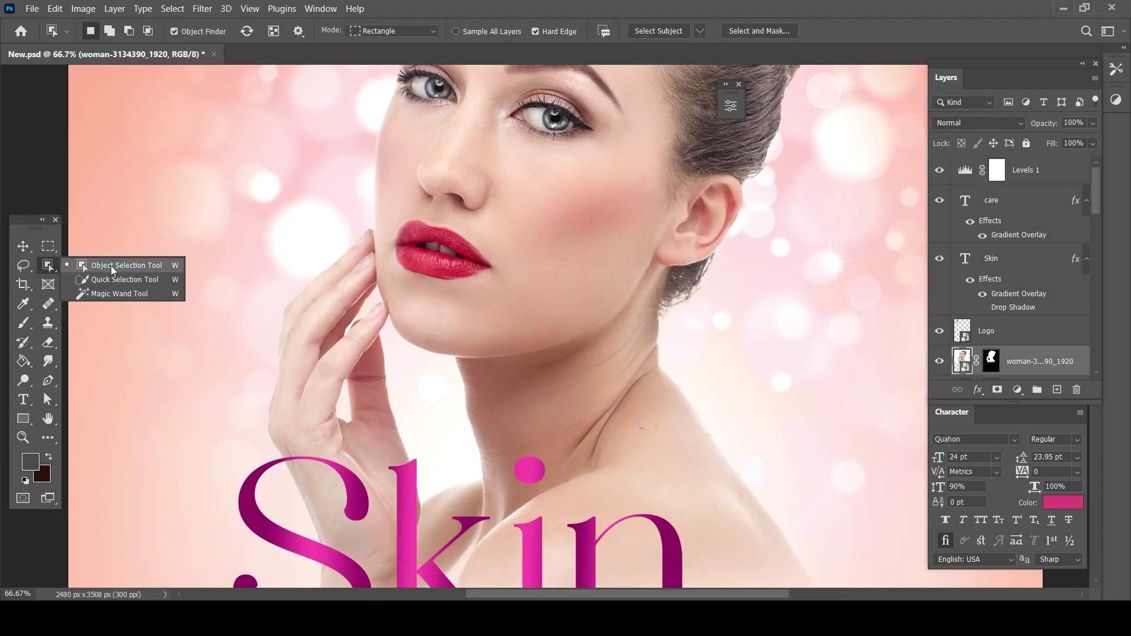
pyautogui.click(112, 267)
pyautogui.moveTo(384, 214); pyautogui.dragTo(497, 286)
pyautogui.press('v')
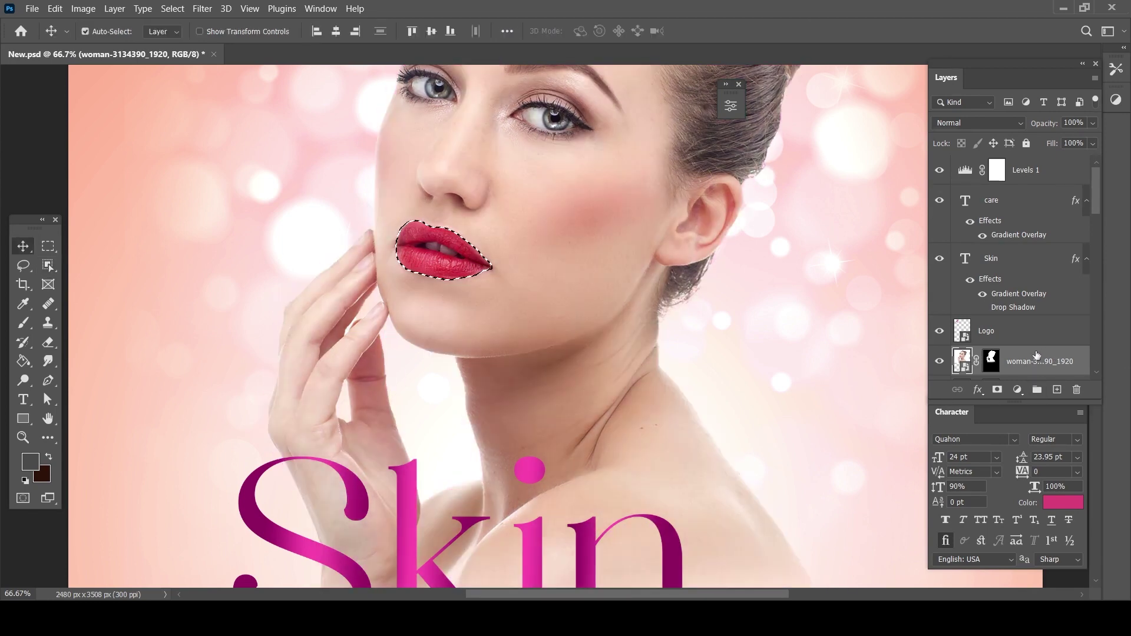
# Duplicate the model photo layer, delete its old body mask, and name it Lips
pyautogui.moveTo(1037, 357); pyautogui.dragTo(1057, 389)
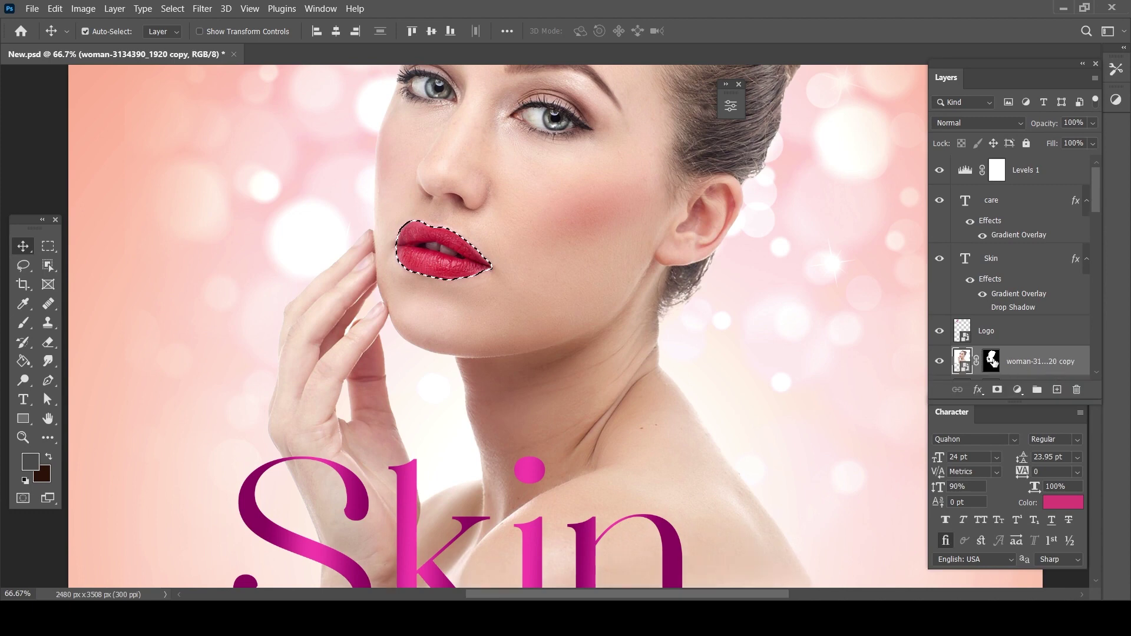
pyautogui.rightClick(992, 358)
pyautogui.click(1011, 366)
pyautogui.rightClick(992, 356)
pyautogui.click(1011, 389)
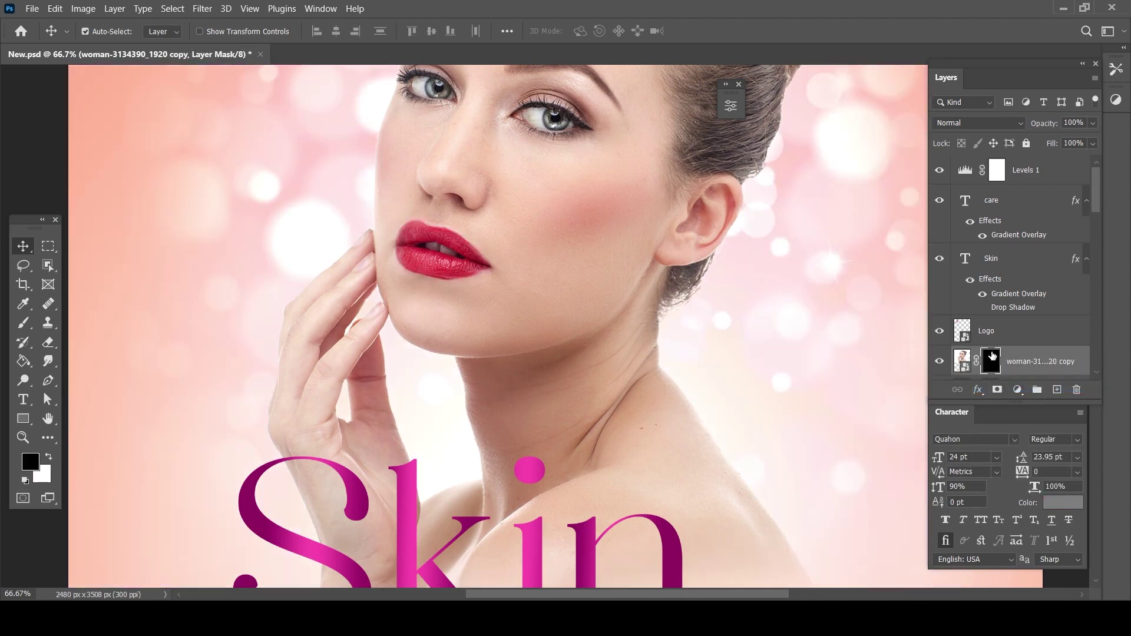
pyautogui.scroll(-3, 992, 356)
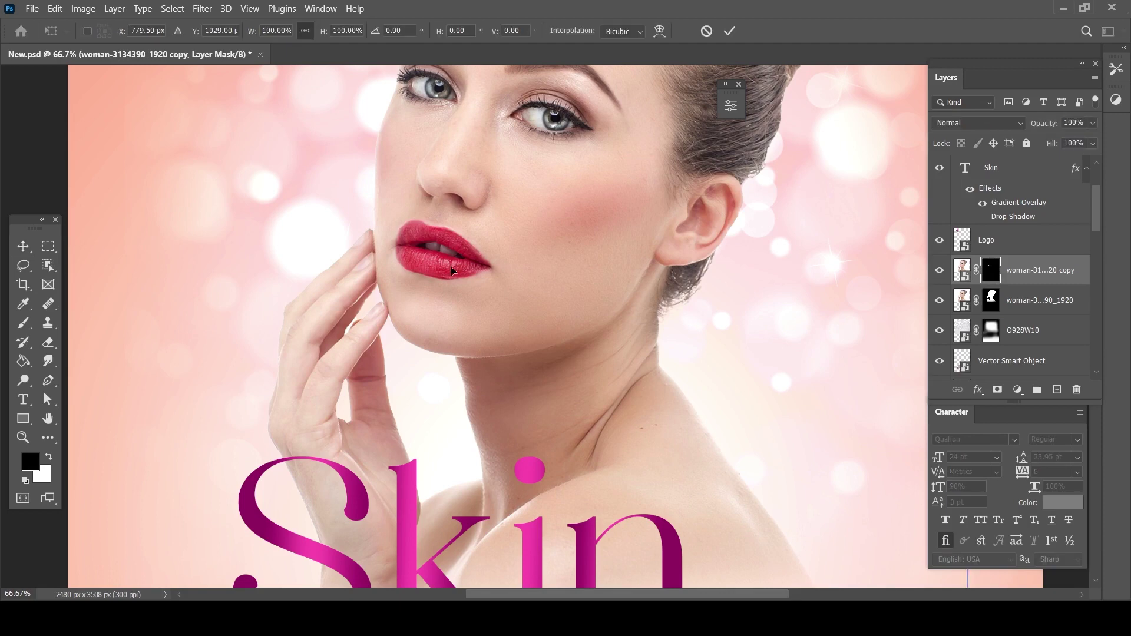
pyautogui.click(1034, 270)
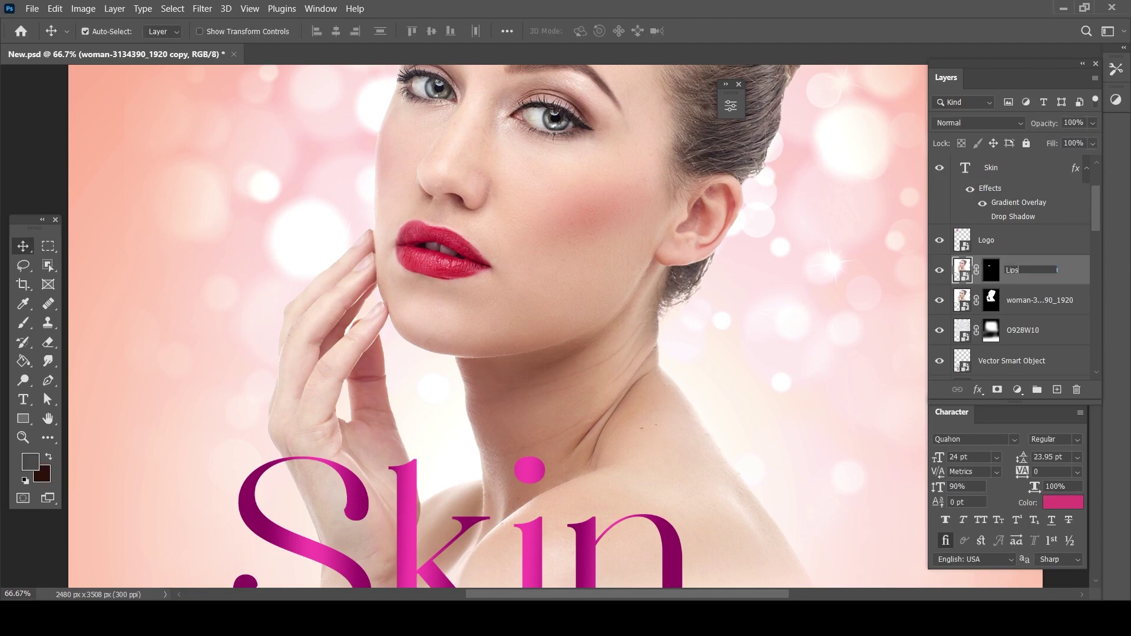
pyautogui.press('Return')
pyautogui.click(1016, 390)
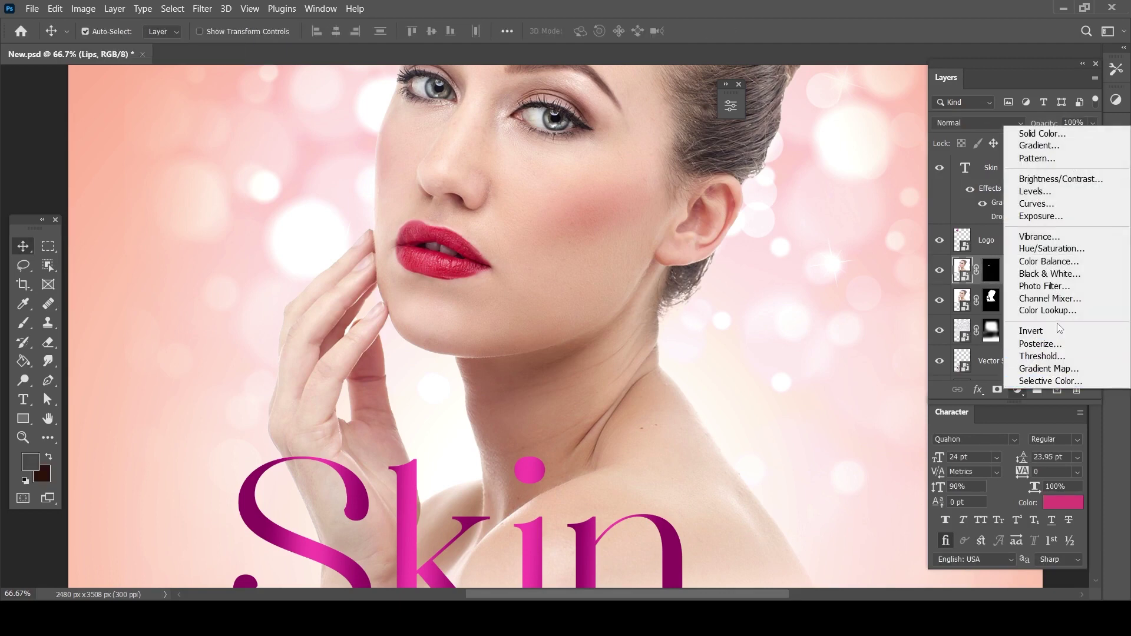
# Add a Hue/Saturation adjustment clipped to the Lips layer with Hue about -23
pyautogui.click(1055, 248)
pyautogui.moveTo(600, 99); pyautogui.dragTo(751, 149)
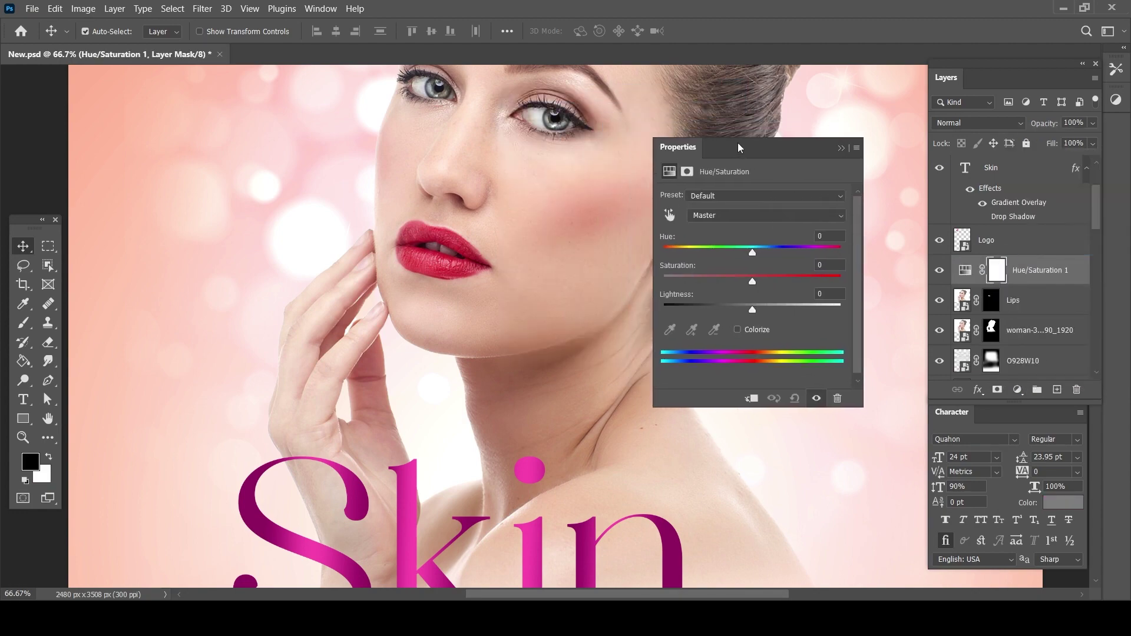
pyautogui.moveTo(756, 254)
pyautogui.mouseDown()
pyautogui.moveTo(790, 255)
pyautogui.moveTo(780, 255)
pyautogui.mouseUp()
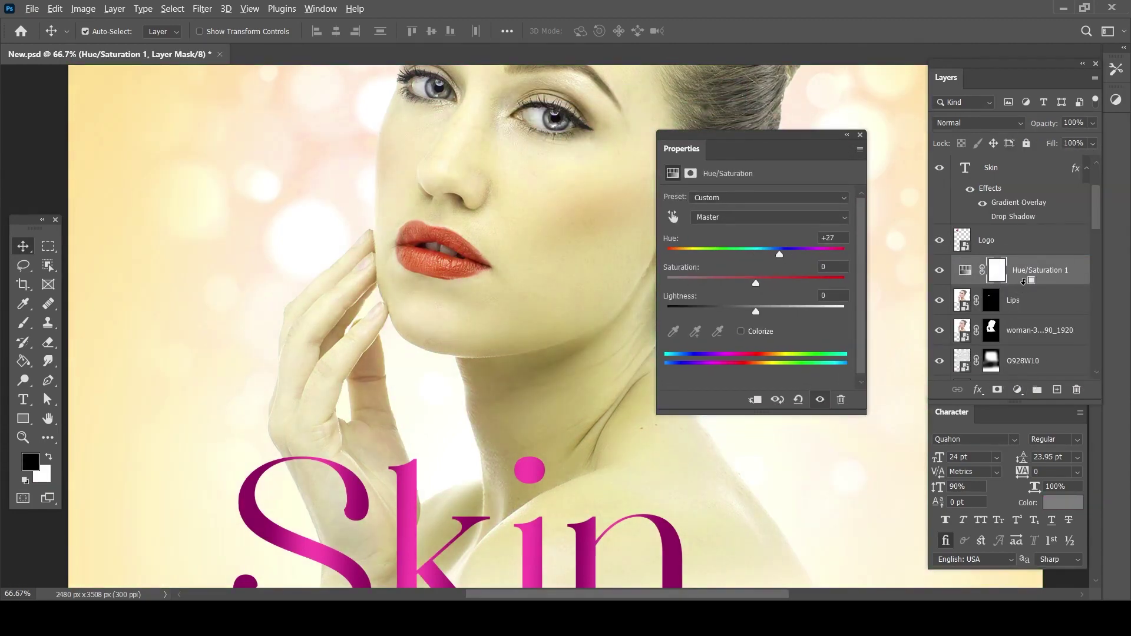
pyautogui.keyDown('alt'); pyautogui.click(1023, 281); pyautogui.keyUp('alt')
pyautogui.moveTo(777, 255); pyautogui.dragTo(739, 255)
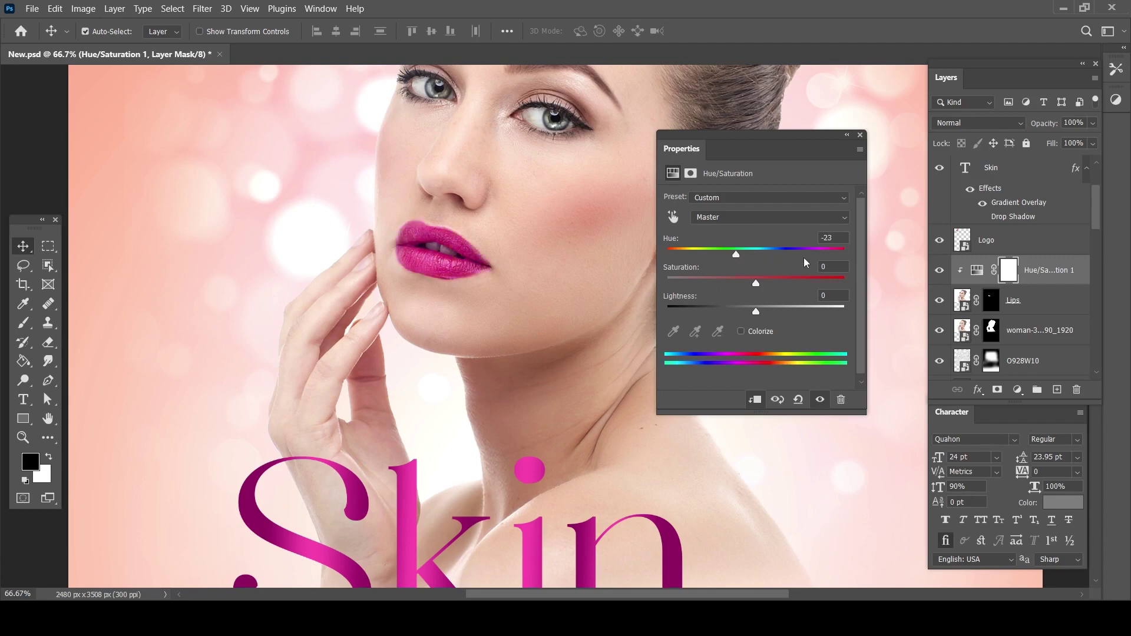
pyautogui.scroll(-1, 1013, 265)
pyautogui.click(1025, 200)
pyautogui.click(1025, 170)
pyautogui.click(847, 135)
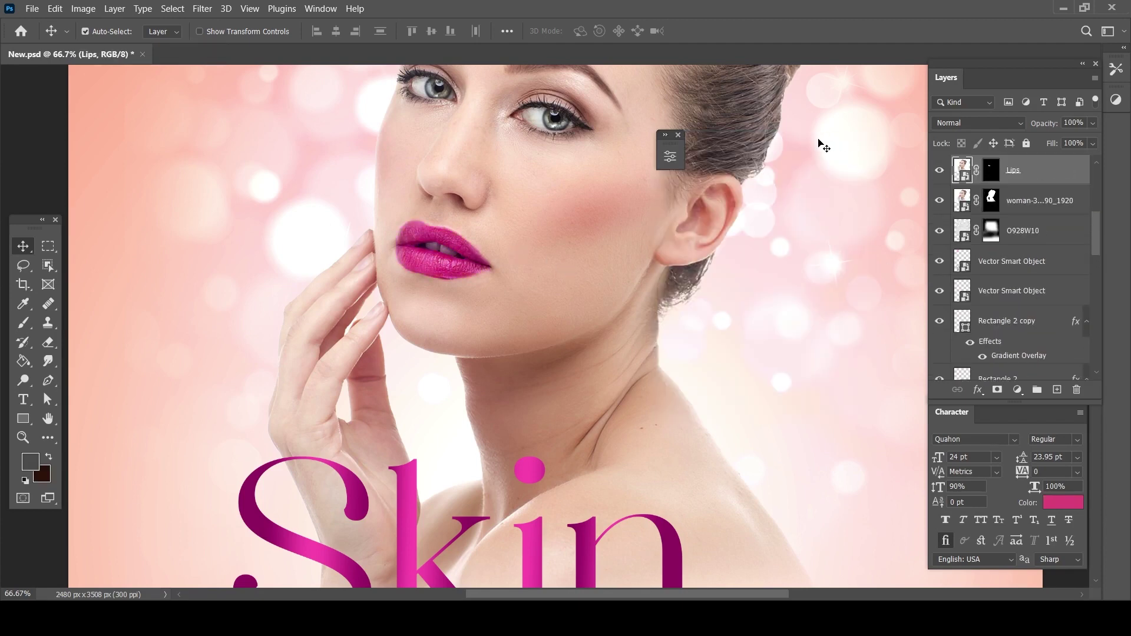
pyautogui.moveTo(670, 151); pyautogui.dragTo(898, 92)
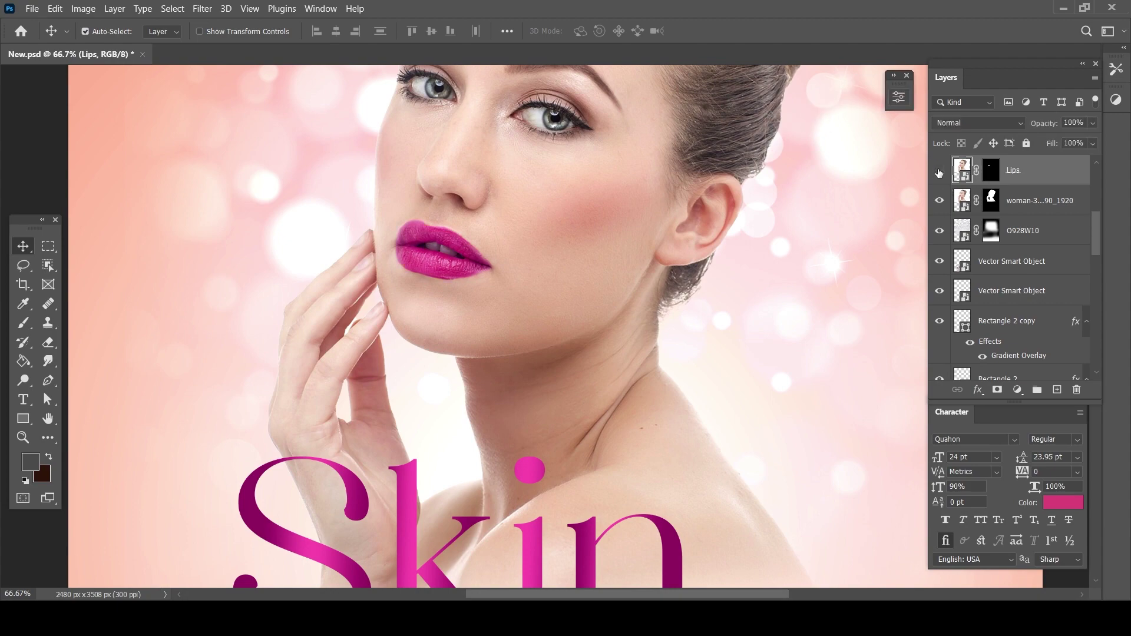
pyautogui.scroll(-4, 477, 325)
pyautogui.scroll(2, 519, 330)
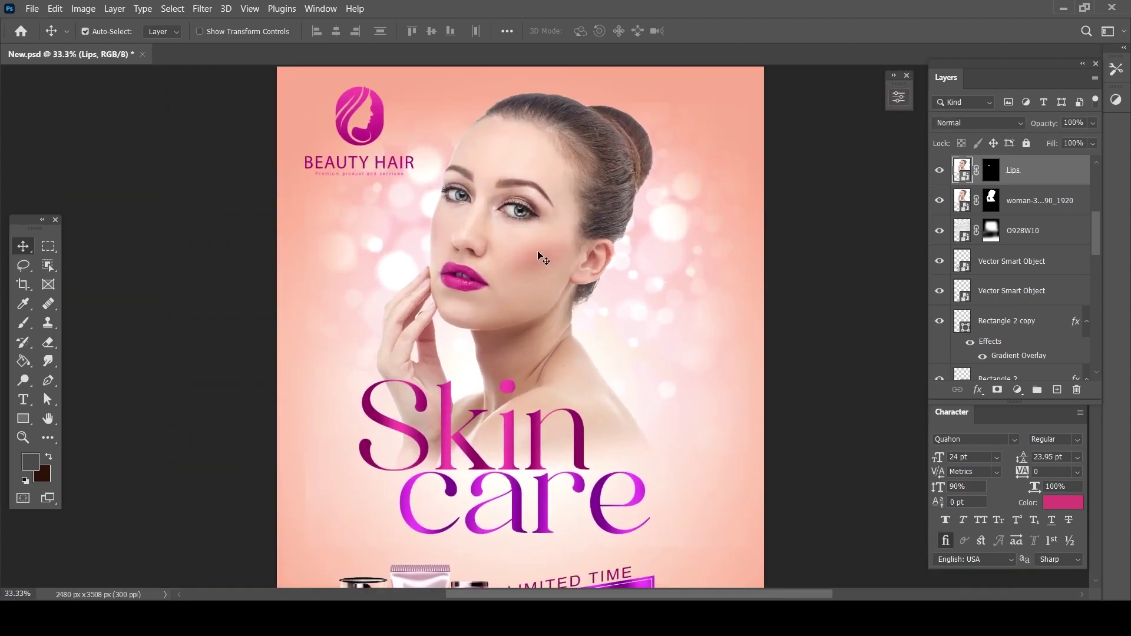
# Add a Selective Color adjustment clipped to the model photo: Reds Cyan -24, Magenta +44
pyautogui.click(989, 203)
pyautogui.click(1014, 171)
pyautogui.click(1025, 201)
pyautogui.click(1018, 390)
pyautogui.click(1040, 383)
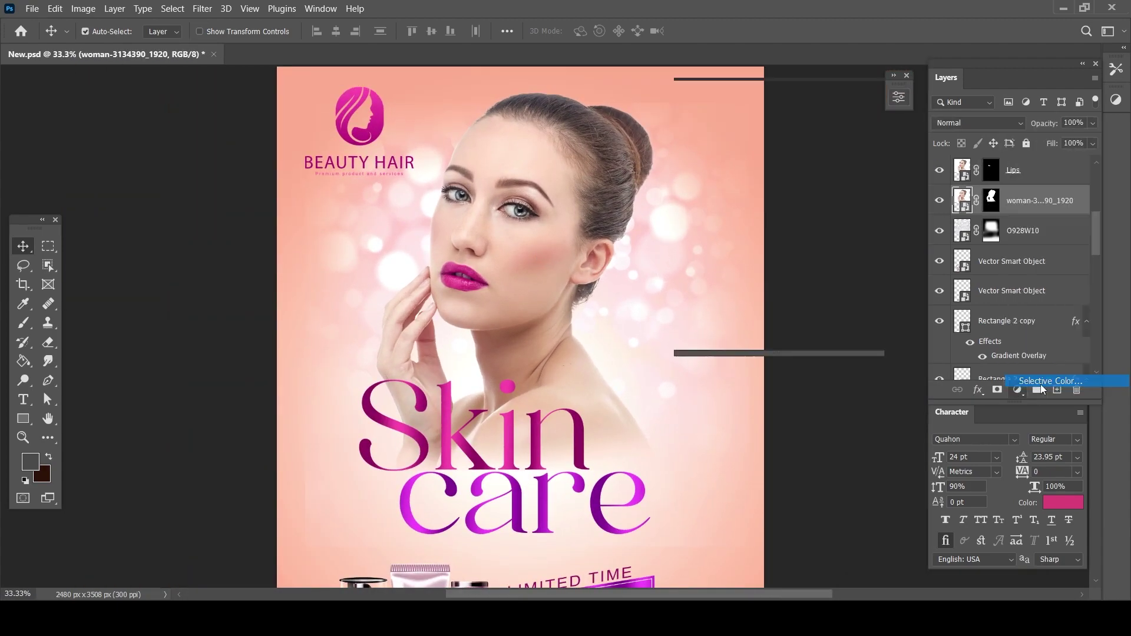
pyautogui.scroll(1, 575, 273)
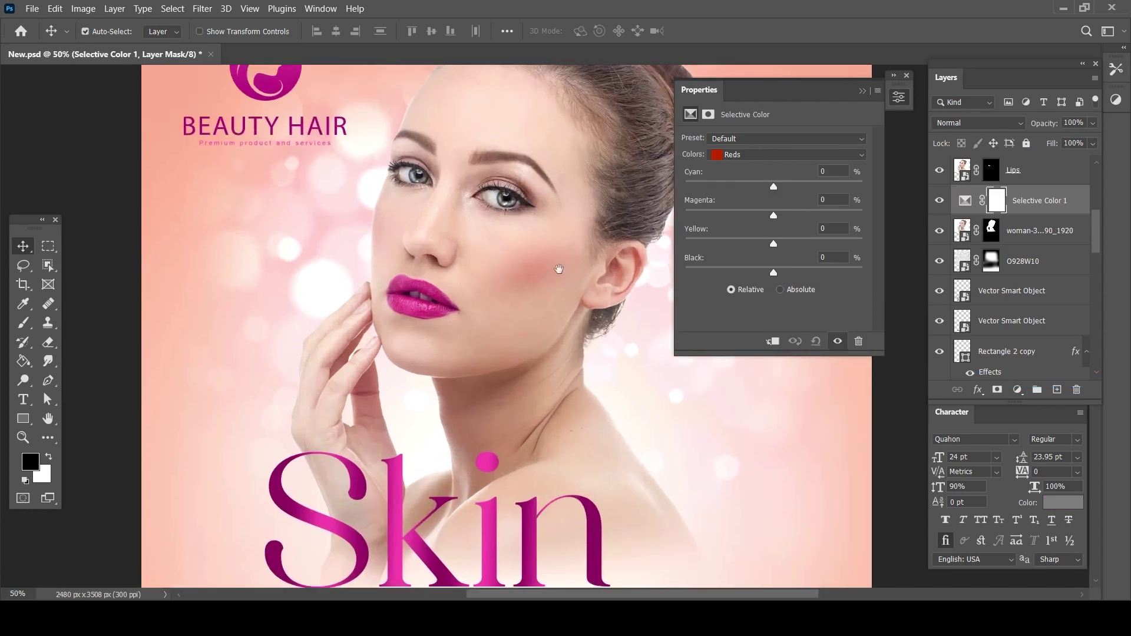
pyautogui.moveTo(793, 217)
pyautogui.mouseDown()
pyautogui.moveTo(823, 228)
pyautogui.moveTo(811, 217)
pyautogui.mouseUp()
pyautogui.keyDown('alt'); pyautogui.click(1028, 216); pyautogui.keyUp('alt')
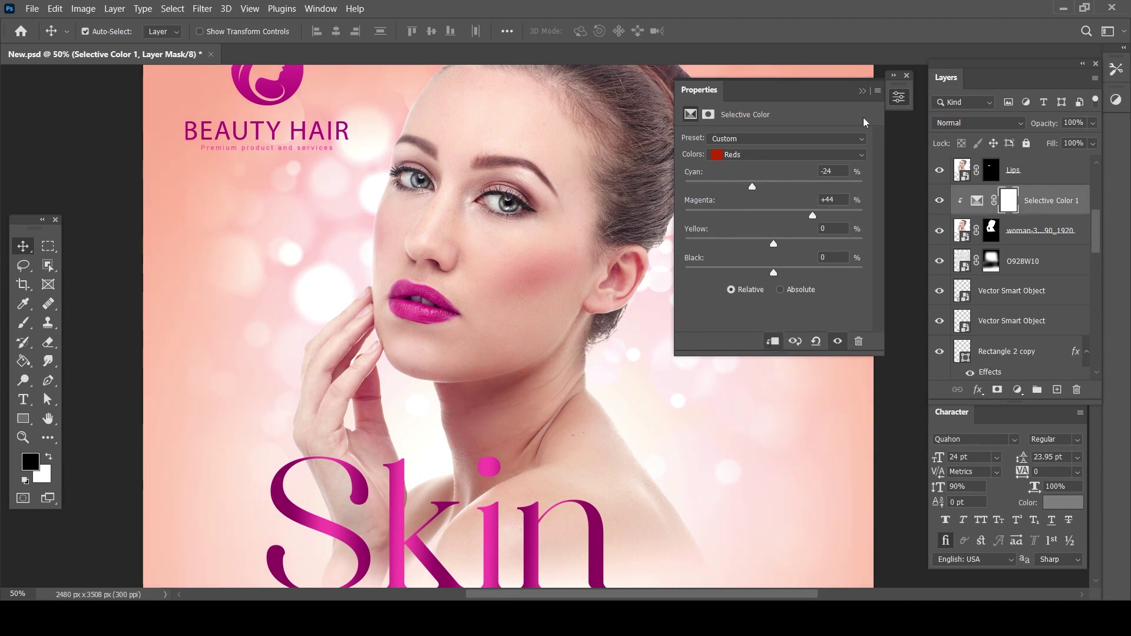
pyautogui.click(862, 92)
# Toggle the Selective Color adjustment off and on to compare the result
pyautogui.hotkey('ctrl', '-')
pyautogui.hotkey('ctrl', '-')
pyautogui.hotkey('ctrl', '+')
pyautogui.click(938, 202)
pyautogui.moveTo(531, 264); pyautogui.dragTo(536, 262)
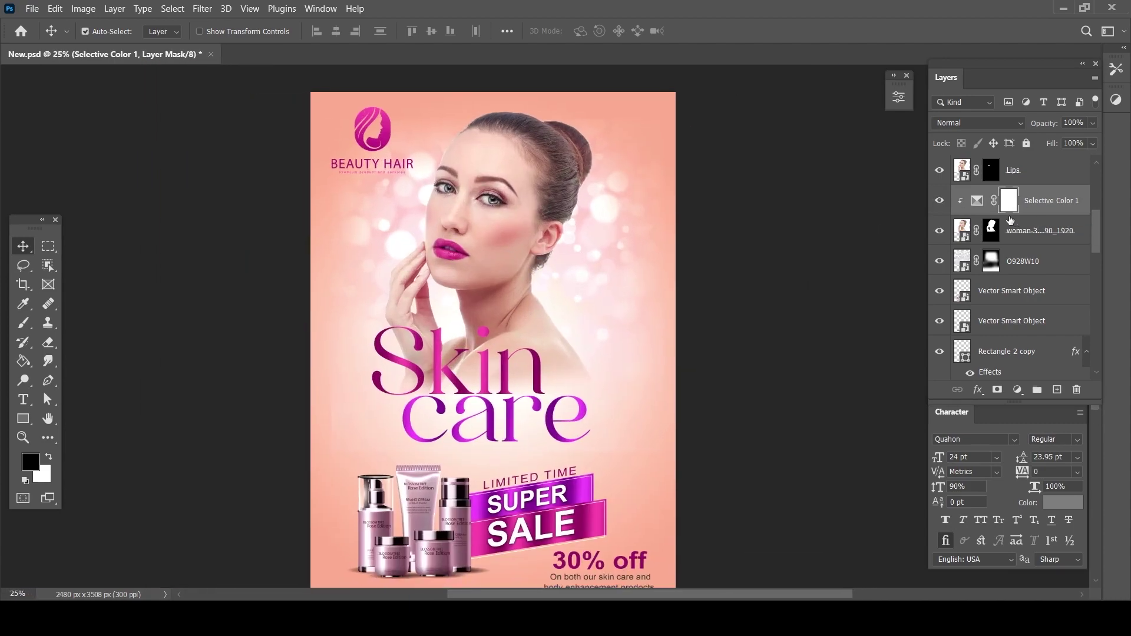
# Reopen the top Levels 1 adjustment and lower its midtone value to 0.80
pyautogui.scroll(5, 1006, 222)
pyautogui.click(965, 171)
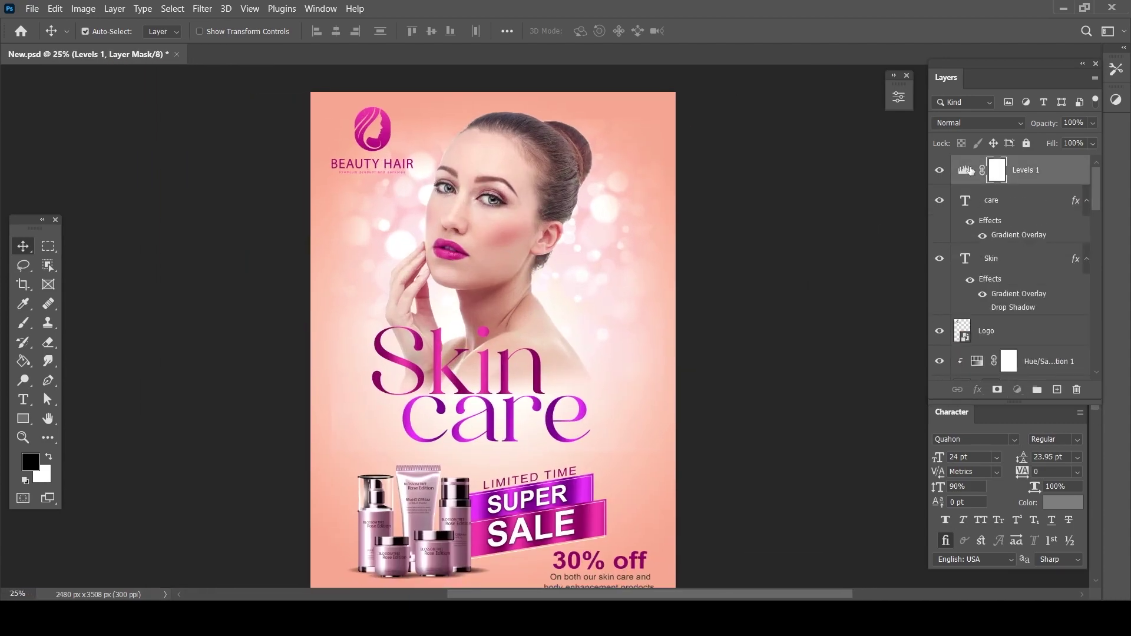
pyautogui.doubleClick(970, 171)
pyautogui.moveTo(784, 246); pyautogui.dragTo(862, 246)
pyautogui.click(863, 92)
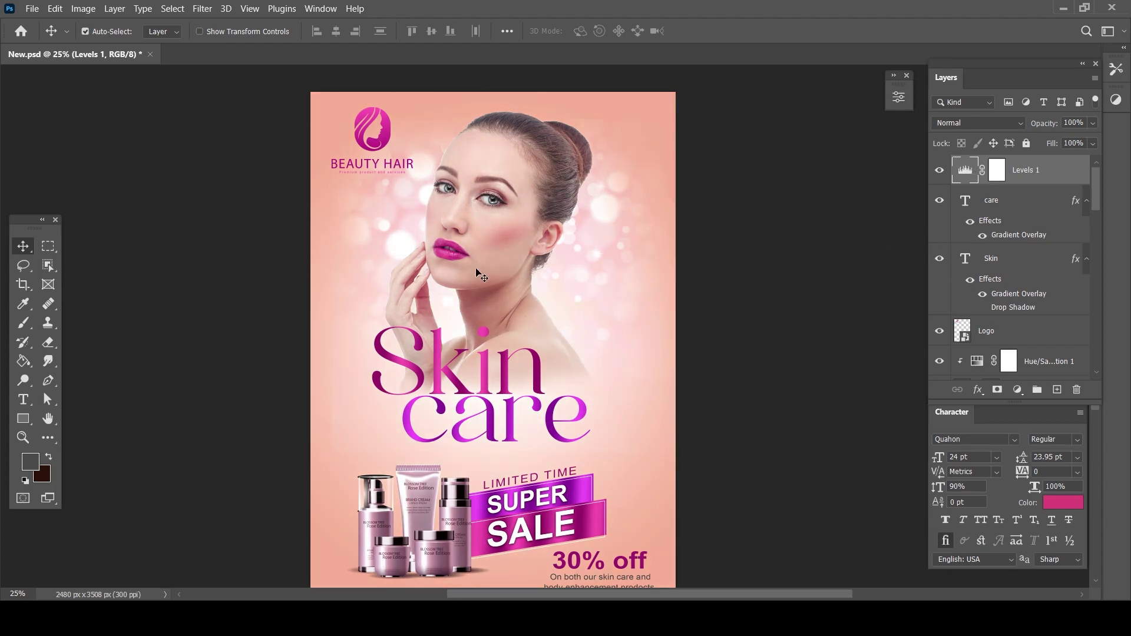